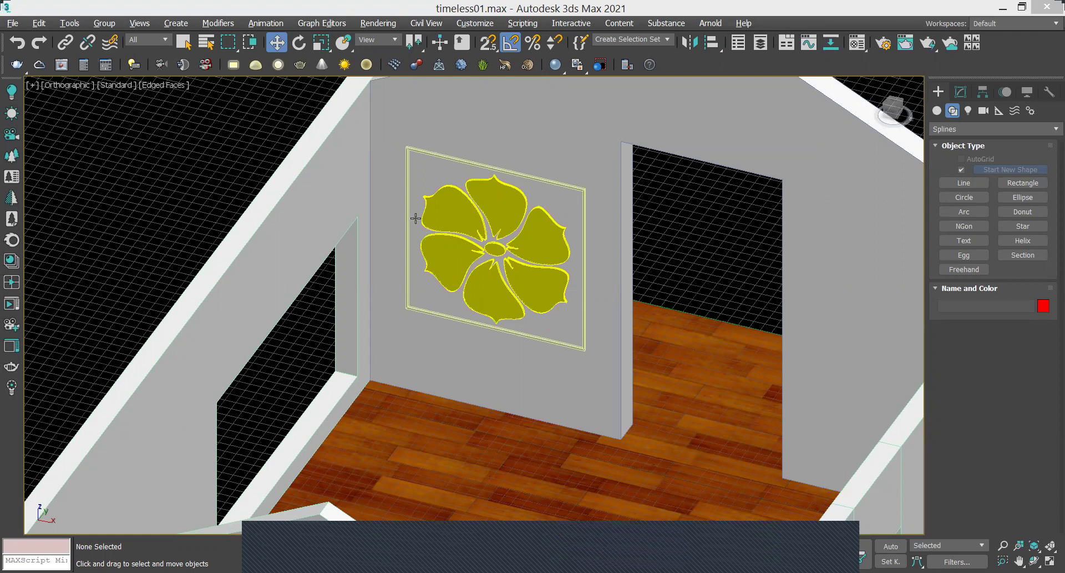
- Hide the existing yellow flower decoration group on the wall beside the doorway
scroll(549, 316, down, 1)
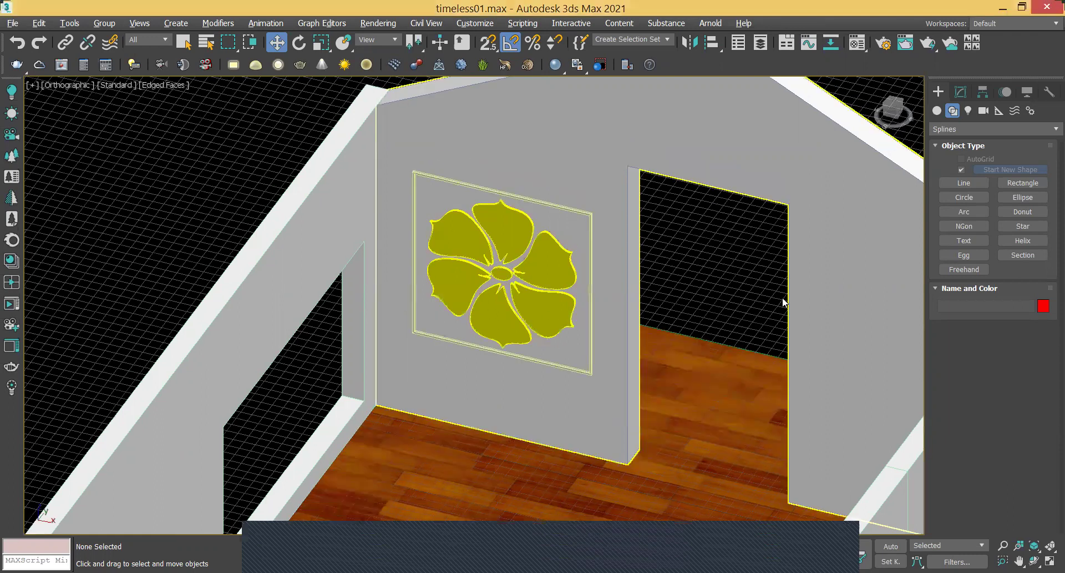
scroll(782, 300, up, 3)
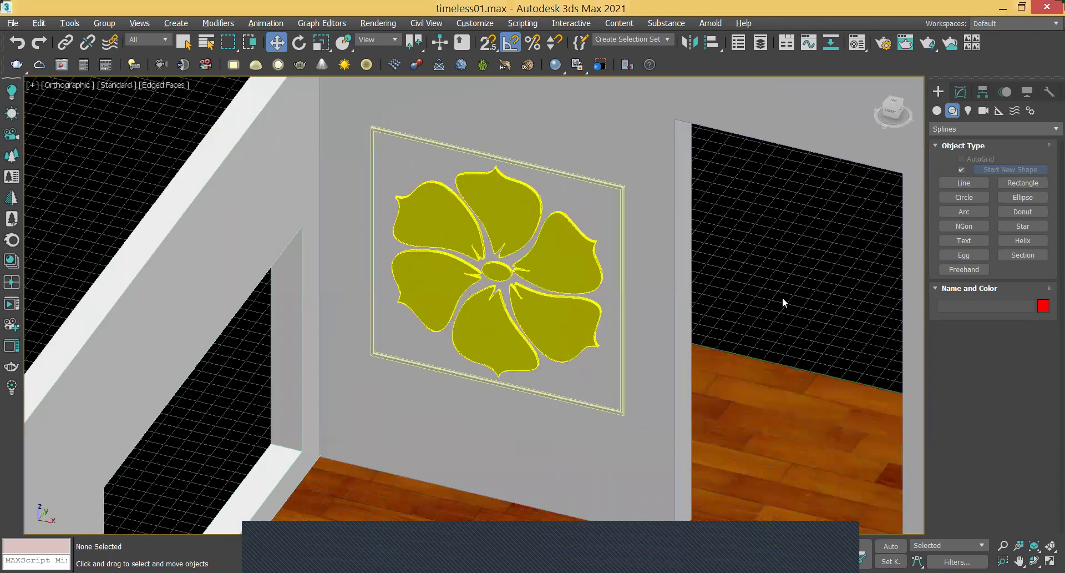
click(535, 267)
right_click(536, 269)
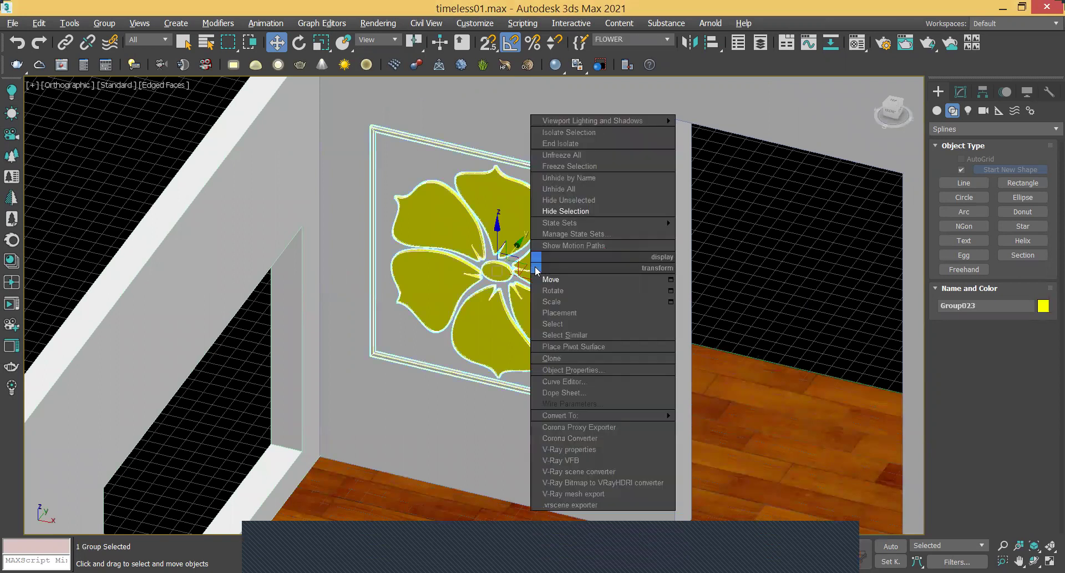
click(558, 212)
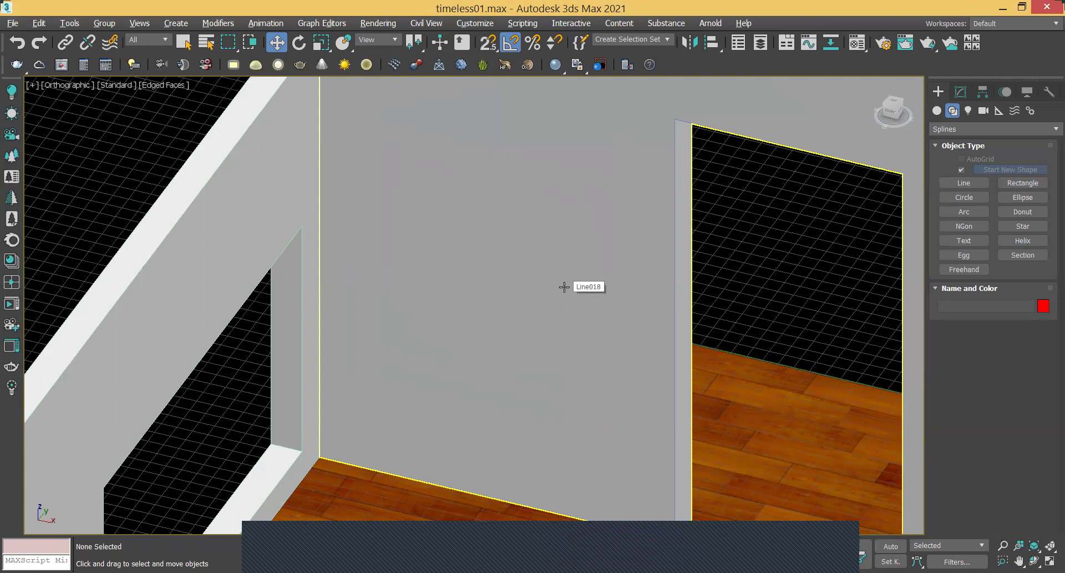
- Set the viewport to Wireframe shading and the Front view
click(177, 85)
click(254, 212)
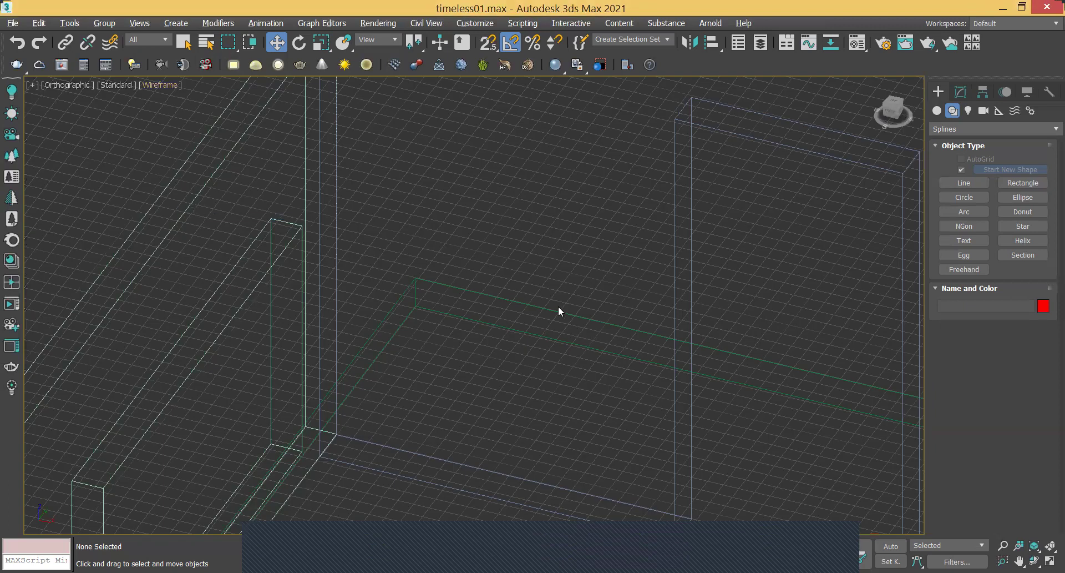
click(80, 86)
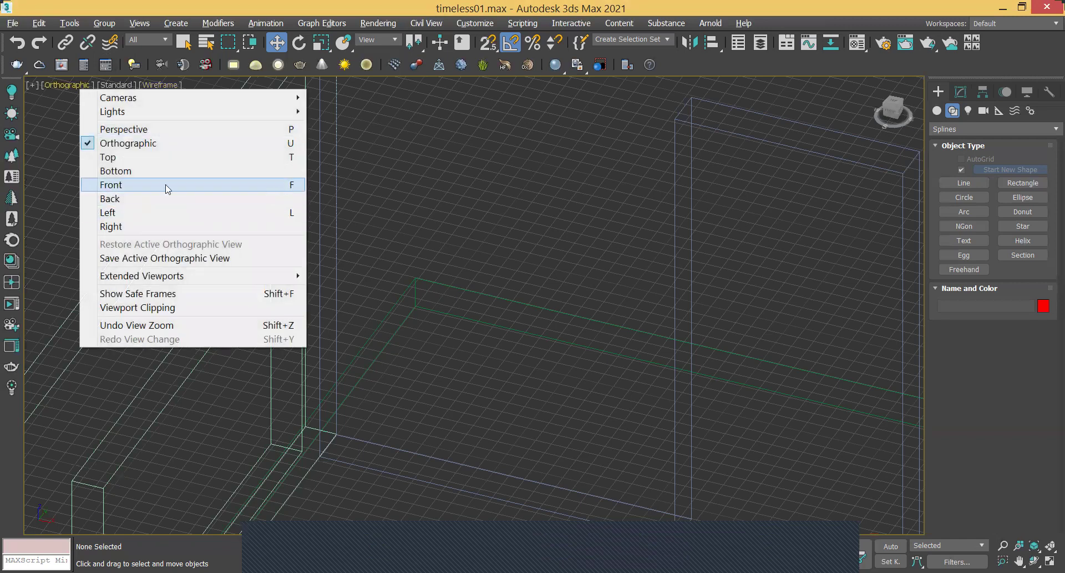
click(194, 186)
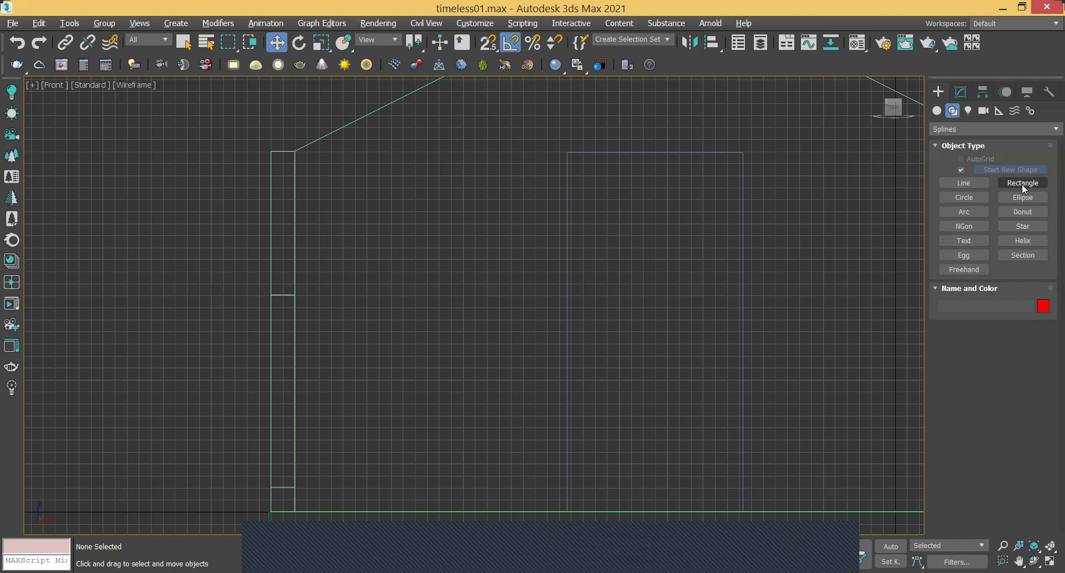
- Draw a rectangle about 1.29 m long and 1.30 m wide on the wall between the corner and the doorway
click(1022, 183)
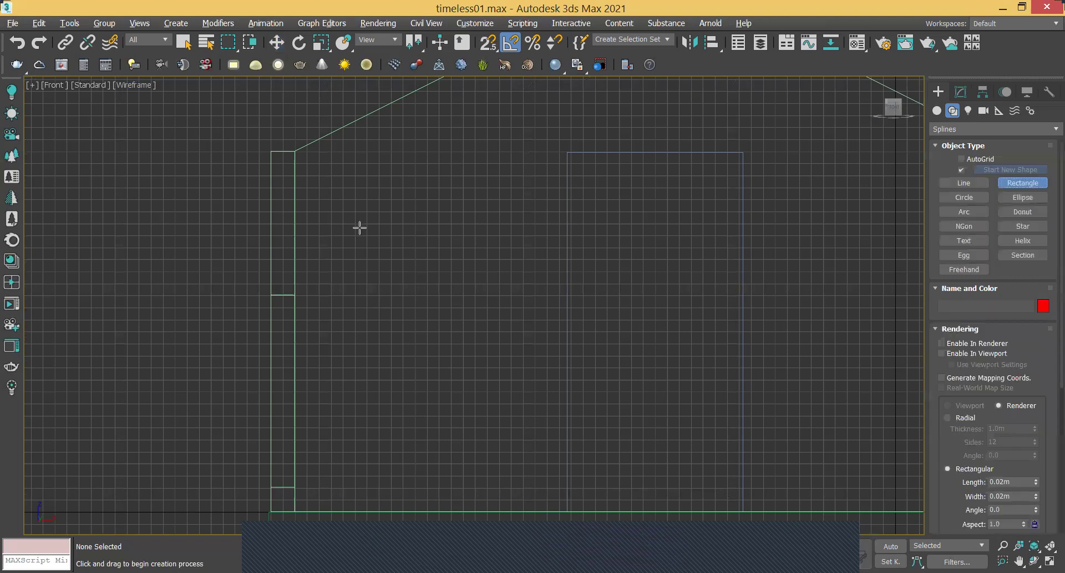
drag(360, 228, 386, 253)
drag(477, 338, 516, 383)
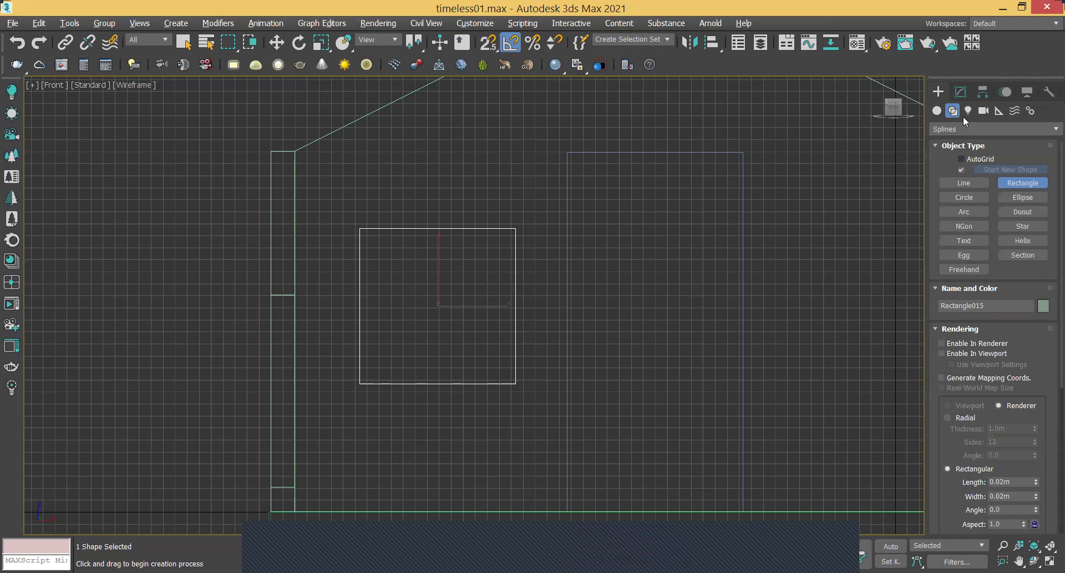
- Set the rectangle's length and width to 1.6 m each
click(960, 91)
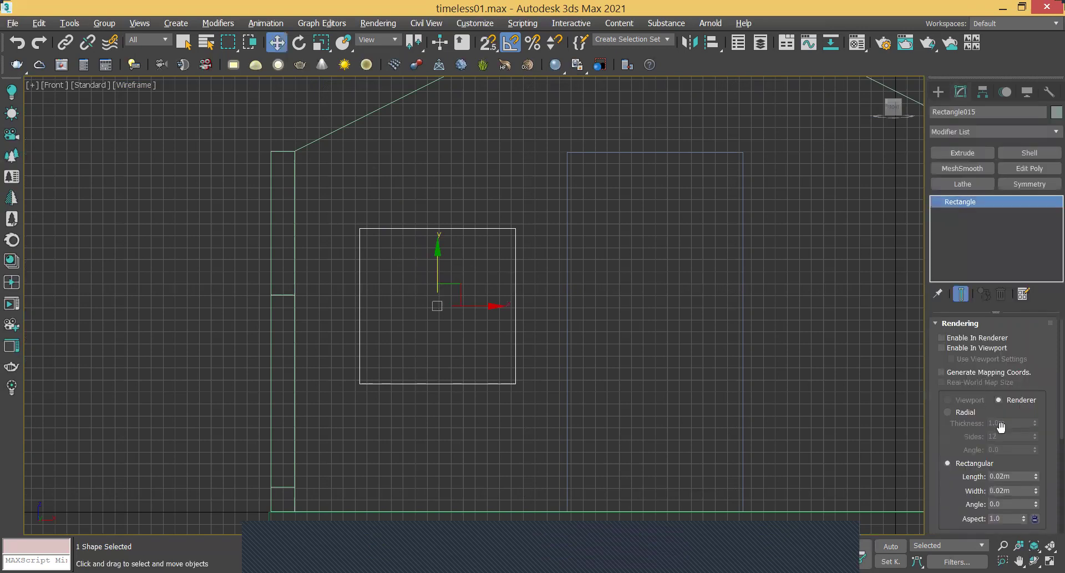
click(964, 322)
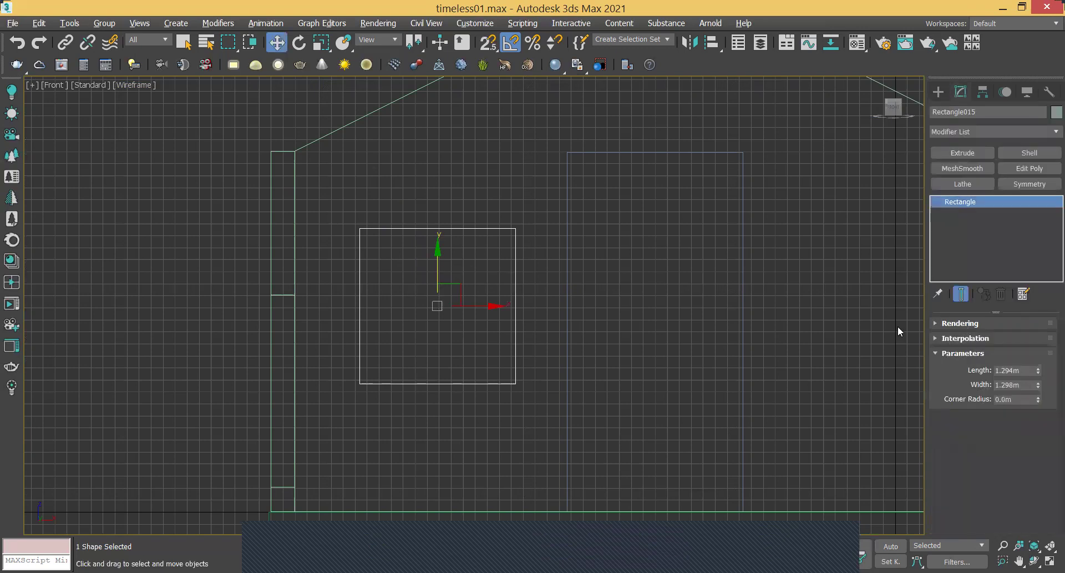
double_click(1026, 373)
text(1.6)
key(Tab)
text(1.6)
key(Return)
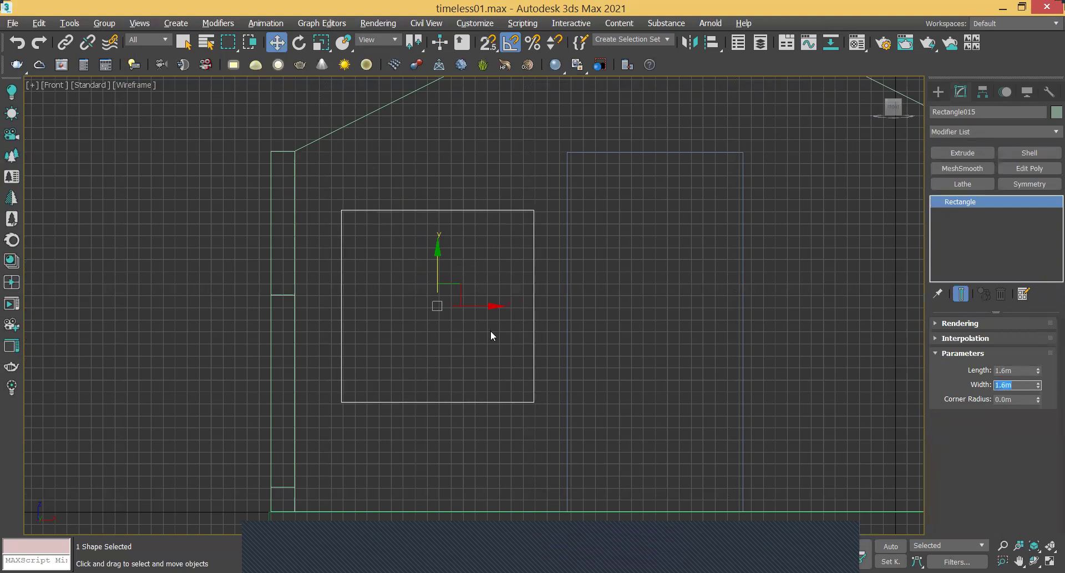
- Change the rectangle's object color to the standard yellow
click(479, 291)
scroll(478, 291, up, 2)
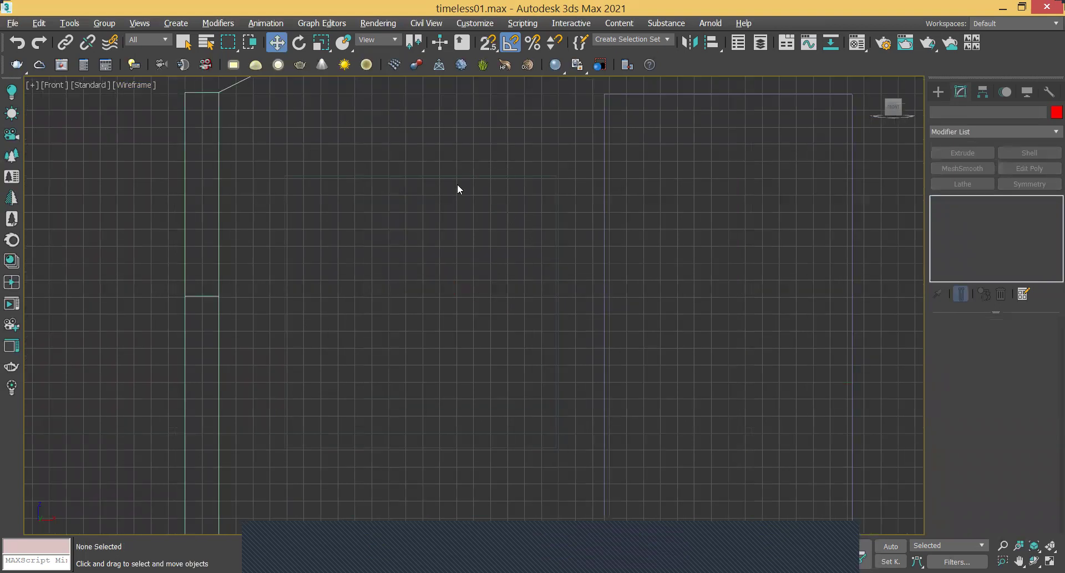
drag(438, 225, 437, 228)
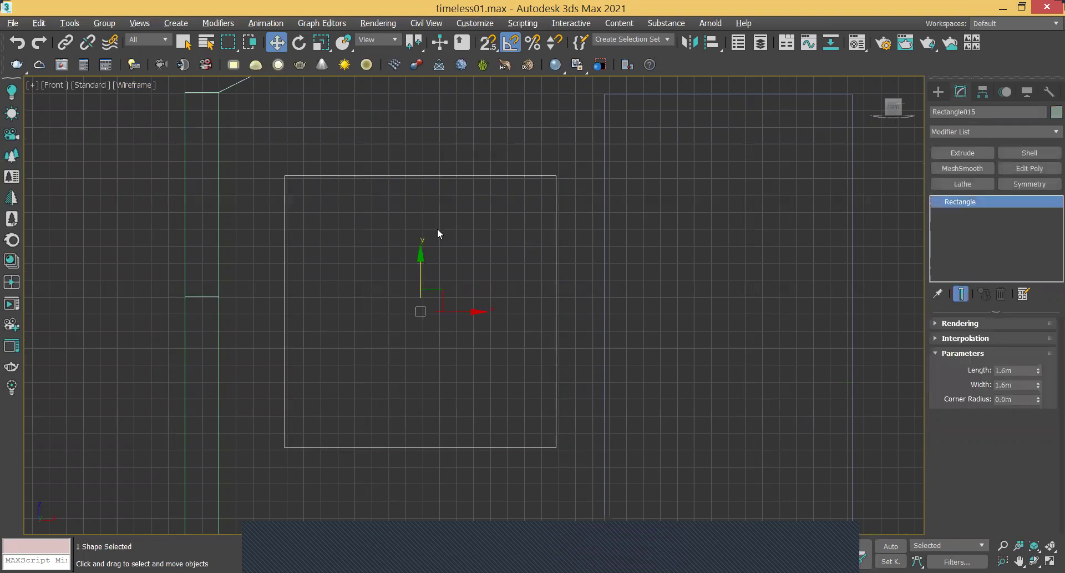
click(1056, 112)
click(574, 326)
click(786, 364)
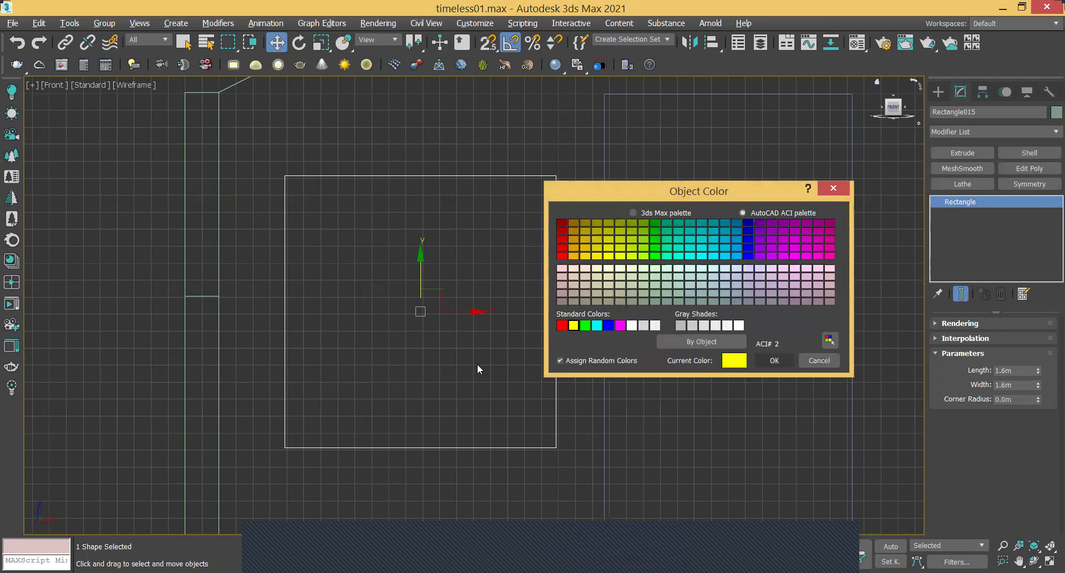
click(539, 438)
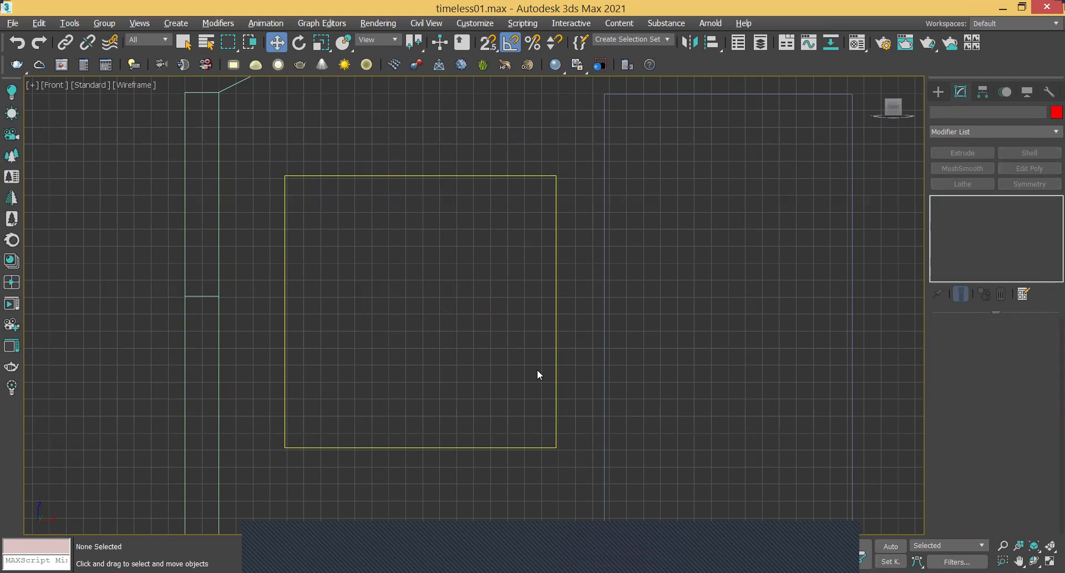
- Draw a circle with a radius of about 0.14 m inside the rectangle
click(945, 93)
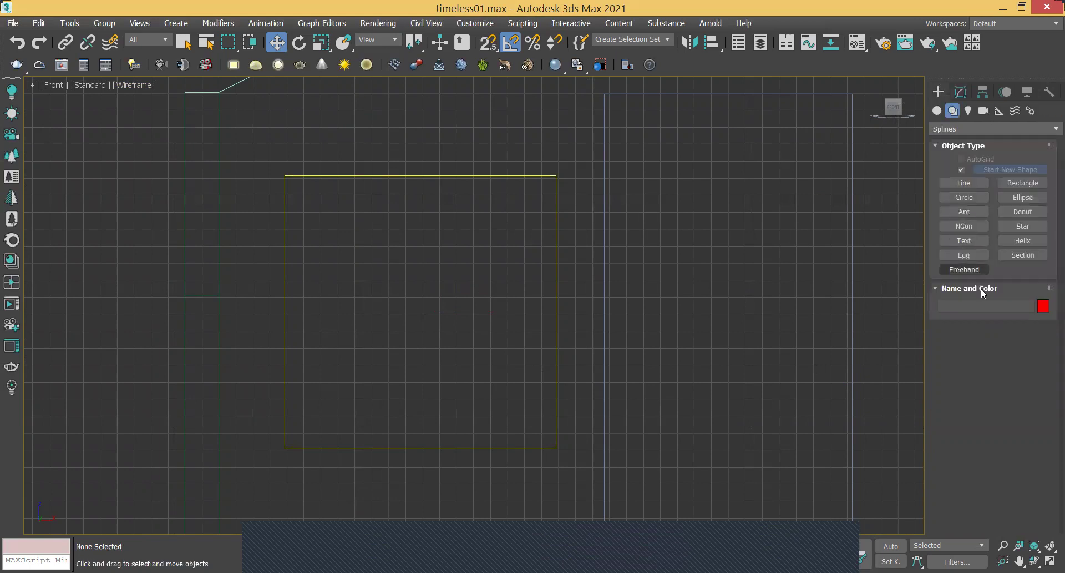
click(970, 198)
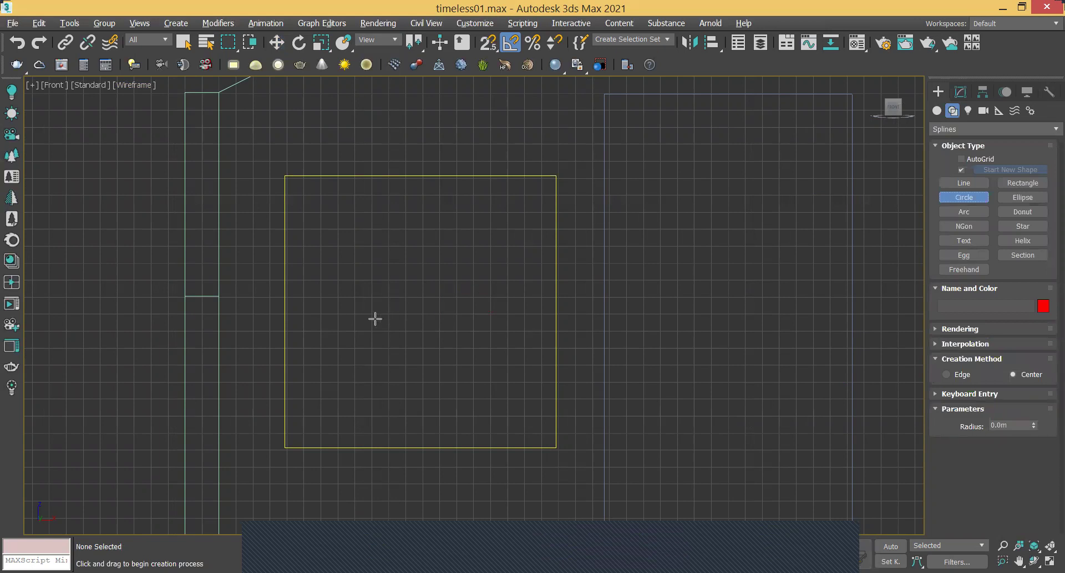
drag(364, 302, 382, 318)
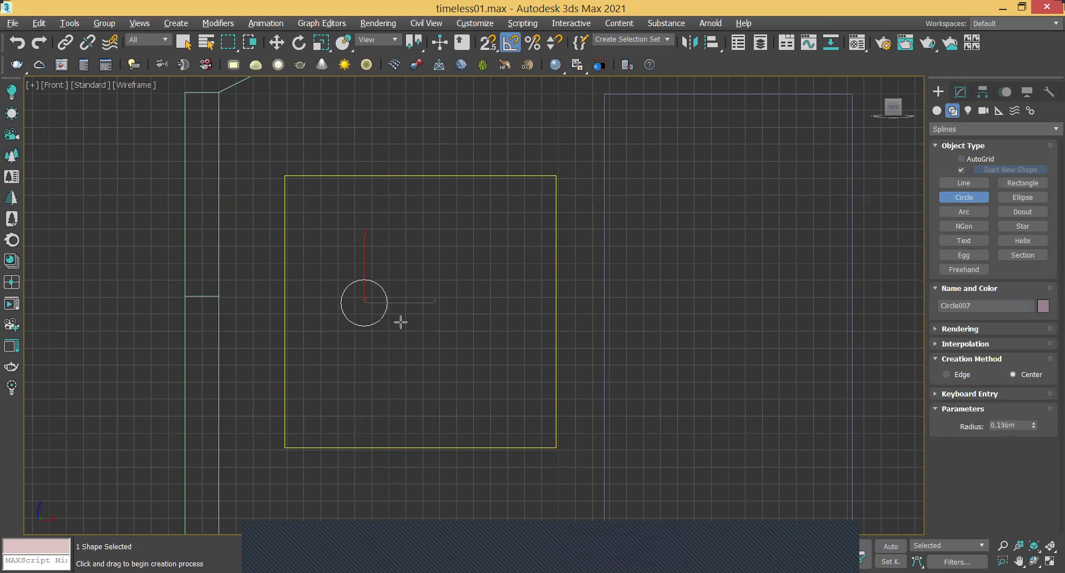
key(w)
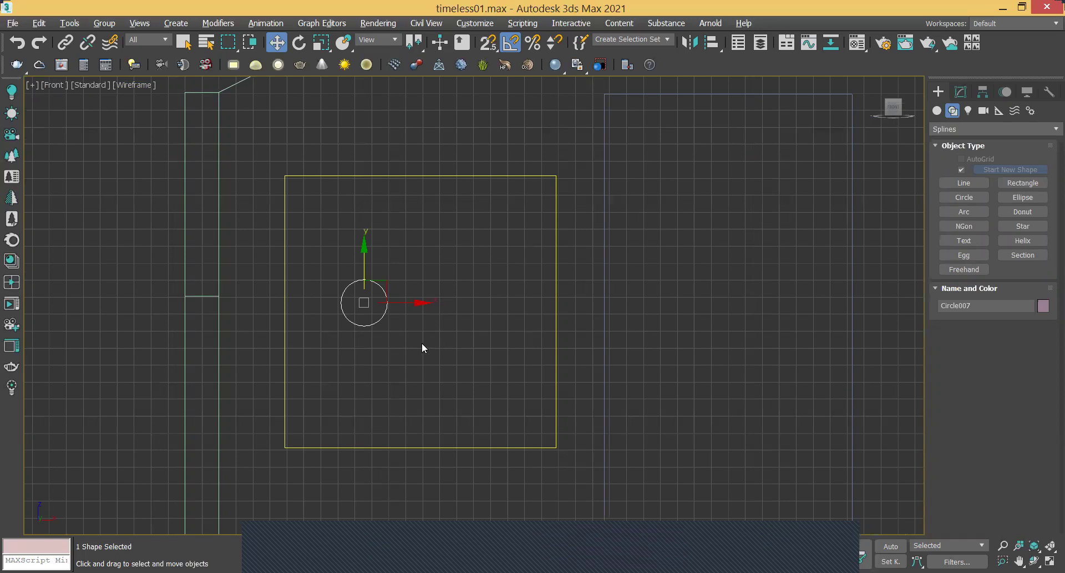
- Align the circle to the rectangle center to center on the X and Y positions
click(712, 47)
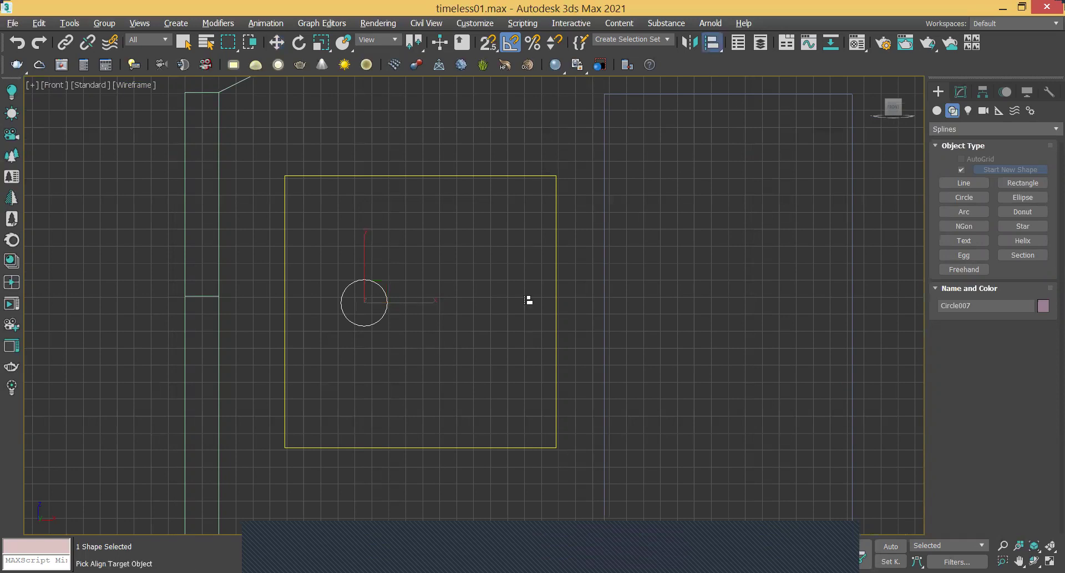
click(450, 177)
click(675, 236)
click(703, 284)
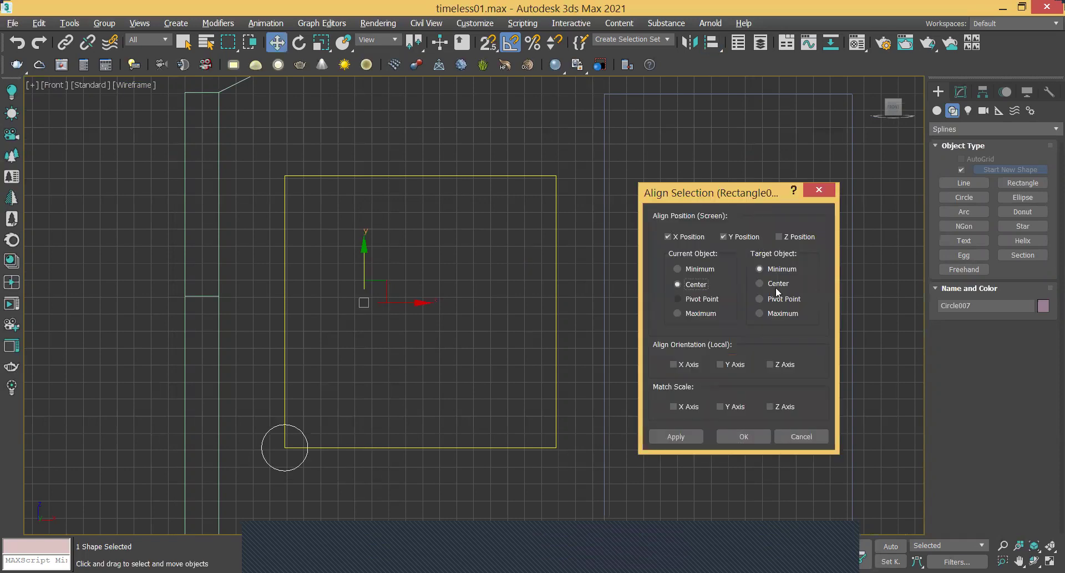
click(776, 282)
click(753, 434)
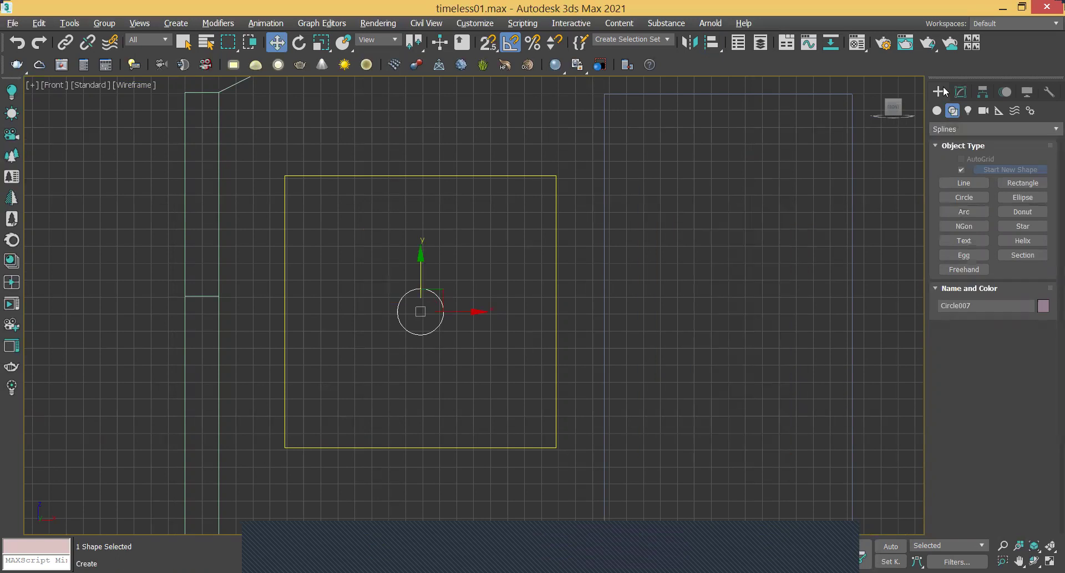
- Draw a closed triangular spline with corner points above the circle, its tip pointing down at the circle
click(974, 179)
mouse_move(461, 277)
middle_down()
mouse_move(469, 295)
mouse_move(460, 283)
middle_up()
scroll(440, 289, down, 1)
scroll(440, 289, up, 2)
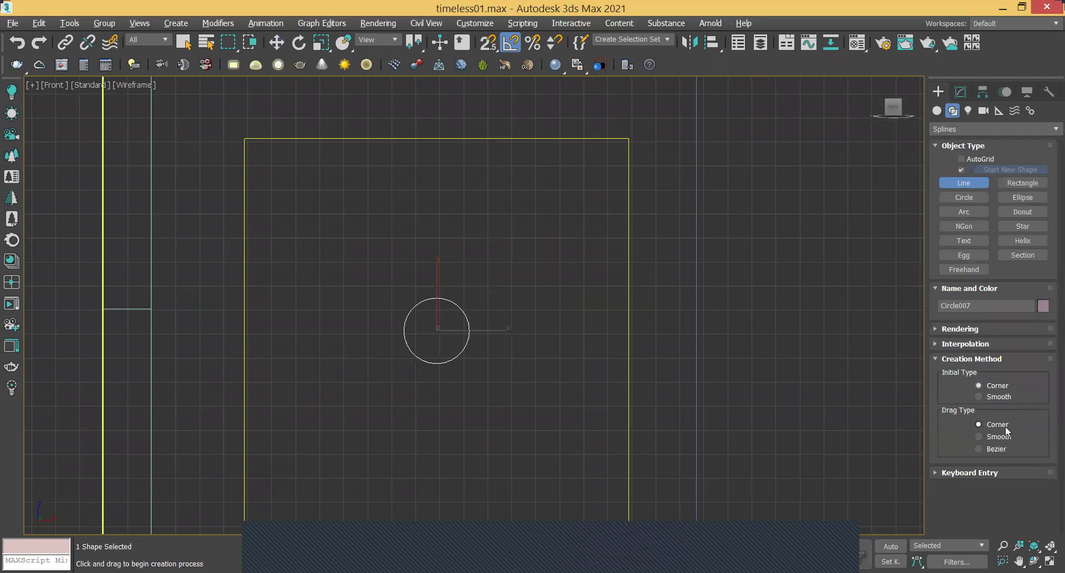
click(435, 284)
click(367, 165)
click(481, 166)
click(460, 247)
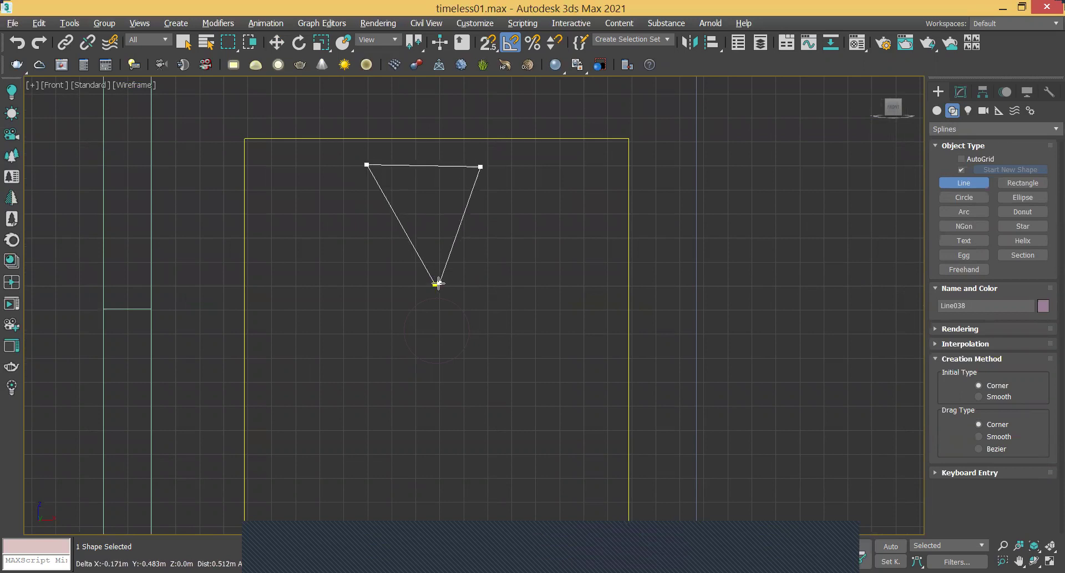
click(435, 285)
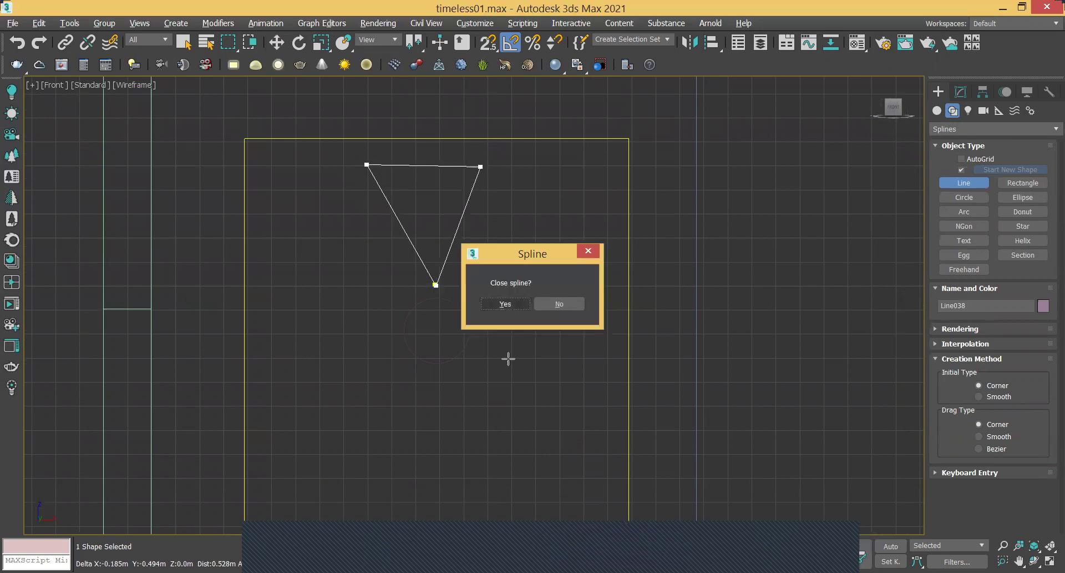
click(509, 307)
right_click(526, 357)
- Change the object color of the triangle and the circle to the standard yellow
drag(379, 263, 378, 264)
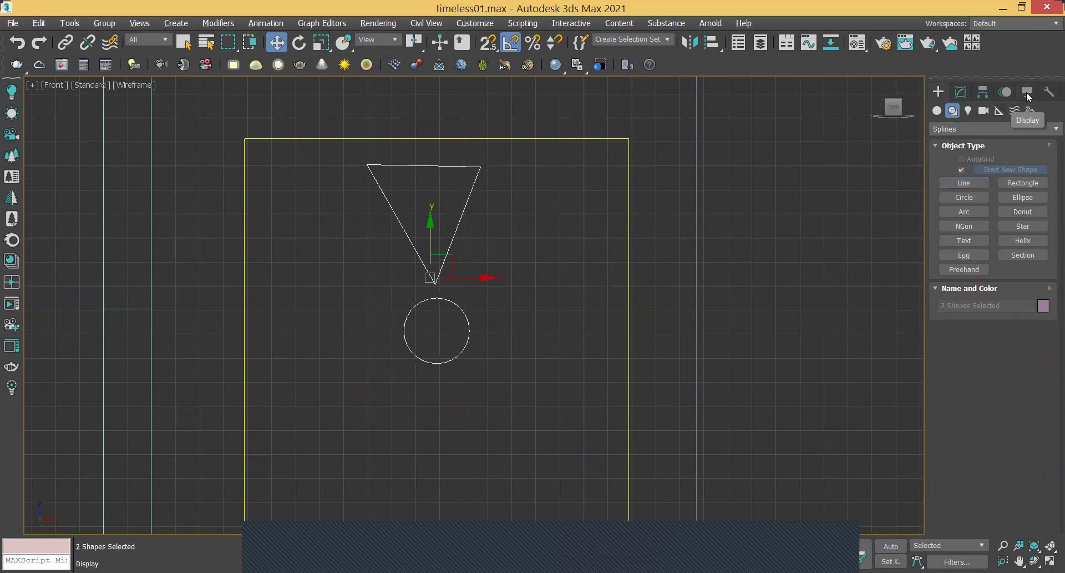
click(962, 92)
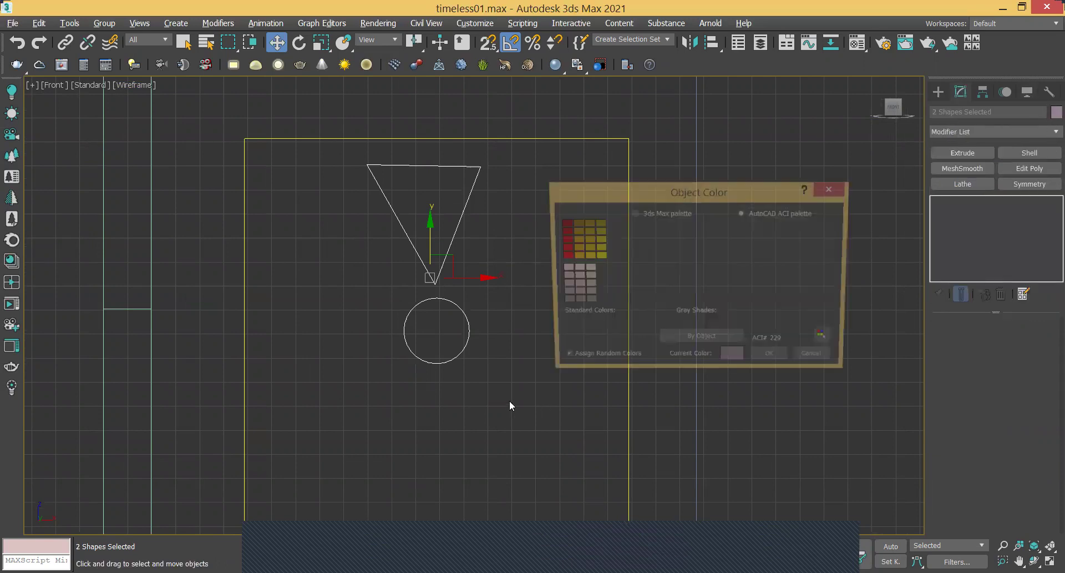
click(573, 326)
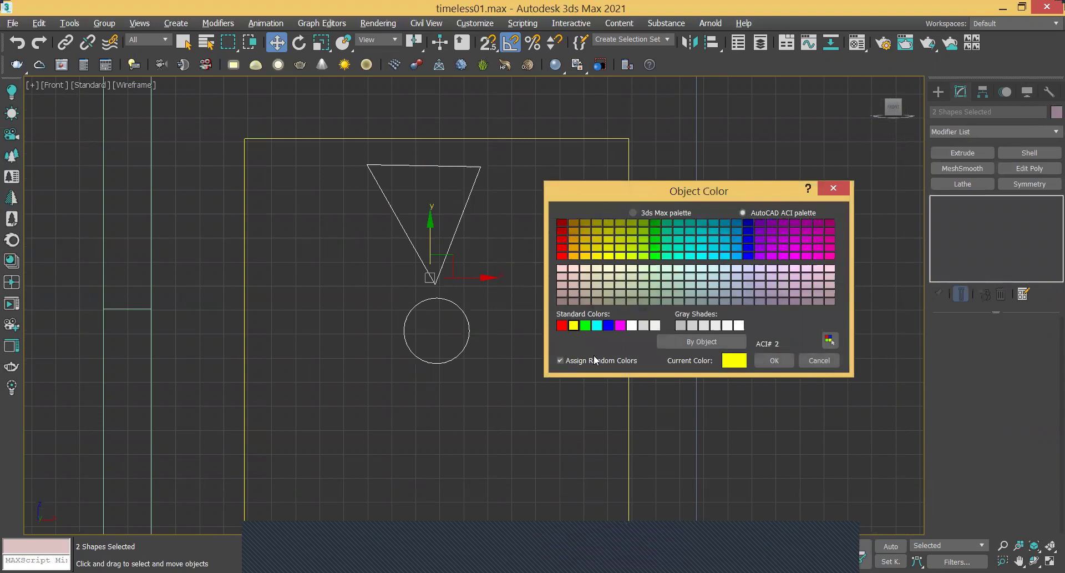
click(497, 383)
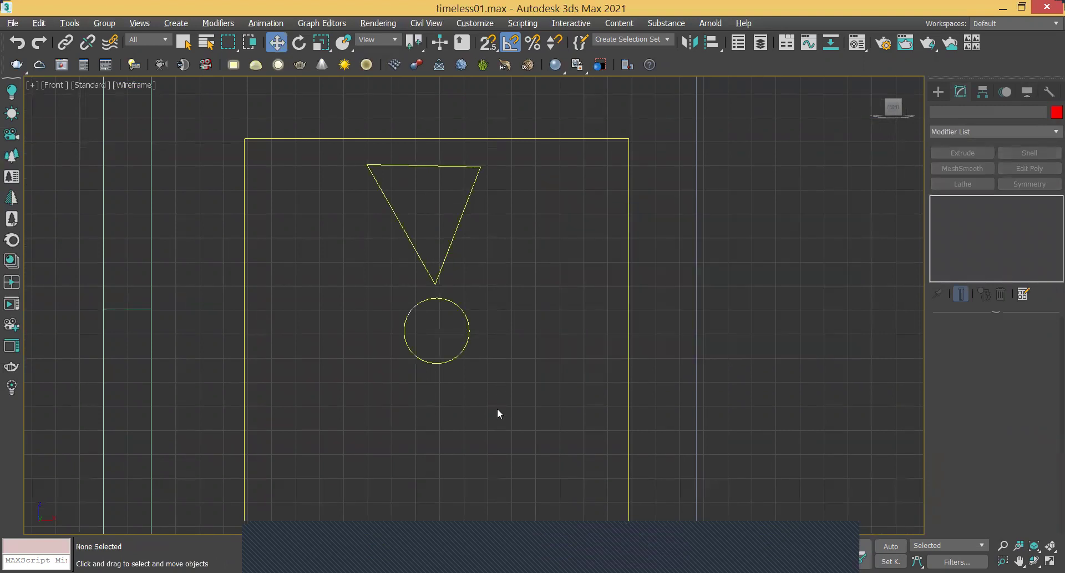
- Convert all three vertices of the triangle to Smooth to form a rounded petal outline
click(450, 240)
scroll(490, 267, up, 2)
middle_drag(504, 305, 511, 313)
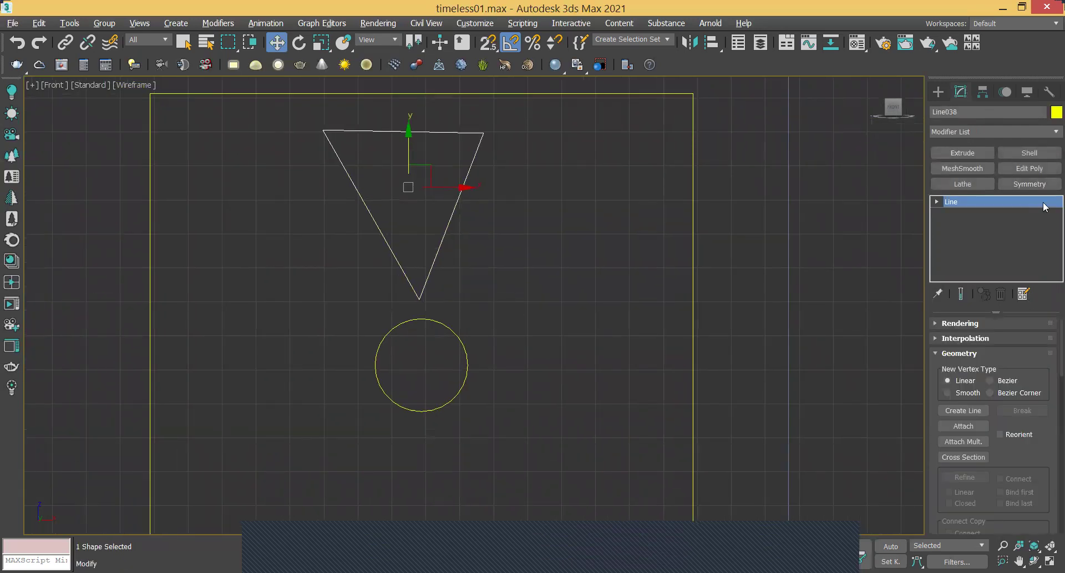
click(937, 201)
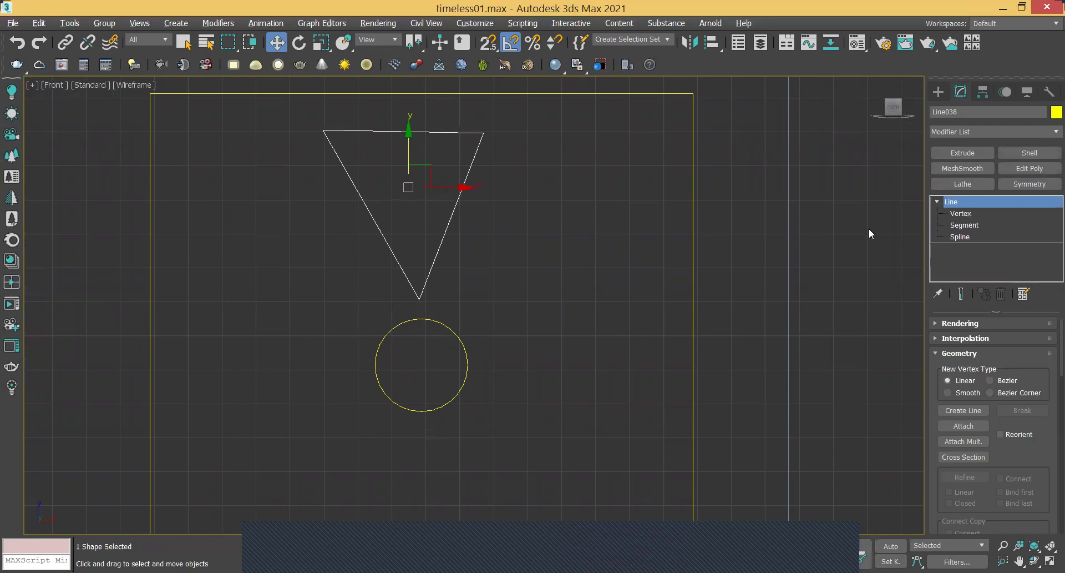
click(962, 213)
middle_drag(432, 174, 438, 214)
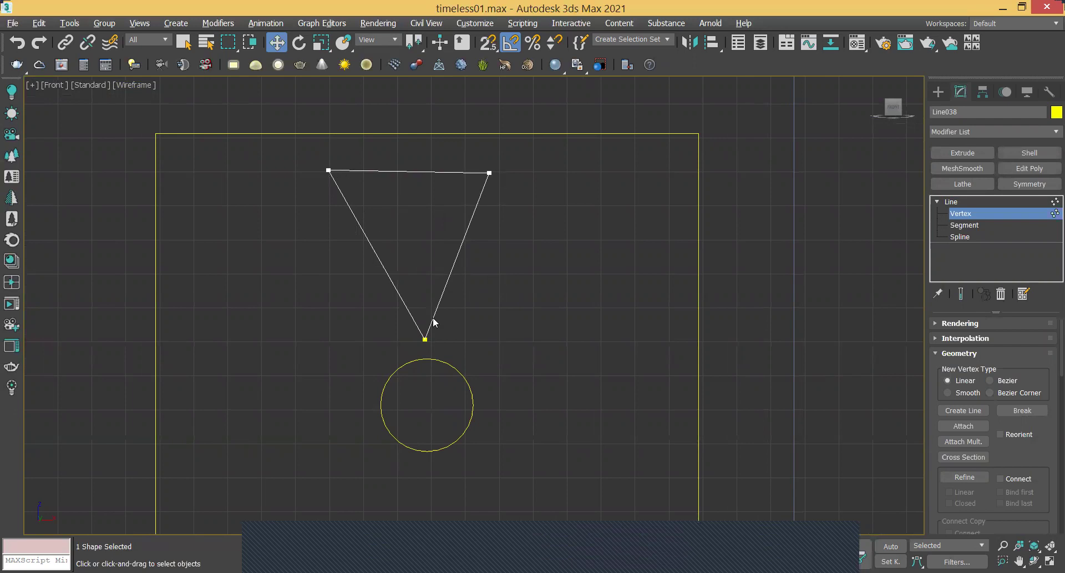
drag(463, 146, 504, 205)
click(425, 339)
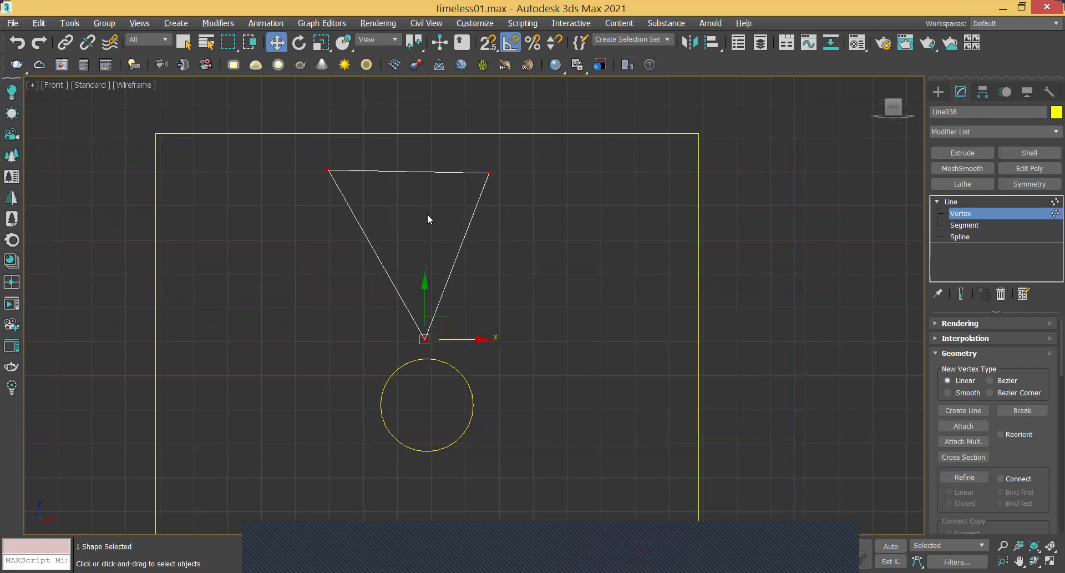
right_click(427, 215)
click(409, 138)
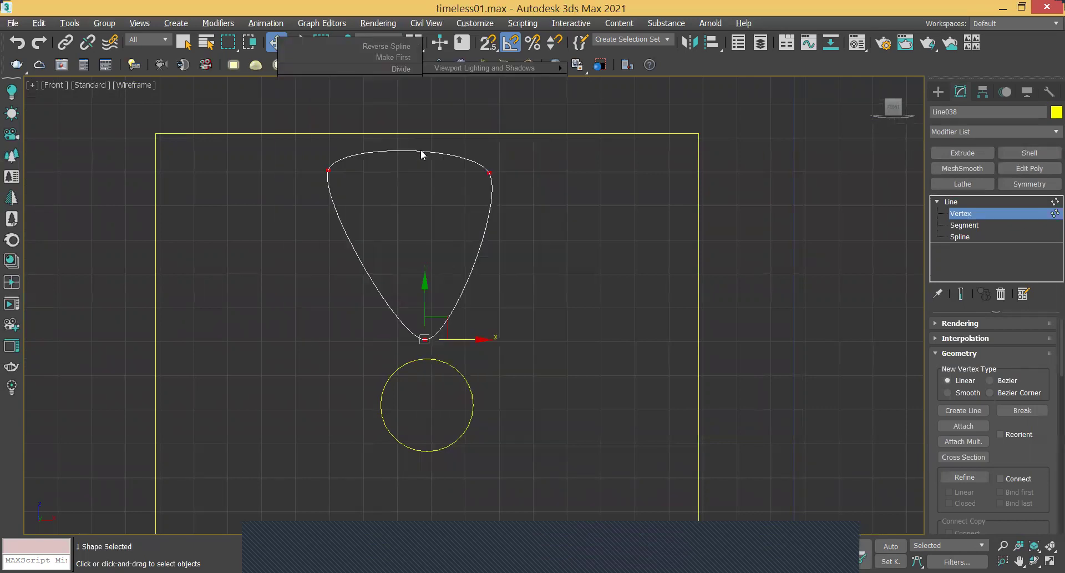
- Move the petal's upper-left vertex inward so the outline becomes narrower and more symmetrical
click(491, 173)
scroll(504, 181, up, 2)
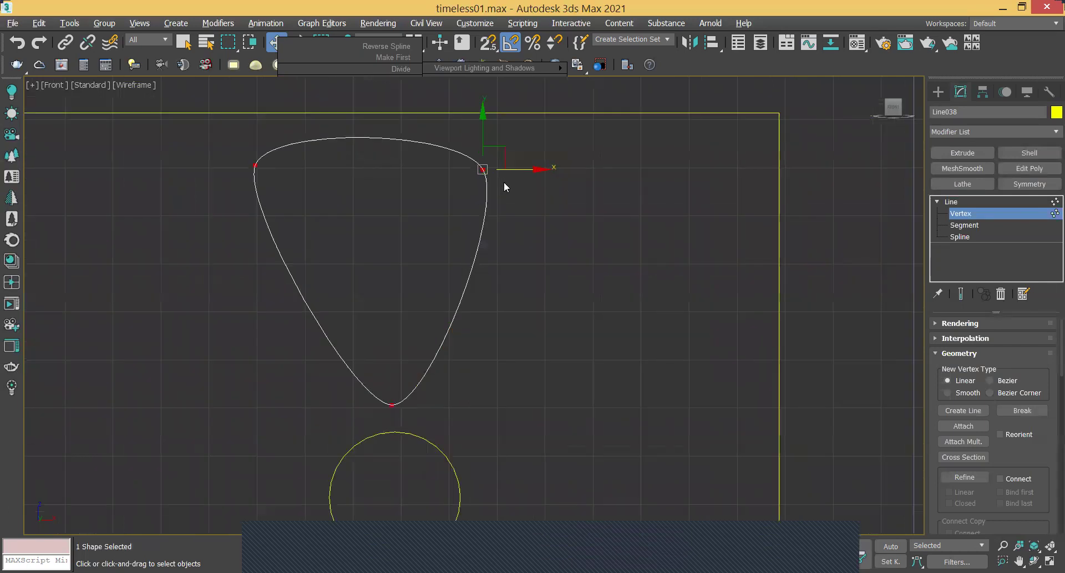
drag(194, 155, 294, 250)
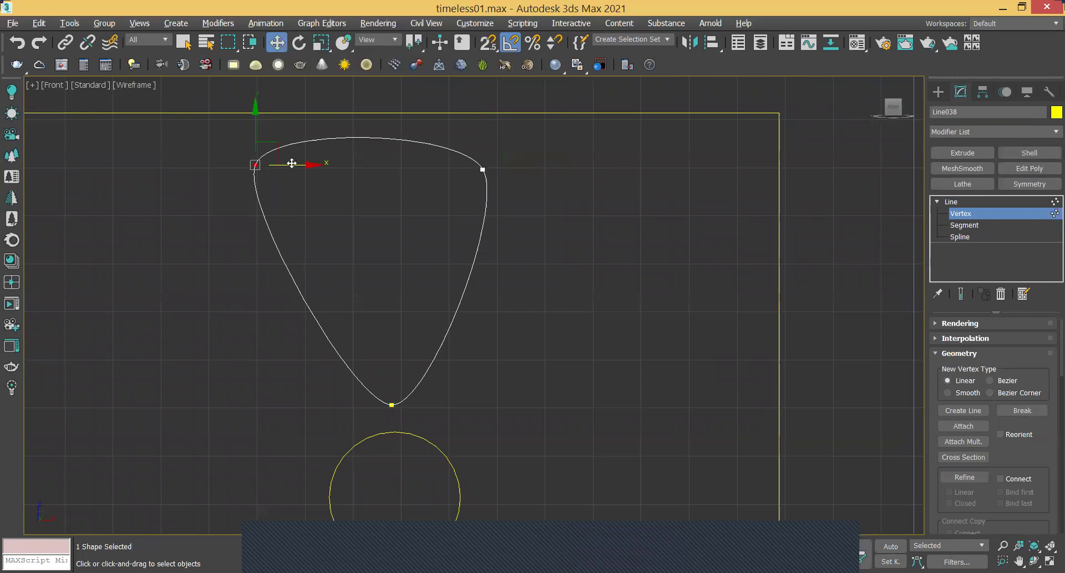
drag(284, 167, 321, 172)
scroll(346, 207, down, 2)
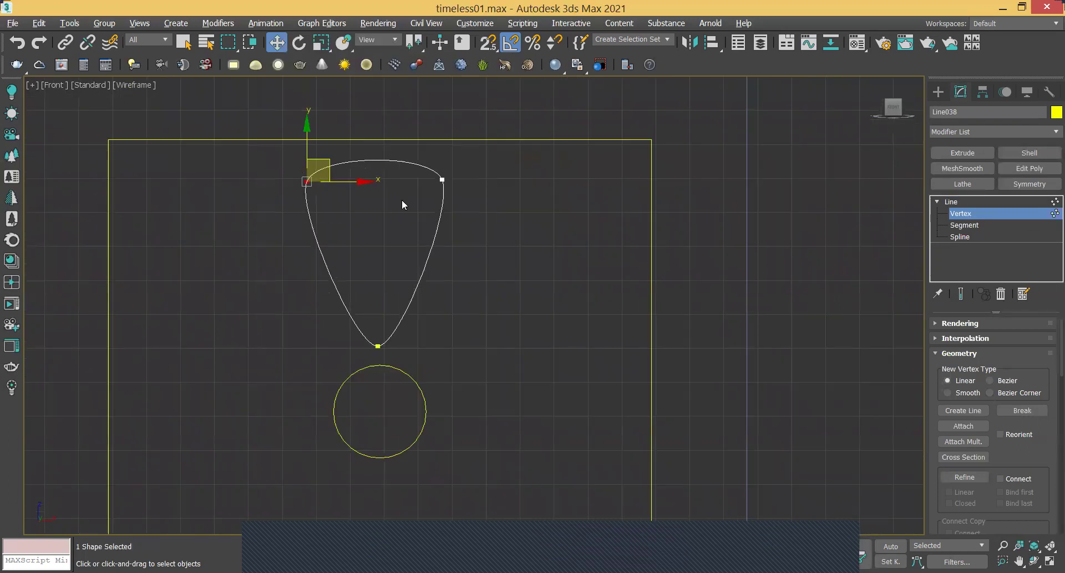
- Lower the petal's bottom vertex to the top edge of the circle and finish vertex editing
click(378, 346)
drag(380, 301, 381, 319)
scroll(421, 355, up, 2)
scroll(421, 358, down, 2)
middle_drag(430, 318, 432, 269)
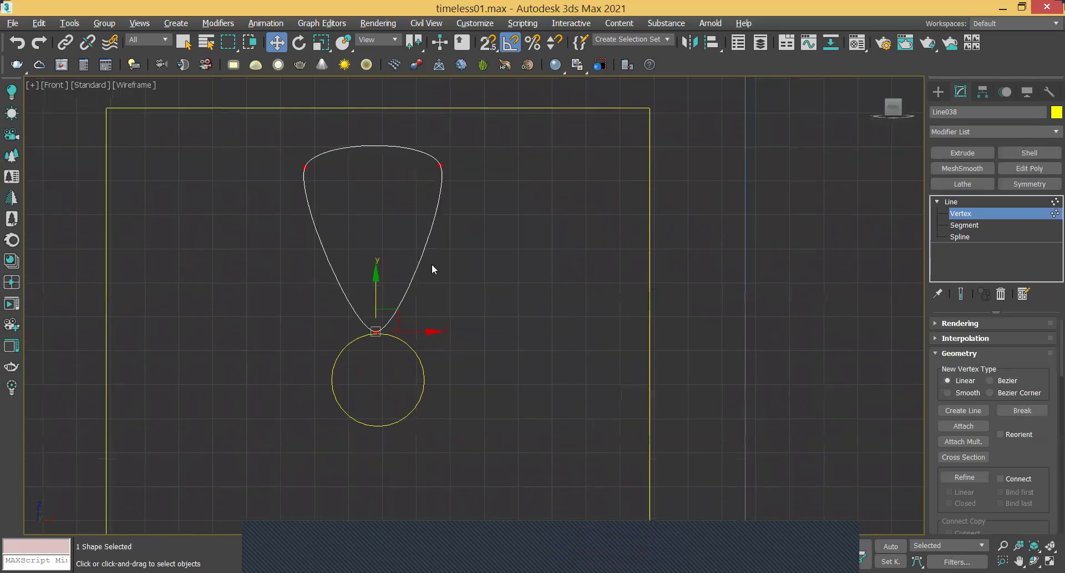
click(966, 215)
click(375, 354)
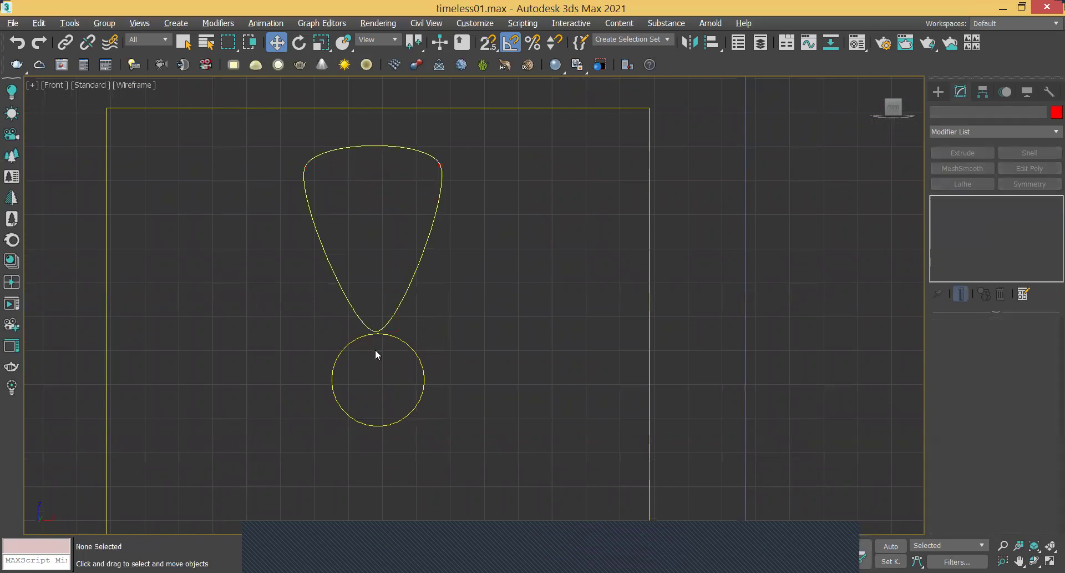
- Align the petal to the circle center to center on the X position only
click(411, 285)
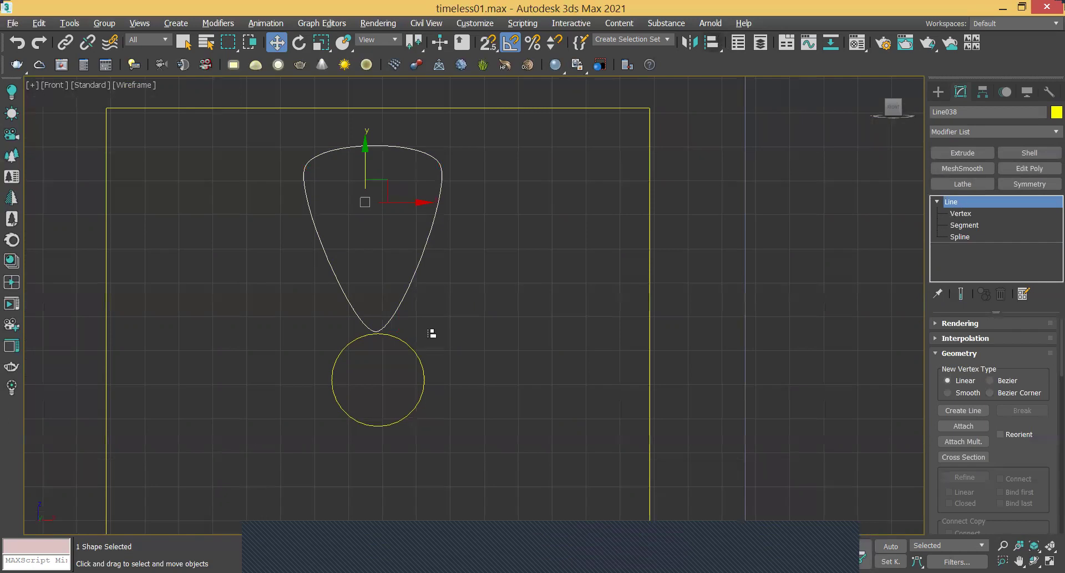
key(alt+a)
click(417, 353)
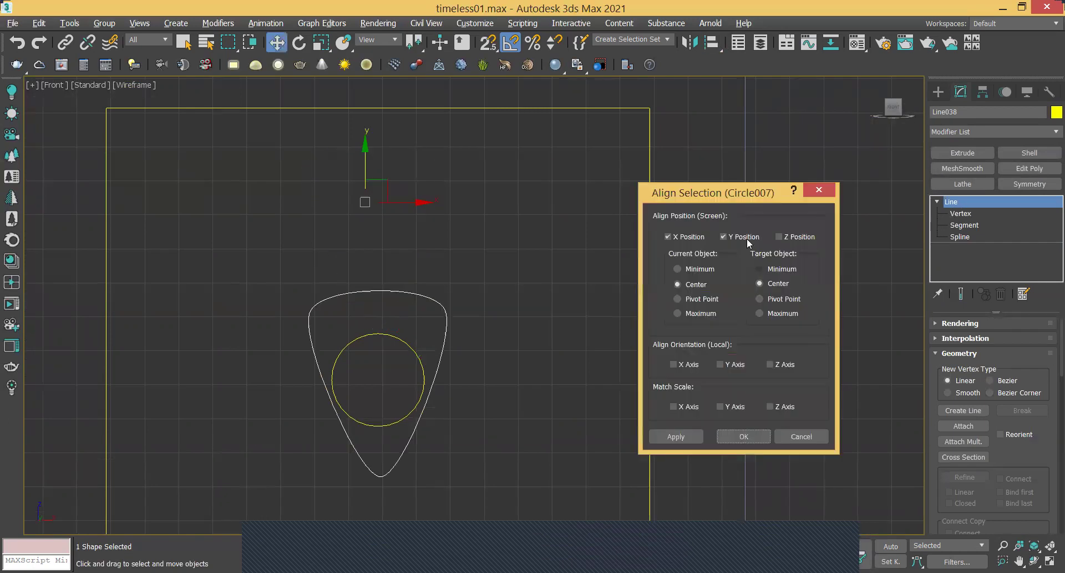
click(733, 237)
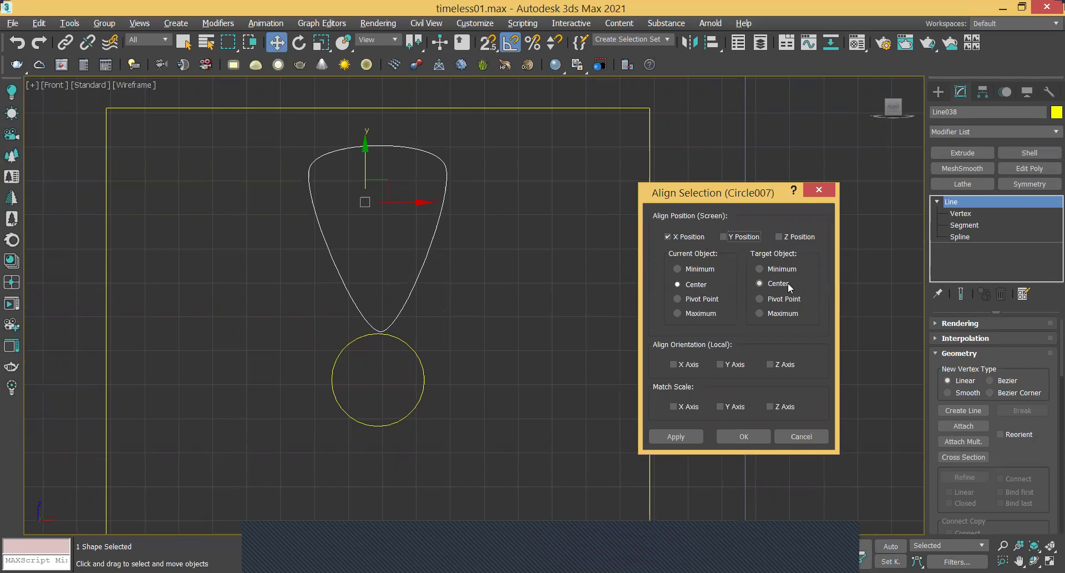
click(742, 435)
click(455, 321)
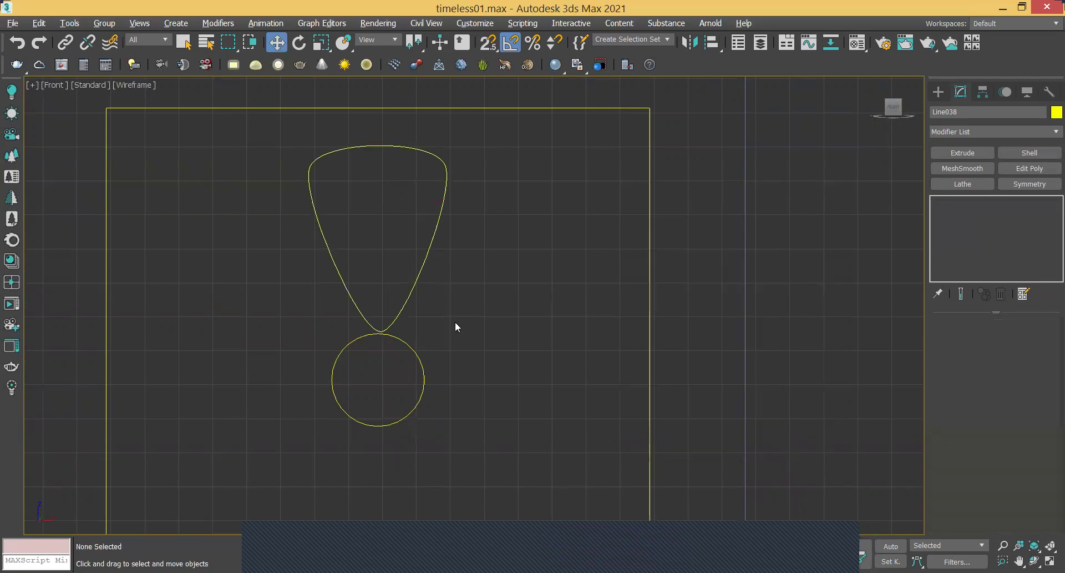
- Preview a 1D array of 6 petal instances with a total Z rotation of 360 degrees
click(410, 292)
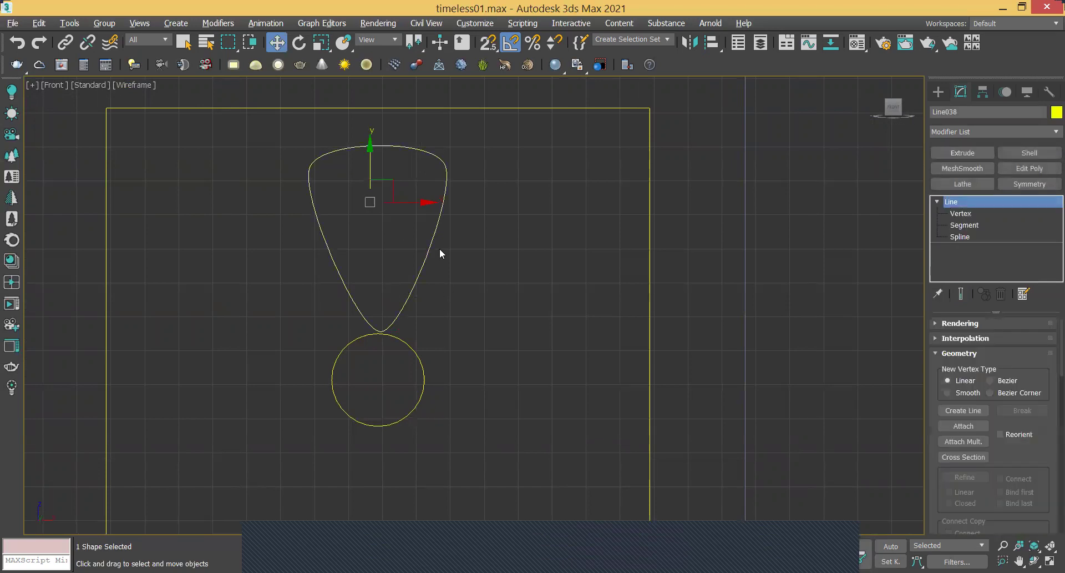
middle_drag(464, 268, 481, 255)
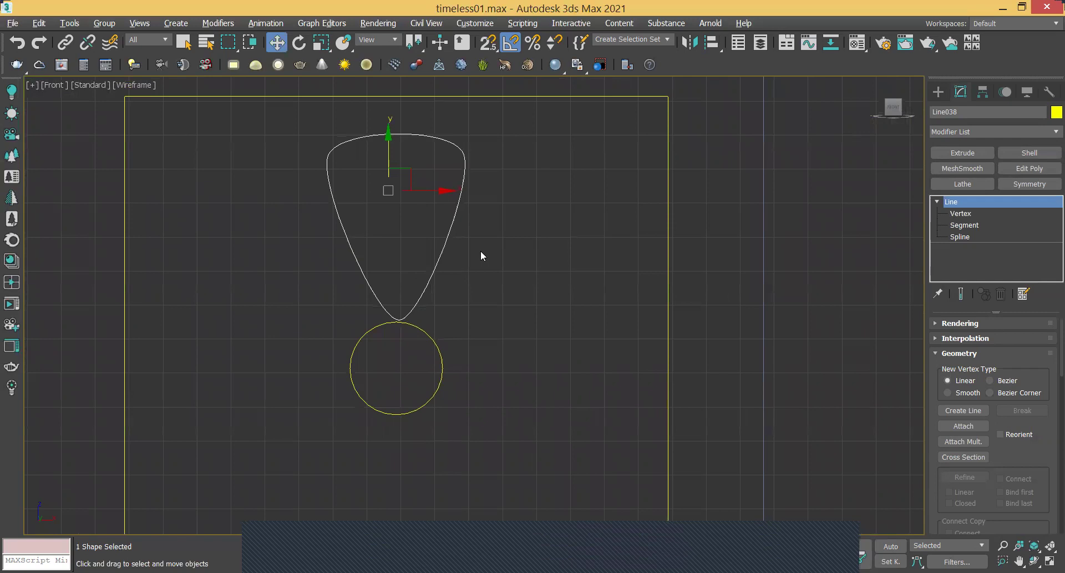
scroll(482, 251, down, 3)
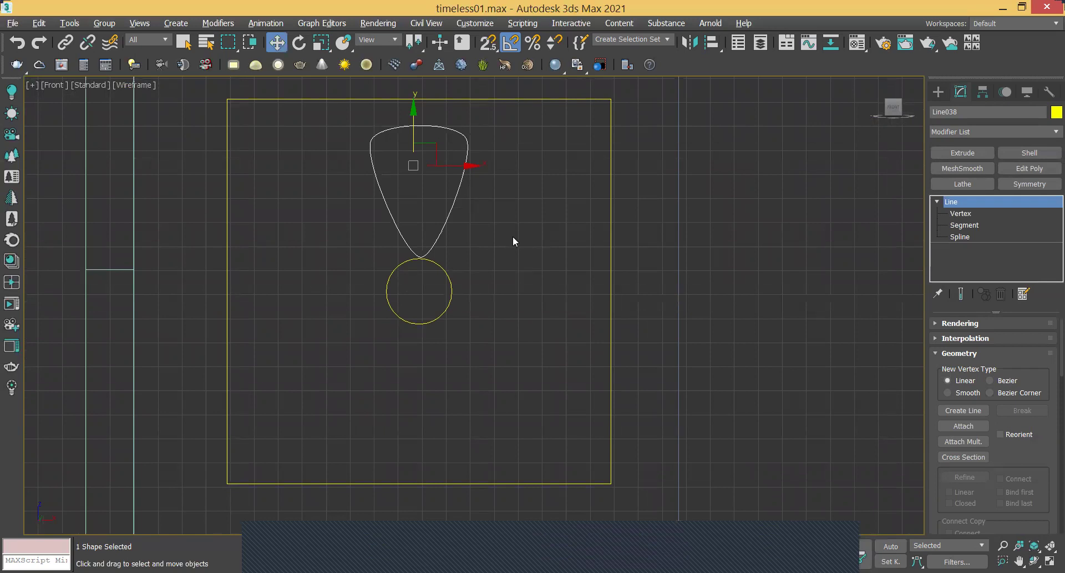
middle_drag(516, 242, 799, 249)
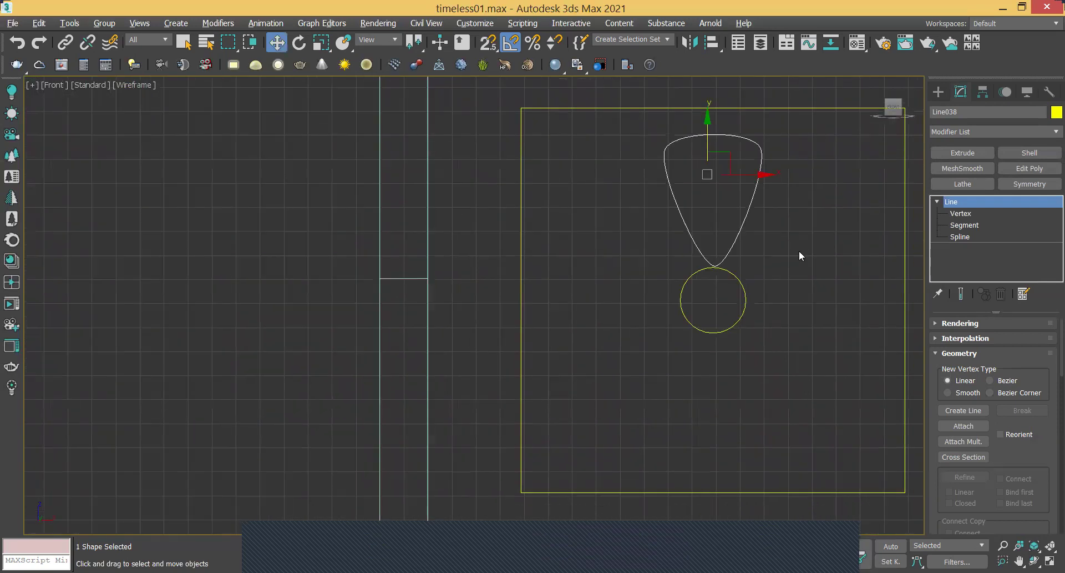
click(799, 251)
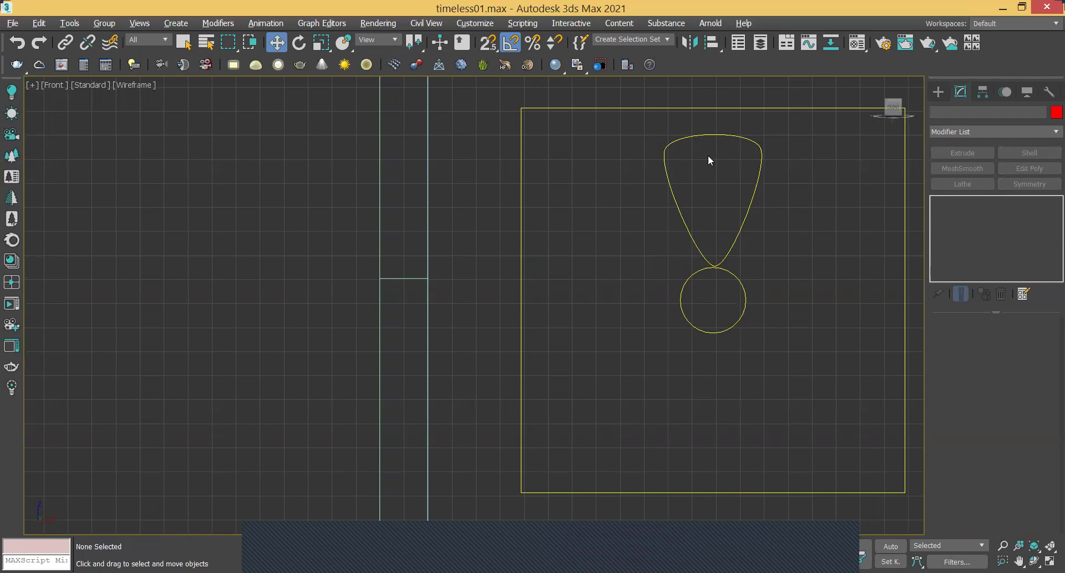
click(704, 133)
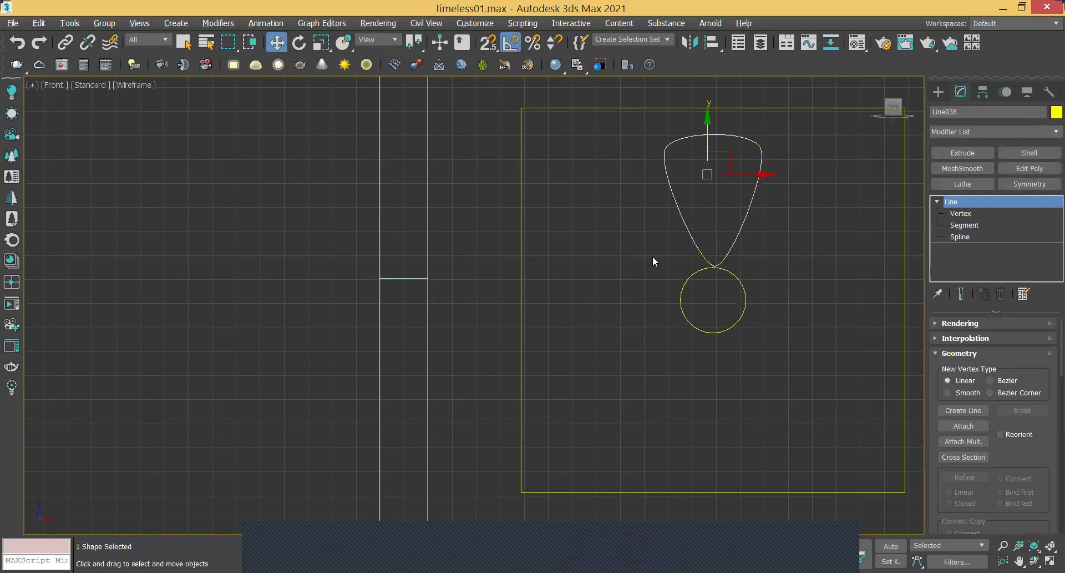
click(71, 24)
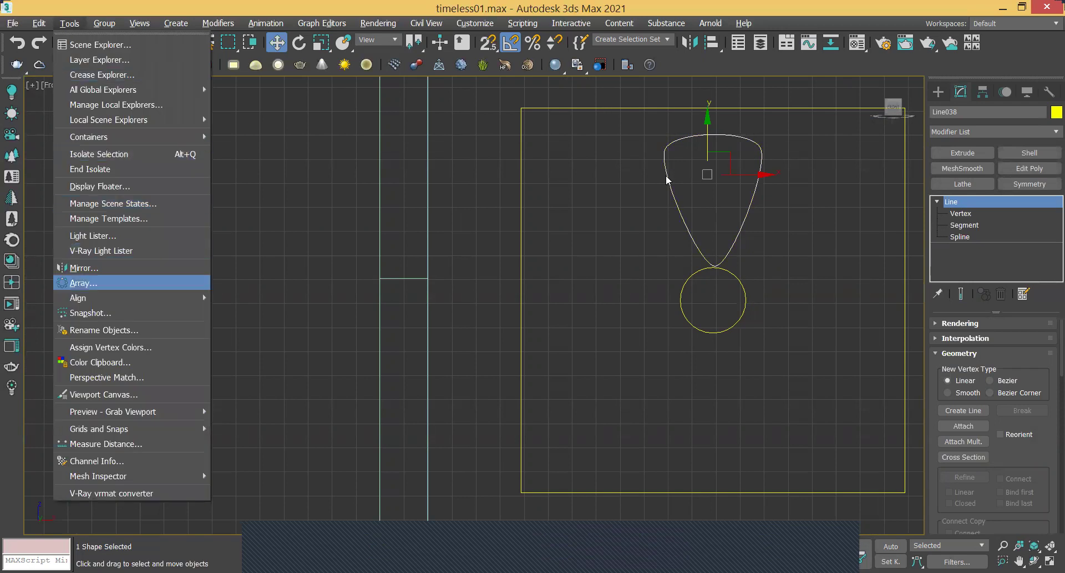
key(Return)
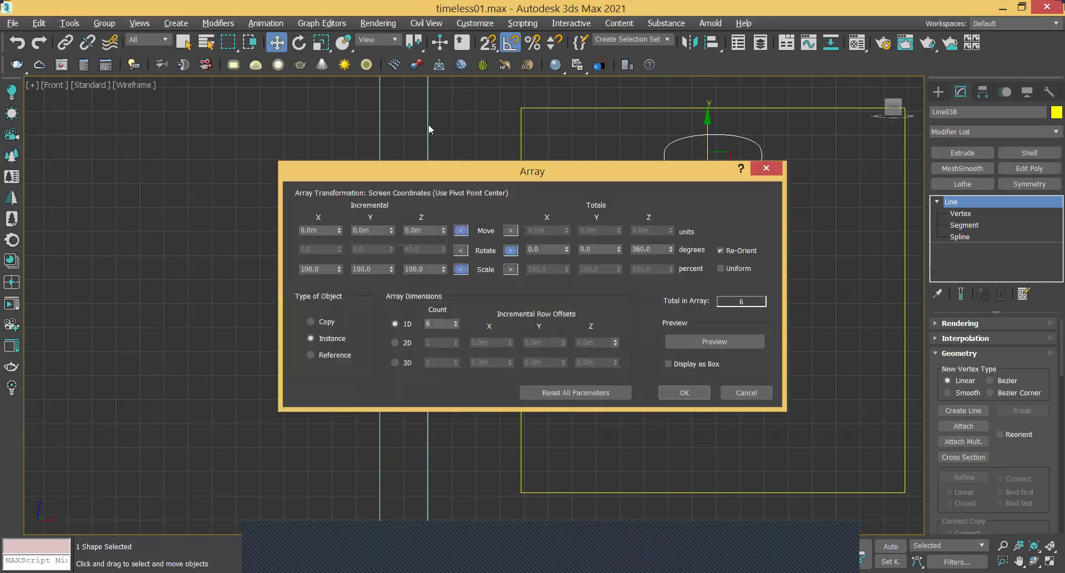
drag(429, 171, 228, 127)
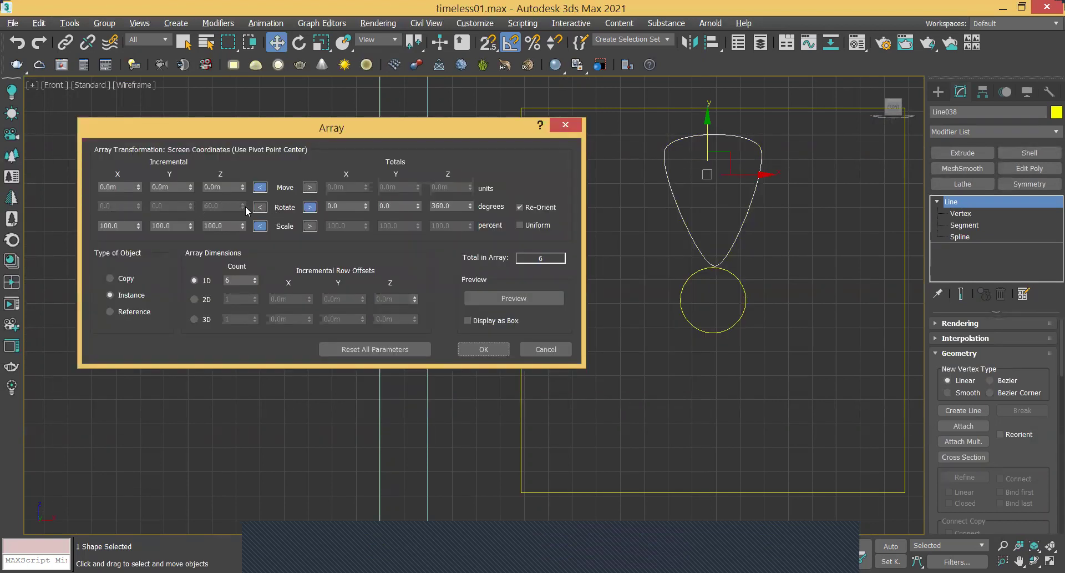
double_click(453, 206)
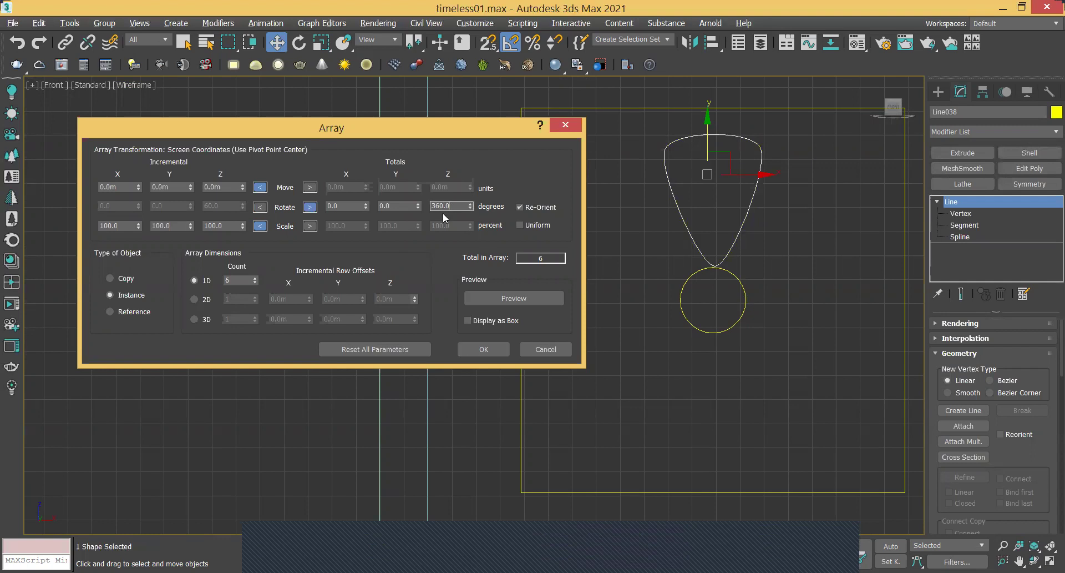
click(311, 208)
click(260, 207)
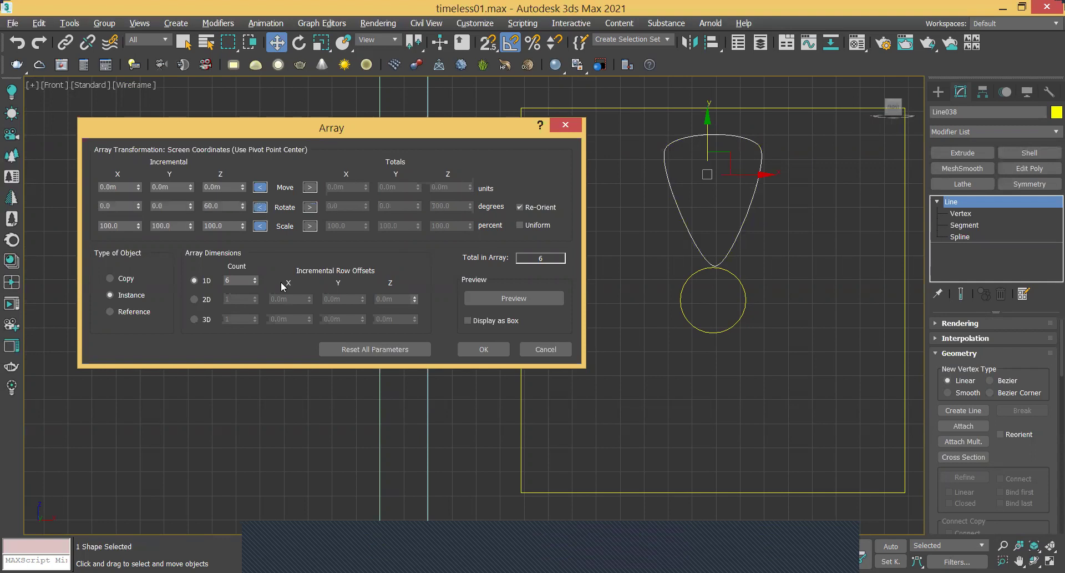
click(310, 207)
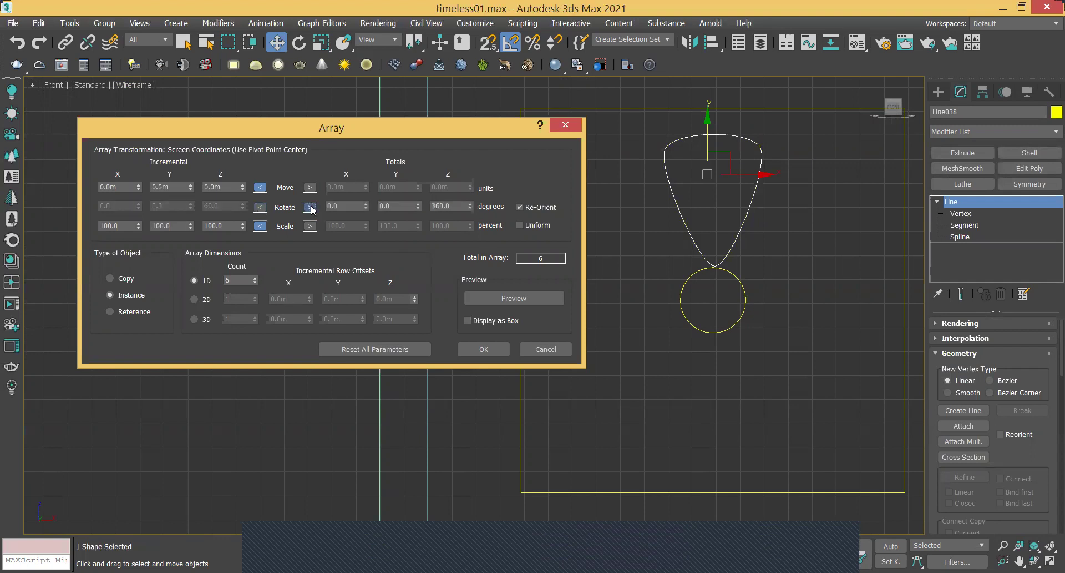
double_click(442, 205)
drag(402, 131, 396, 128)
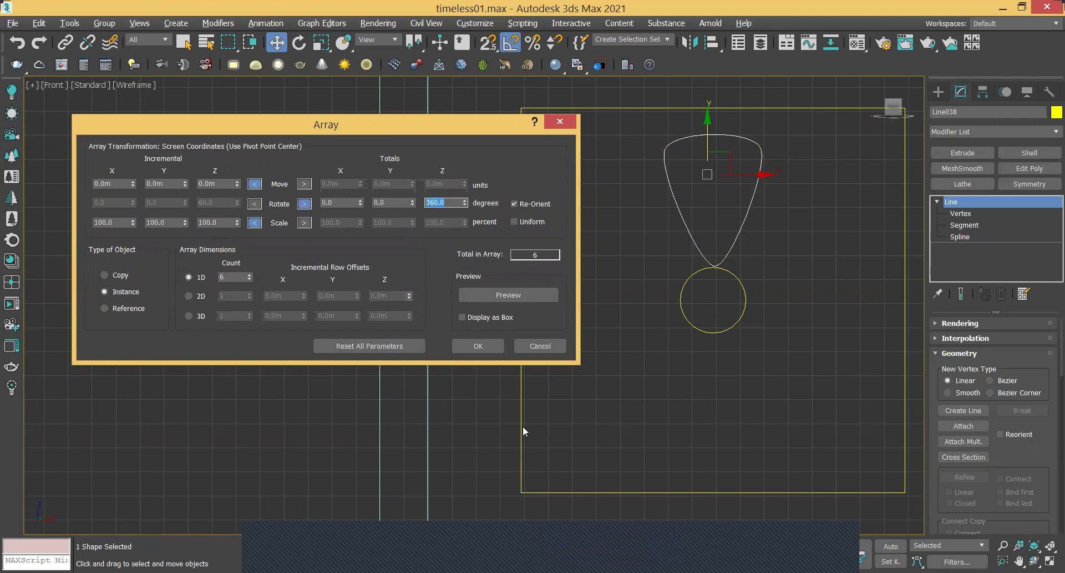
click(510, 297)
click(490, 297)
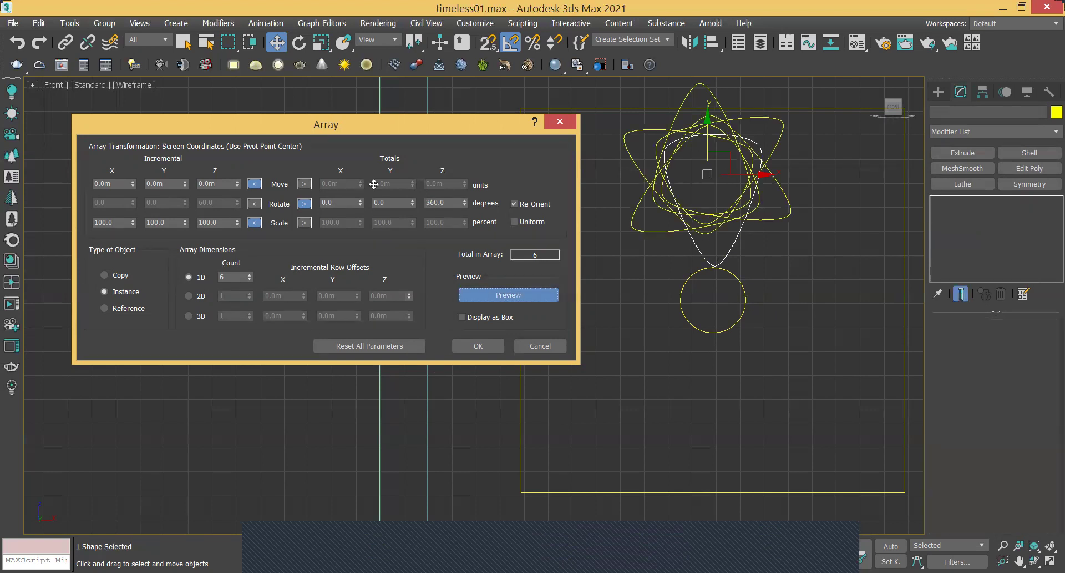
- Try array counts of 2 and 3 in the petal preview and cancel the array
click(250, 279)
click(249, 279)
click(249, 280)
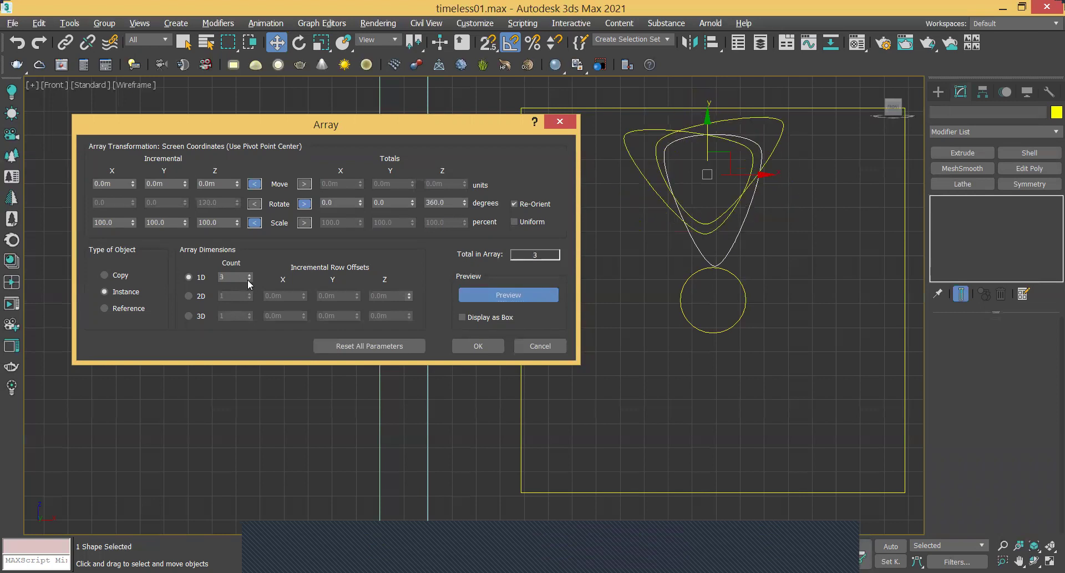
click(249, 279)
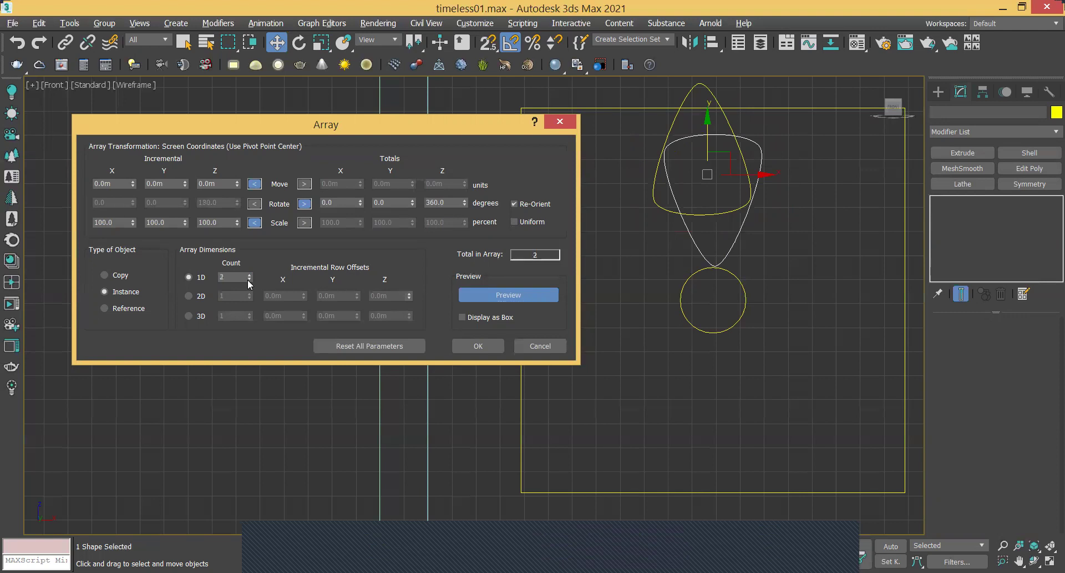
click(249, 275)
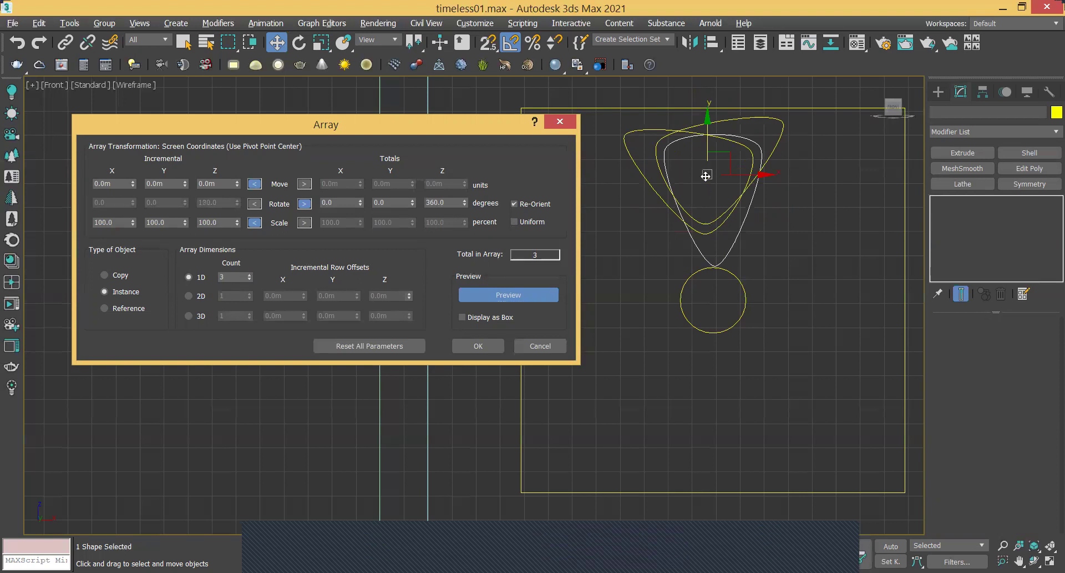
click(530, 347)
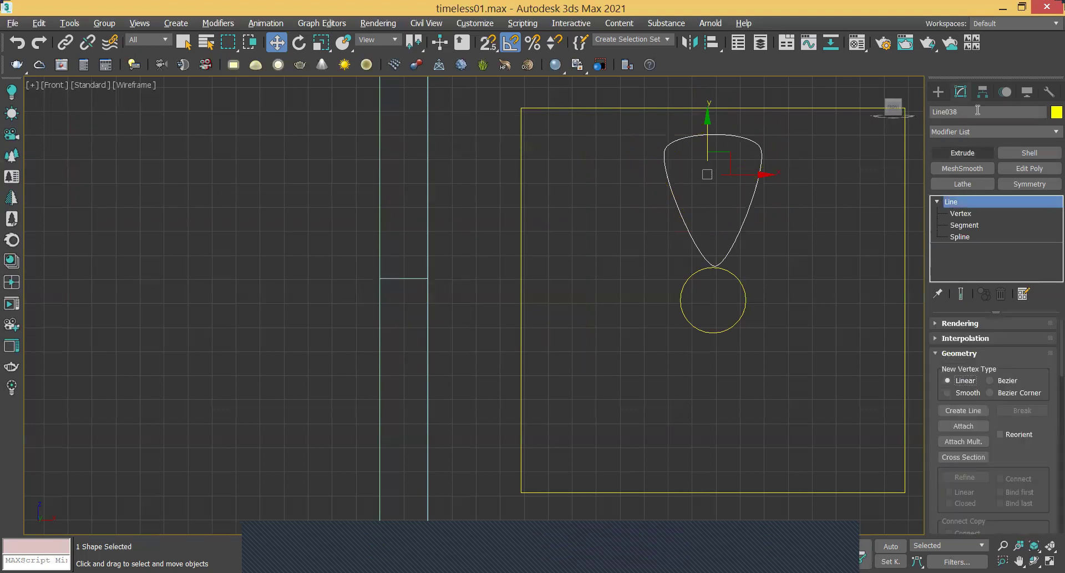
- Move only the petal's pivot to the circle's center, aligning Pivot Point to Center on the X and Y positions
click(983, 92)
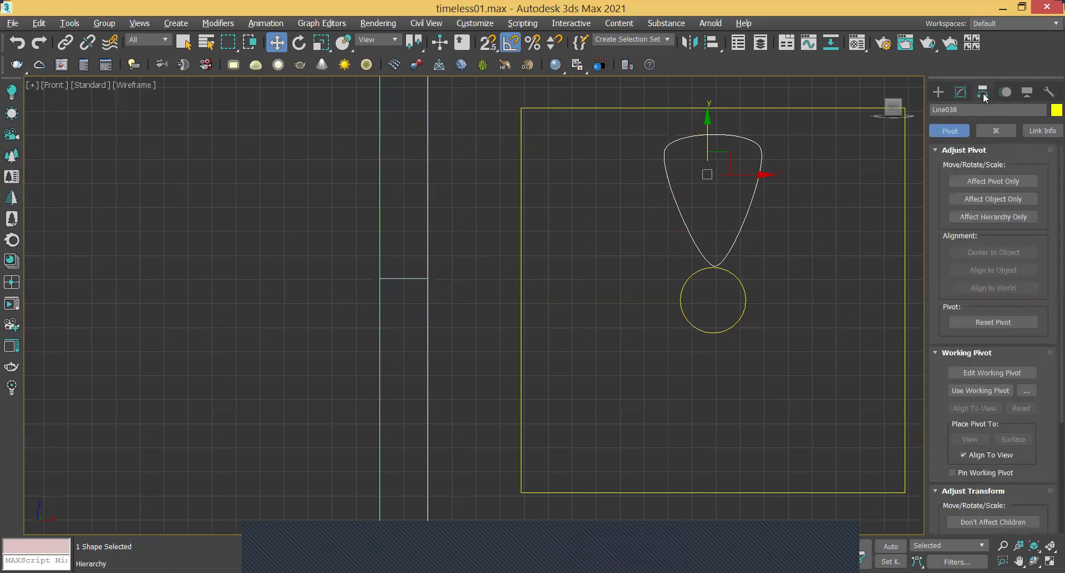
click(986, 181)
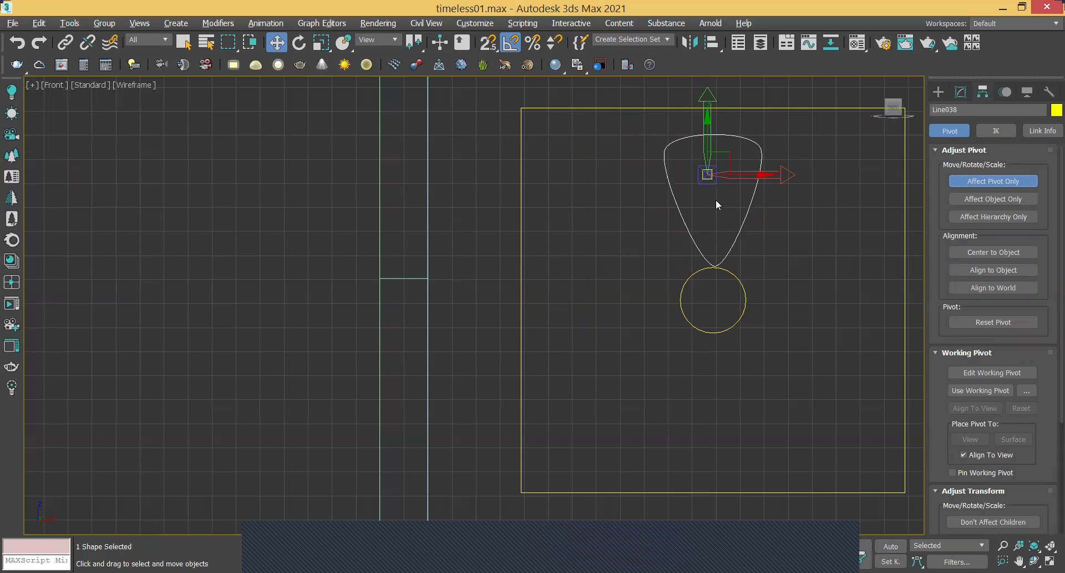
mouse_move(729, 154)
mouse_down()
mouse_move(700, 224)
mouse_move(735, 277)
mouse_move(735, 169)
mouse_up()
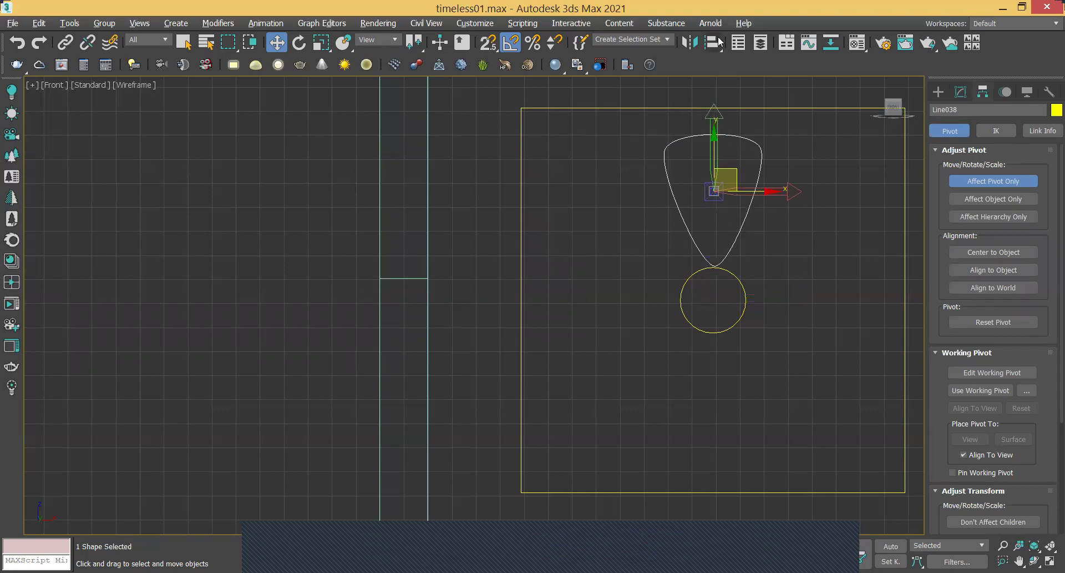
click(716, 41)
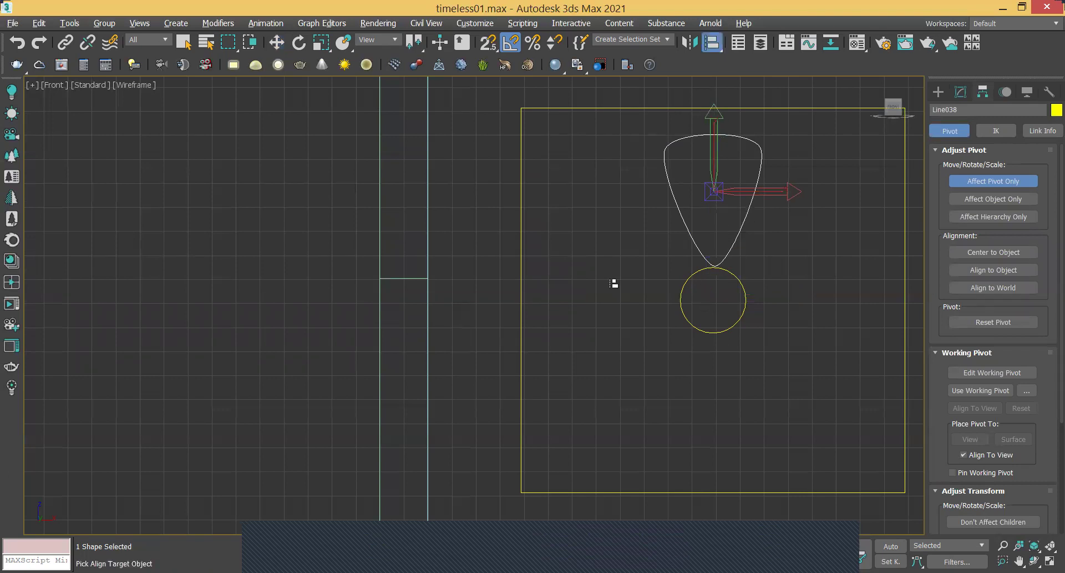
click(684, 314)
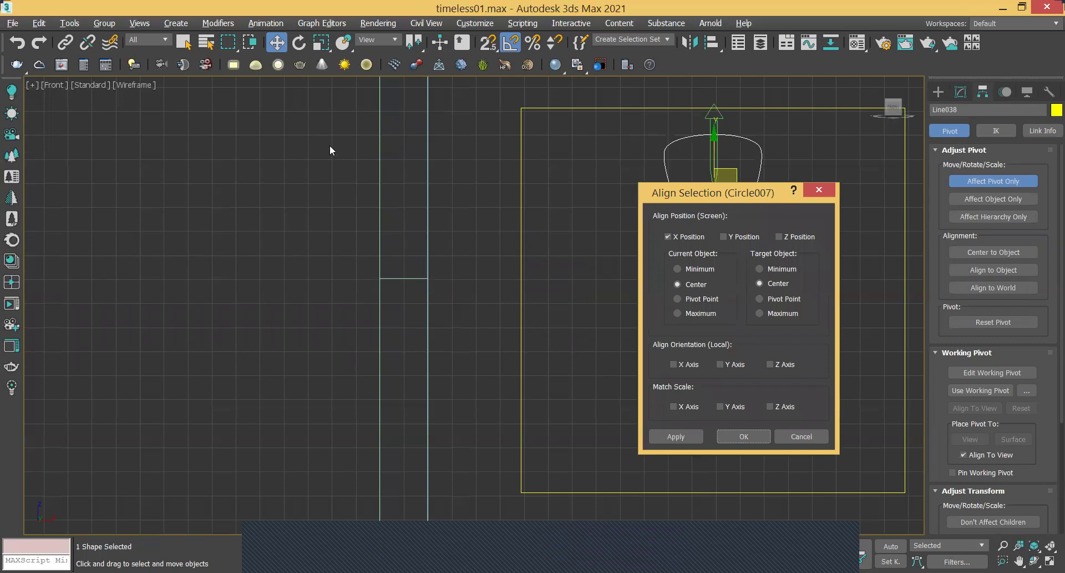
click(304, 250)
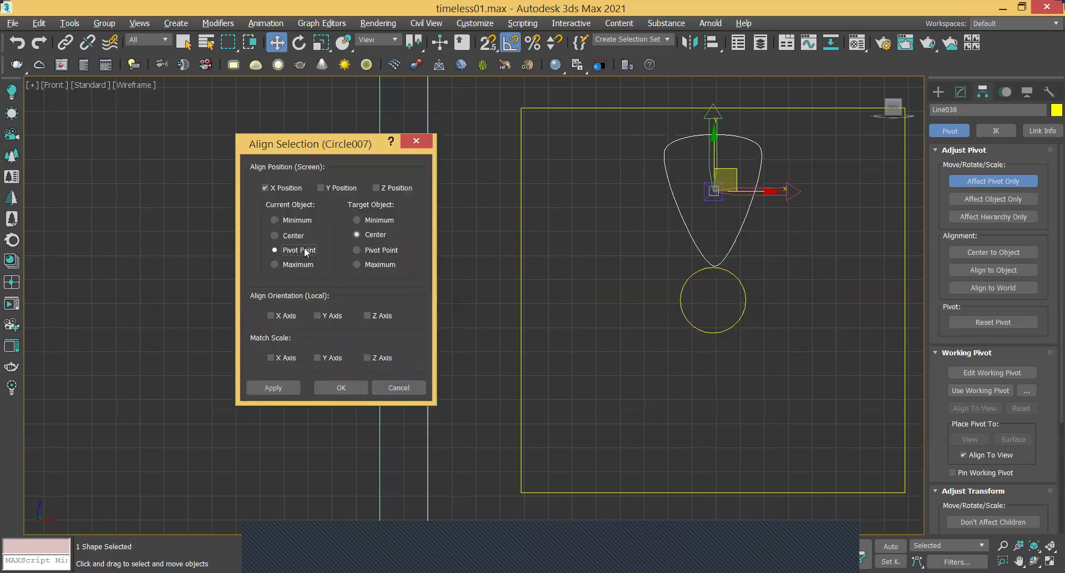
click(333, 187)
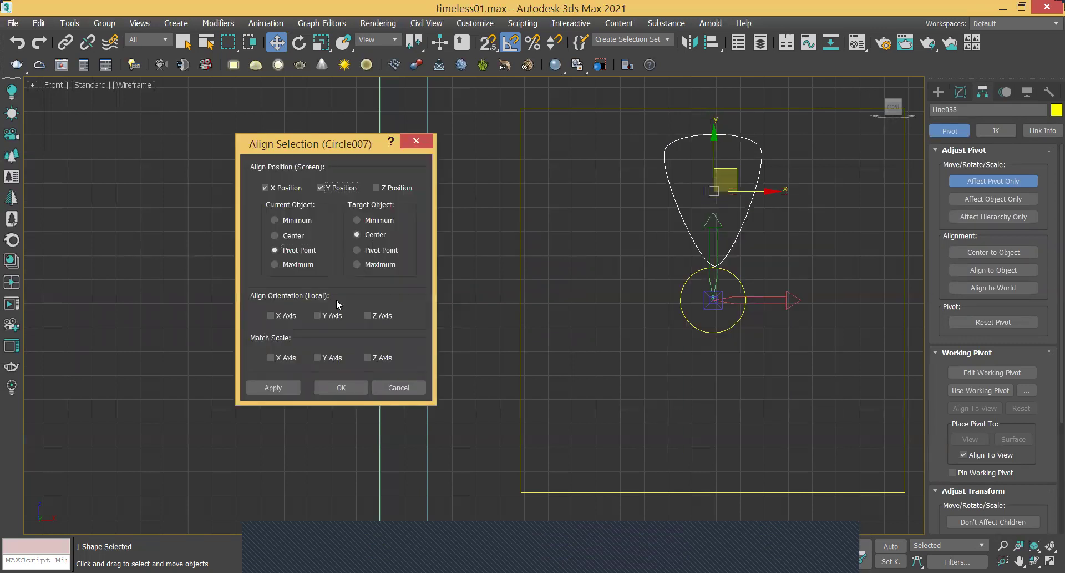
click(340, 387)
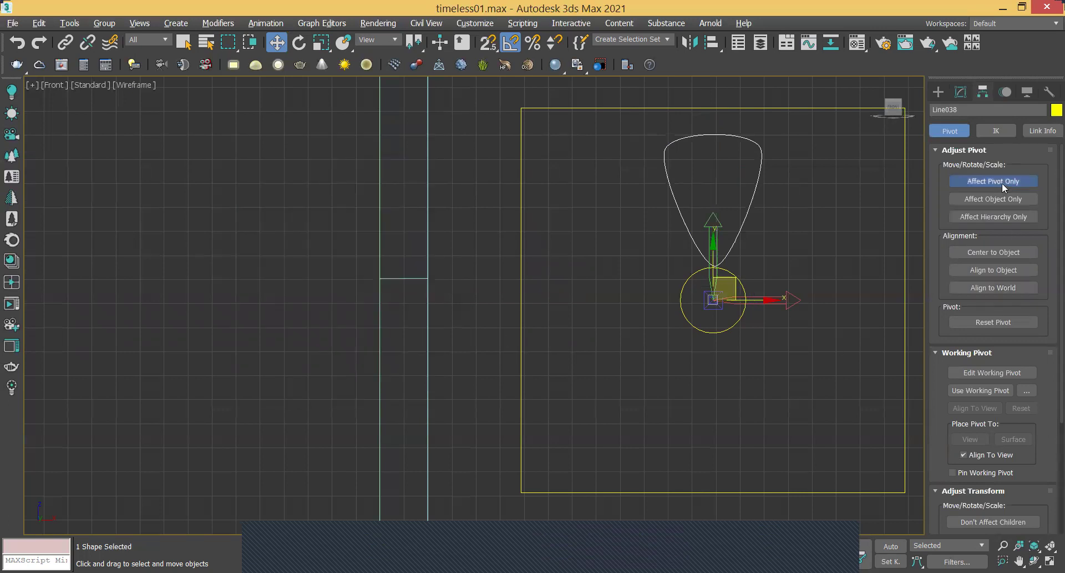
- Finish the pivot-only adjustment of the petal
click(978, 181)
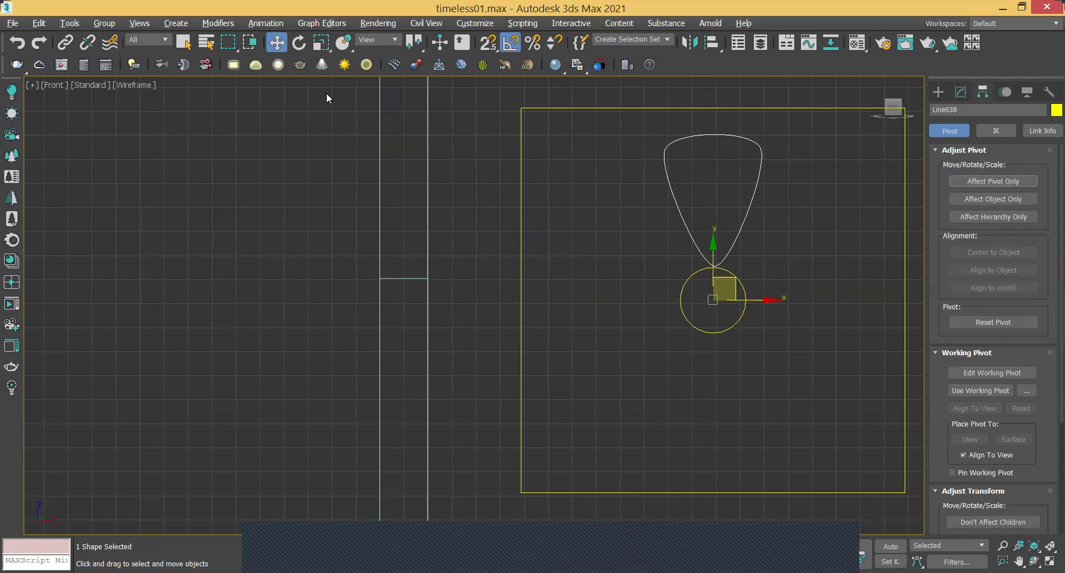
- Try rotating the petal about its new pivot at the circle's center and undo the rotation
key(e)
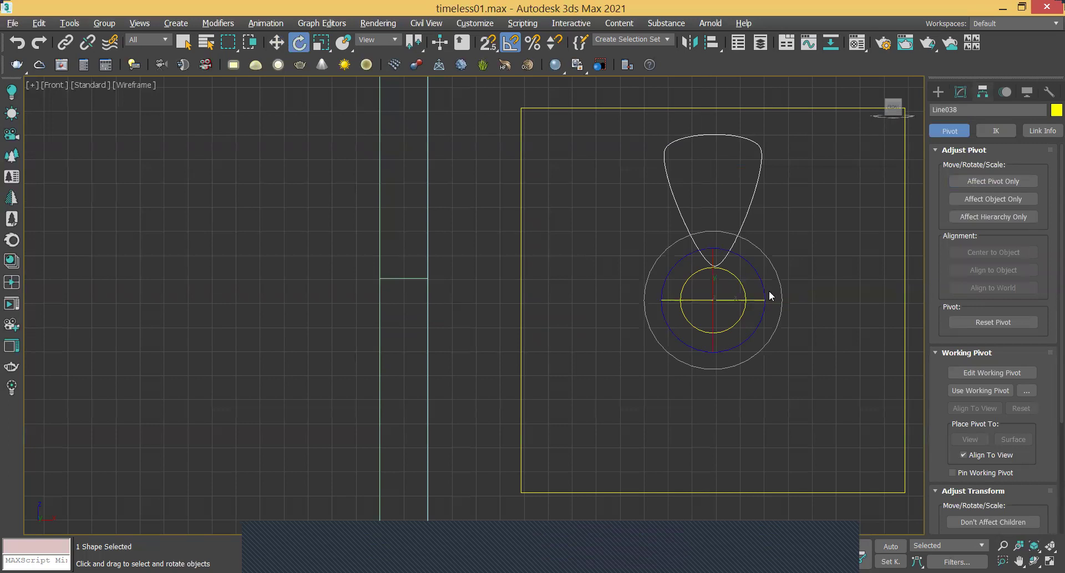
drag(766, 284, 661, 248)
click(17, 42)
click(277, 43)
mouse_move(664, 314)
middle_down()
mouse_move(684, 335)
mouse_move(697, 321)
mouse_move(678, 315)
middle_up()
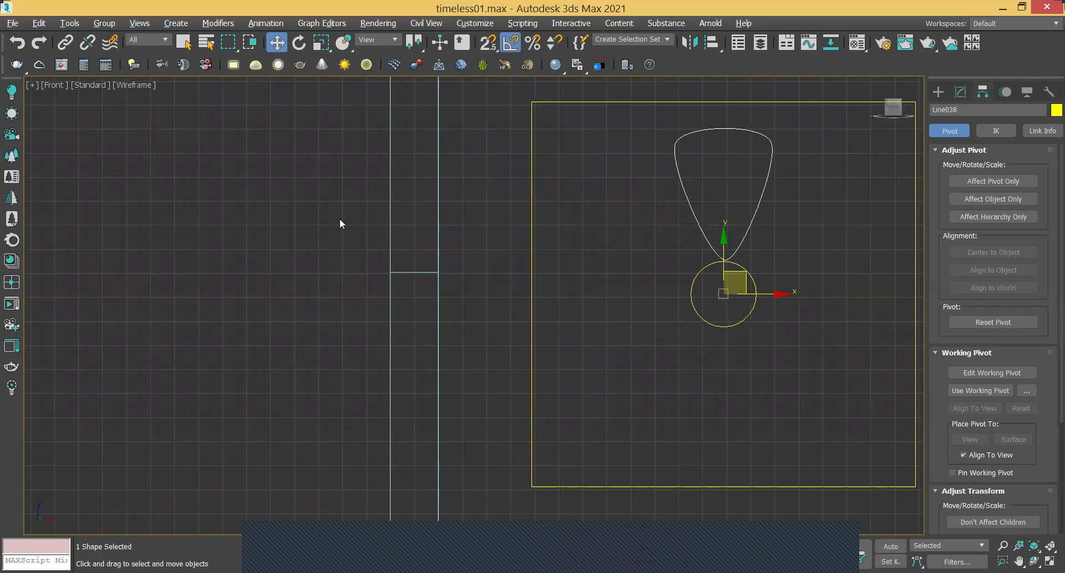
- Preview a 1D array of 6 petal instances around the new pivot with a total Z rotation of 360 degrees
click(81, 20)
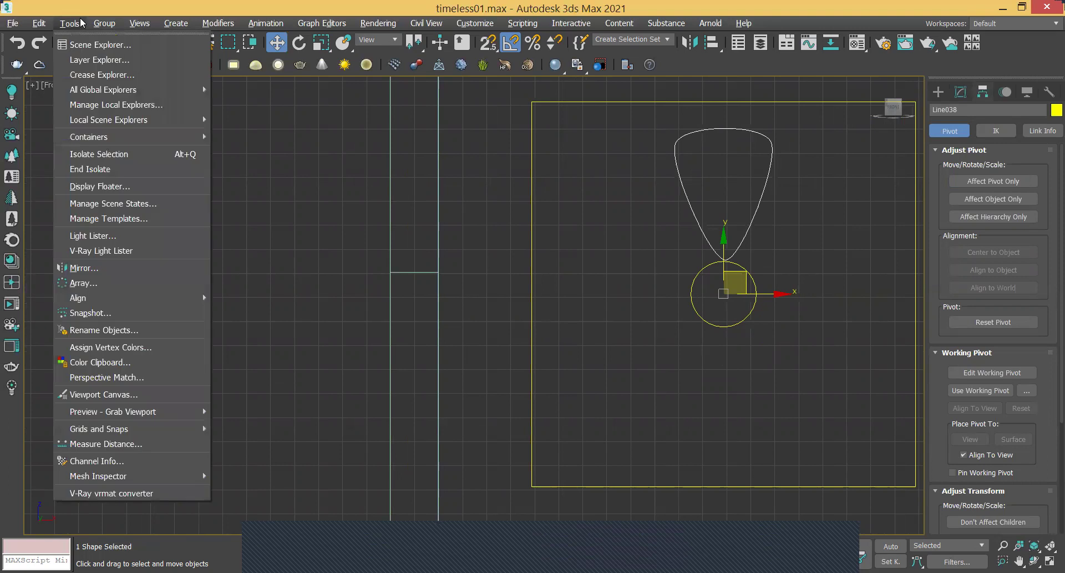
click(104, 281)
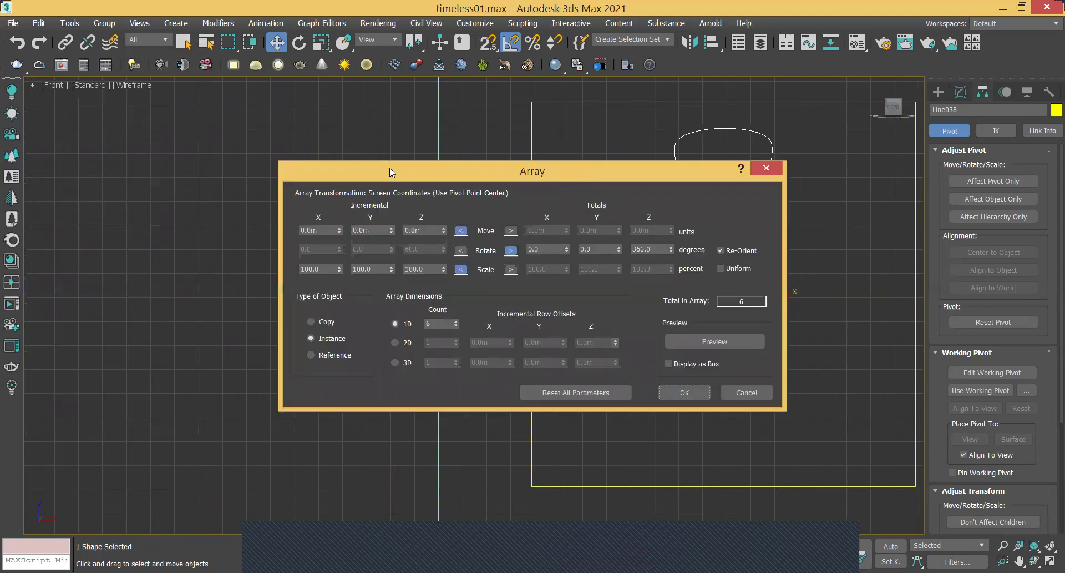
drag(389, 168, 216, 162)
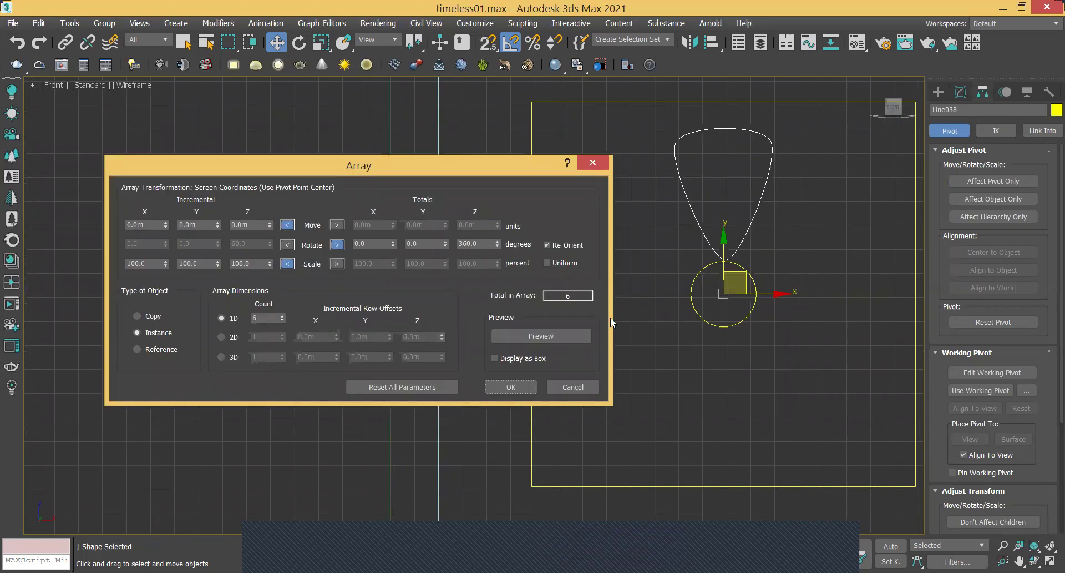
click(538, 337)
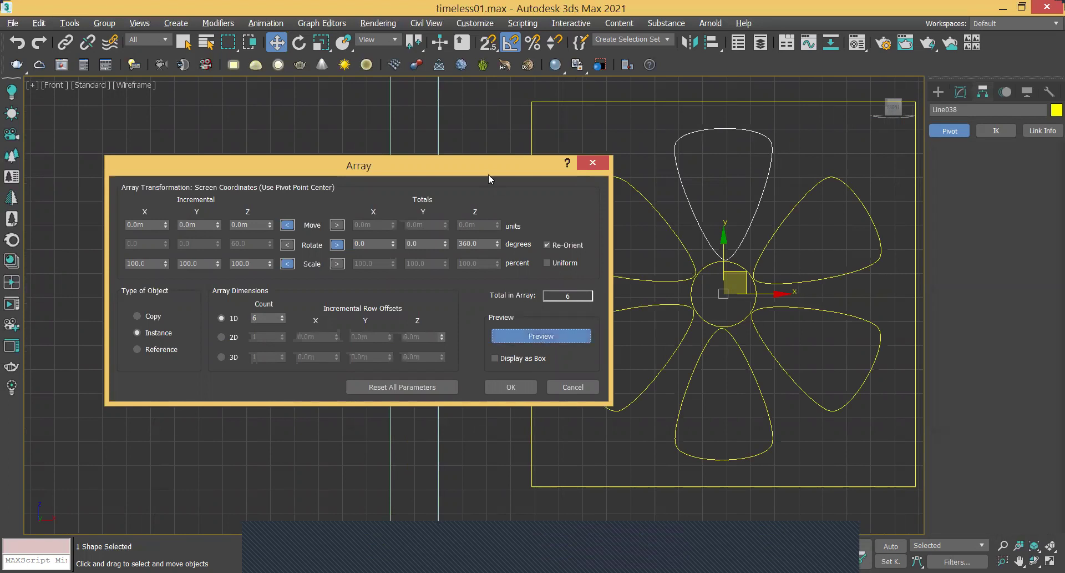
drag(485, 168, 418, 142)
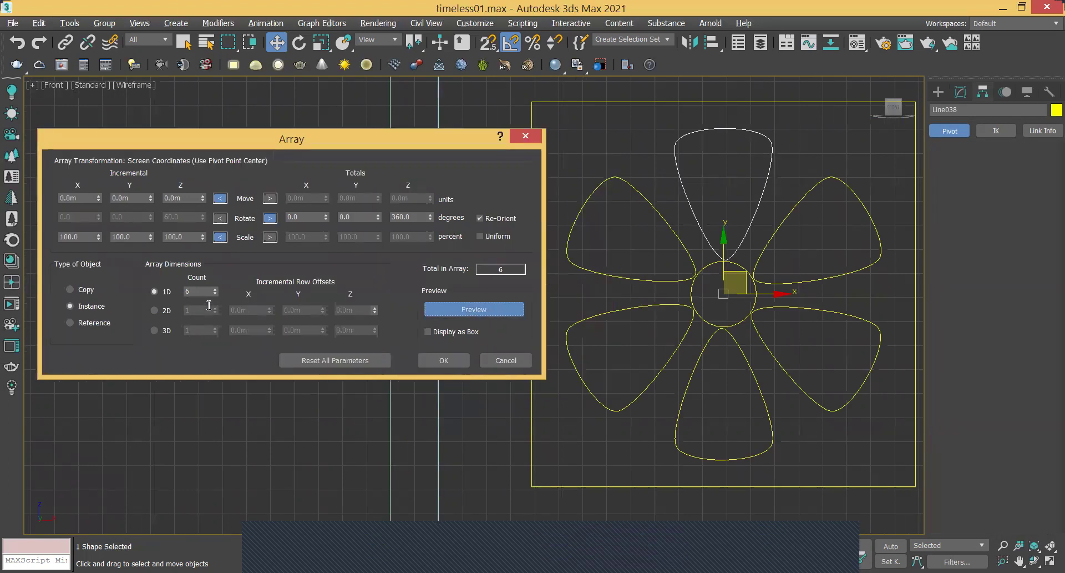
- Compare array counts of 7 and 5 in the preview, set the count to 6 and create the petal array
click(215, 288)
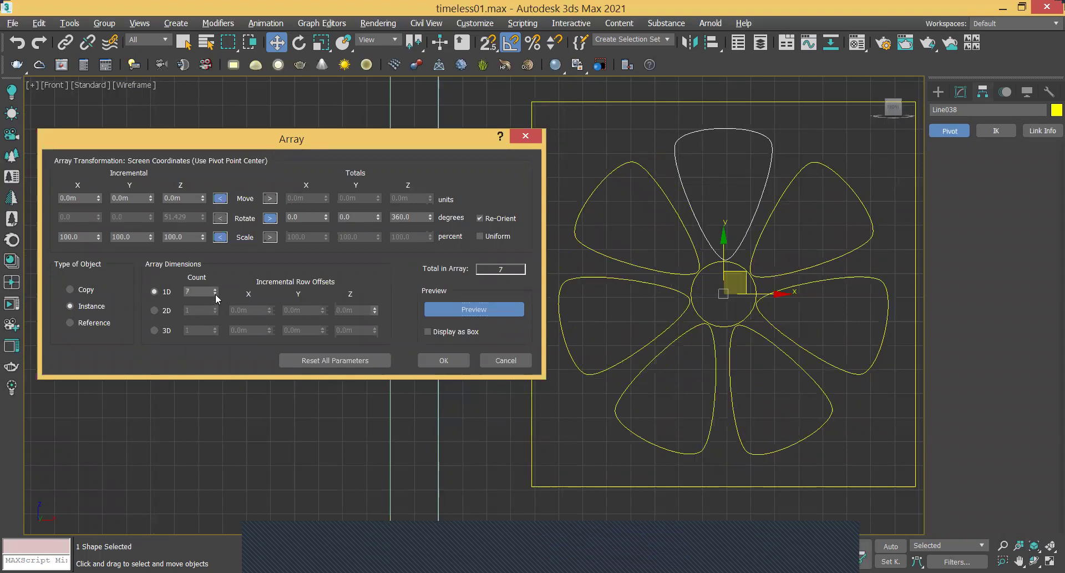
click(216, 294)
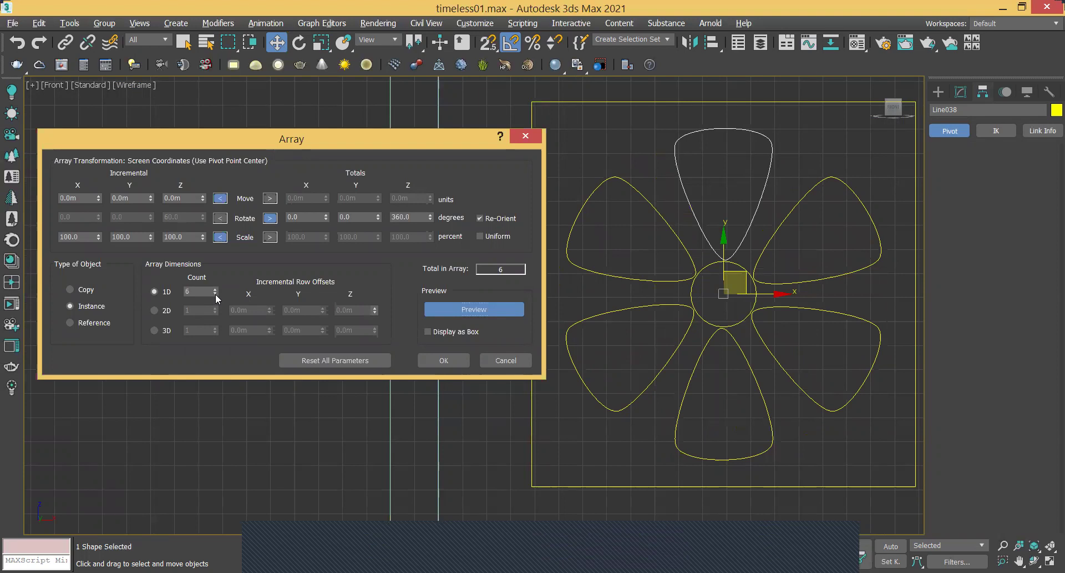
click(216, 294)
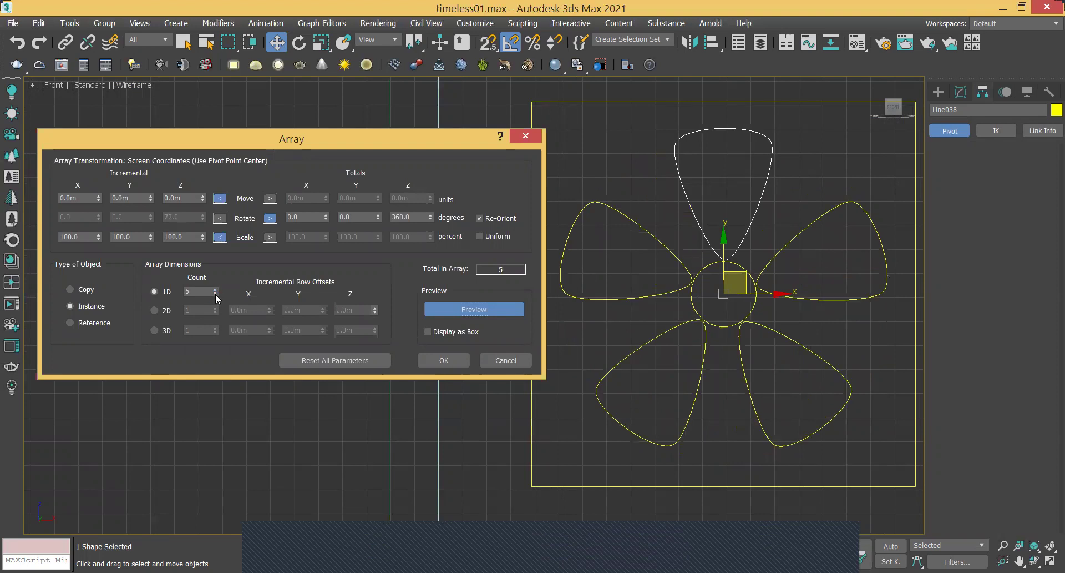
click(215, 289)
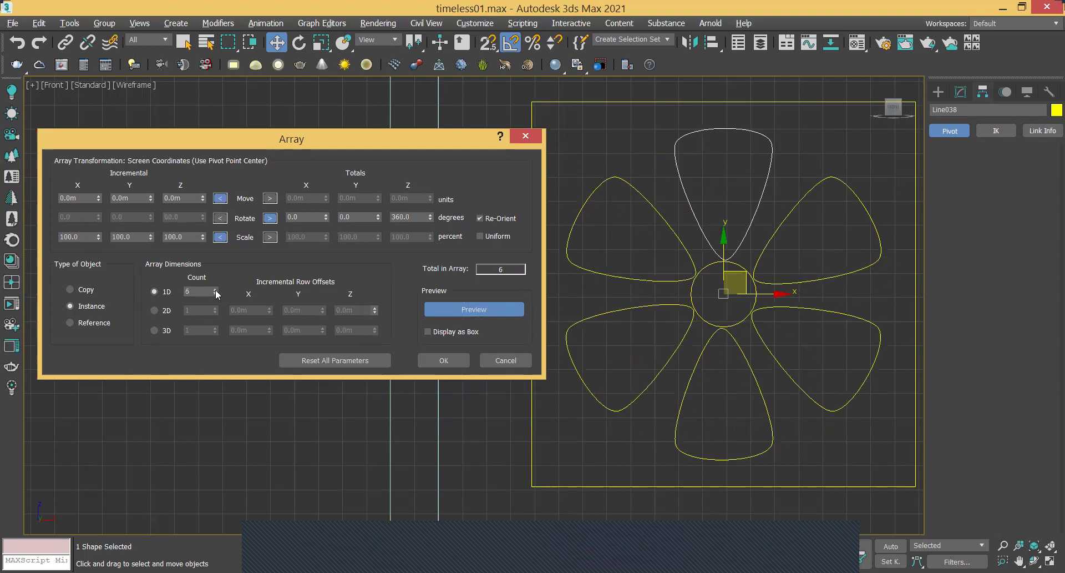
click(444, 360)
- Examine the arrayed petals around the circle, selecting the upper and lower petals one after another
middle_drag(735, 315, 474, 178)
scroll(475, 190, up, 2)
middle_drag(488, 240, 494, 250)
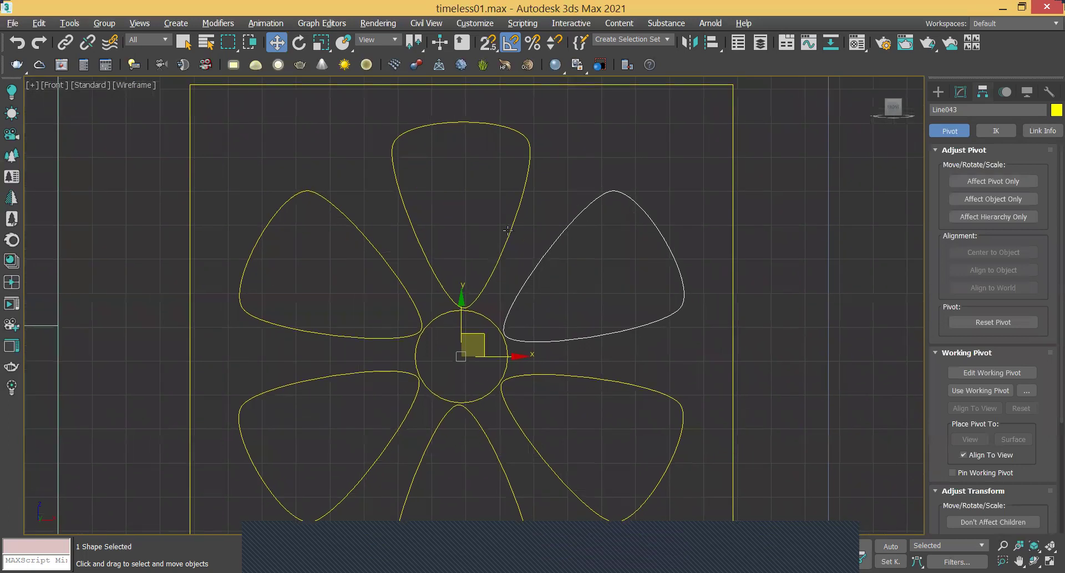
click(522, 195)
middle_drag(514, 302, 513, 192)
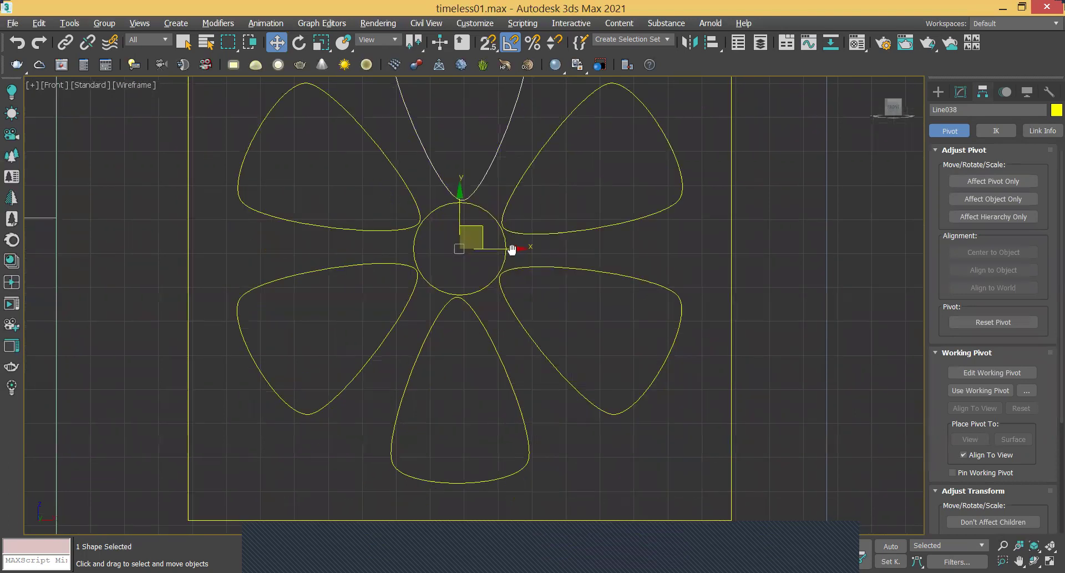
click(511, 395)
middle_drag(497, 231, 504, 308)
click(502, 233)
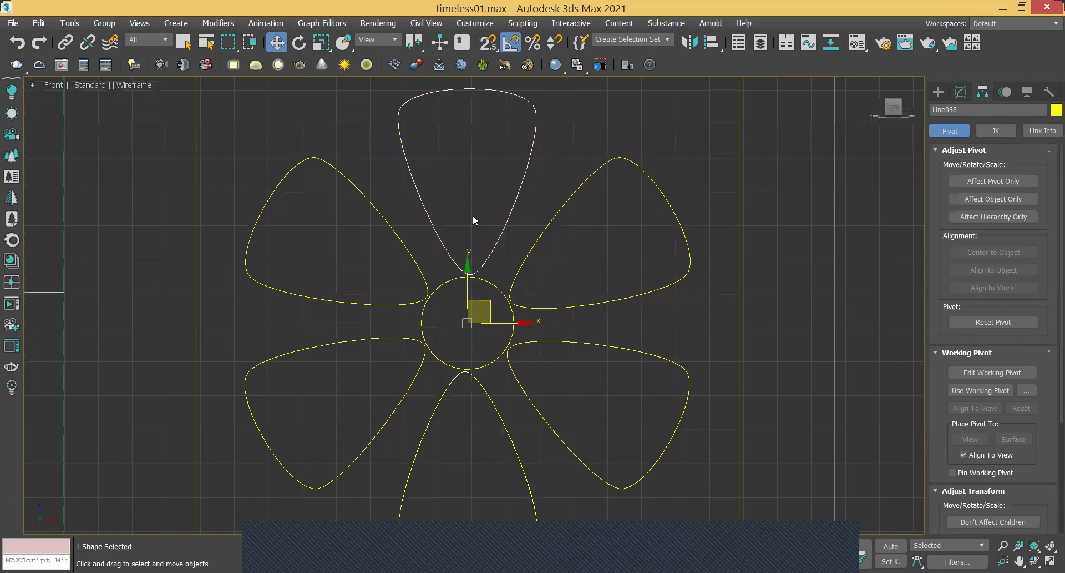
middle_drag(474, 230, 479, 271)
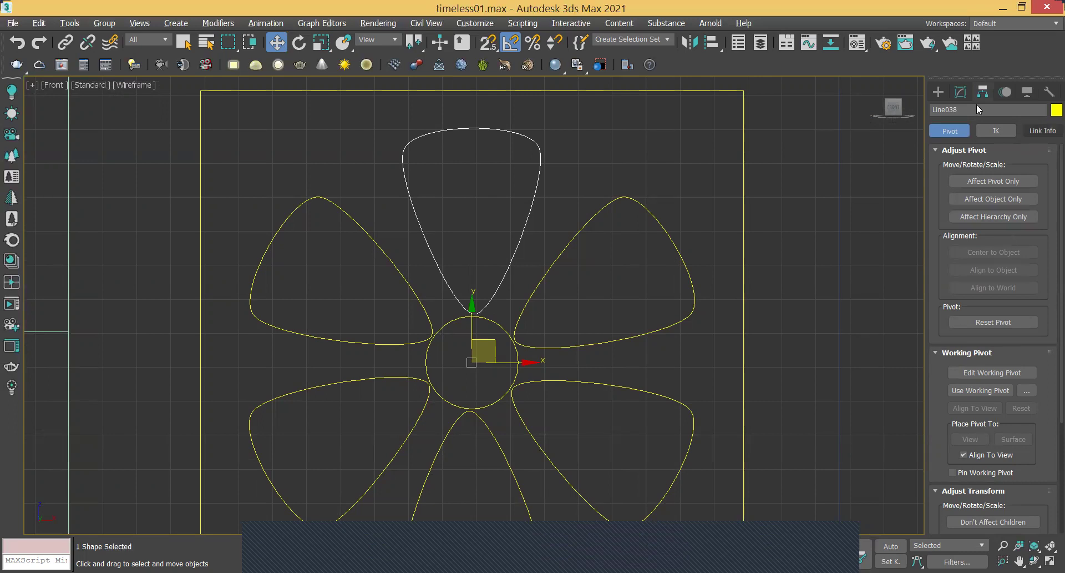
- Shorten the instanced petals by moving the top petal's two upper corner vertices down toward the center circle
click(960, 92)
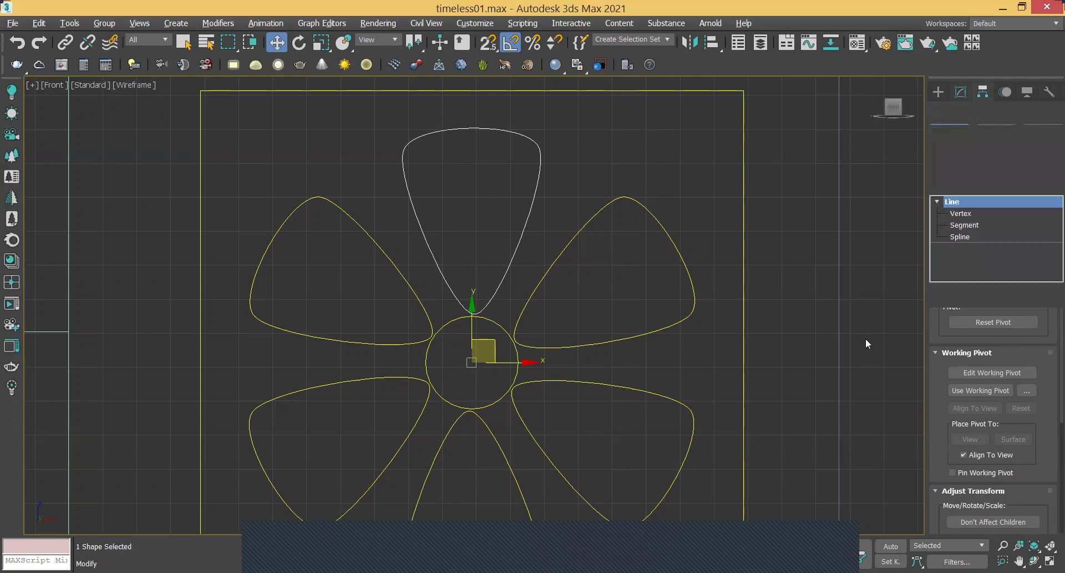
click(965, 214)
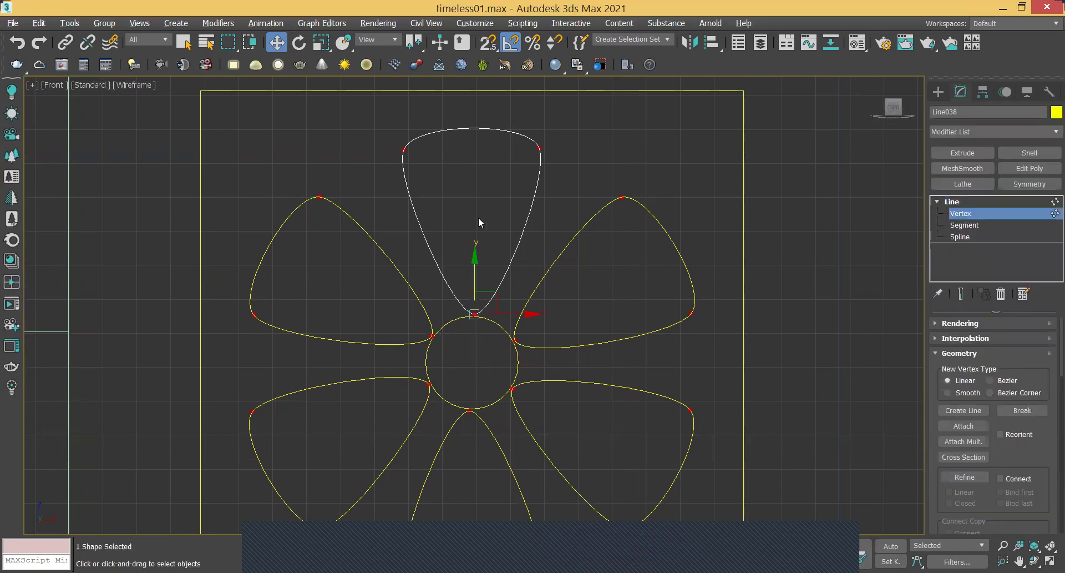
middle_drag(485, 166, 485, 185)
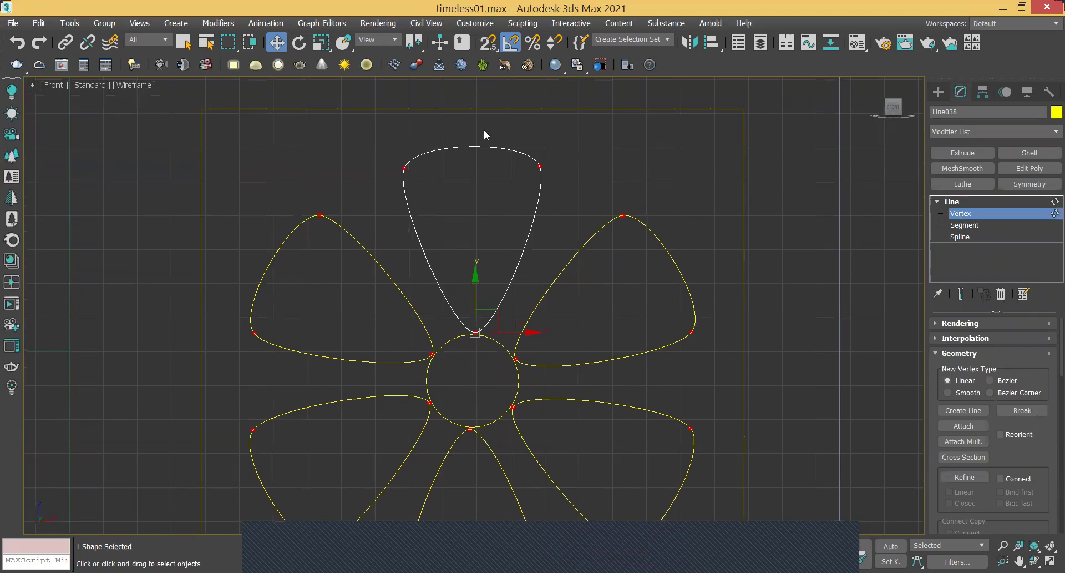
drag(559, 195, 560, 195)
click(539, 166)
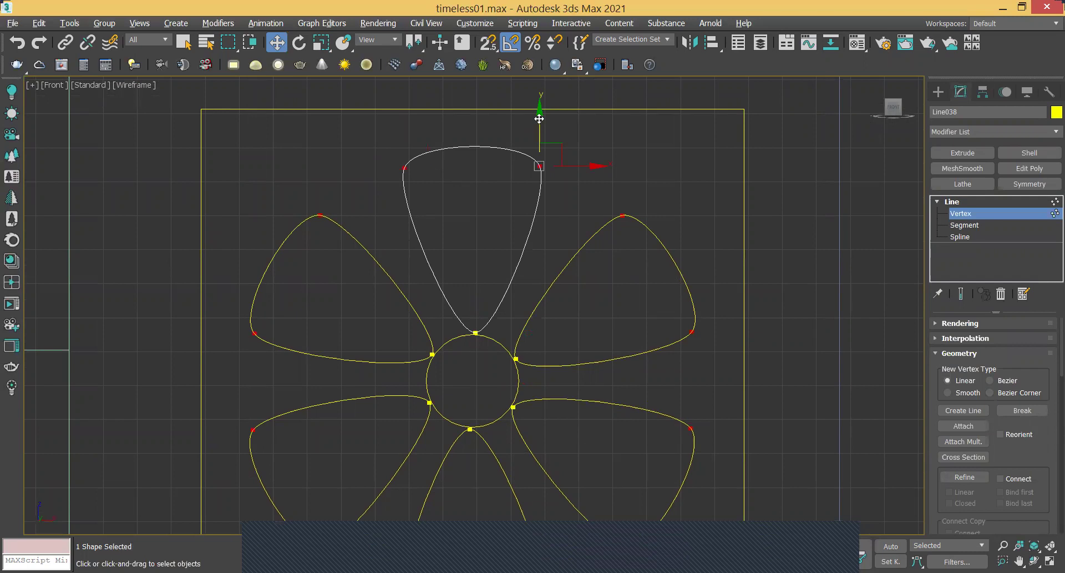
drag(539, 119, 546, 165)
scroll(532, 232, up, 2)
middle_drag(516, 200, 516, 197)
click(611, 228)
middle_drag(465, 270, 466, 191)
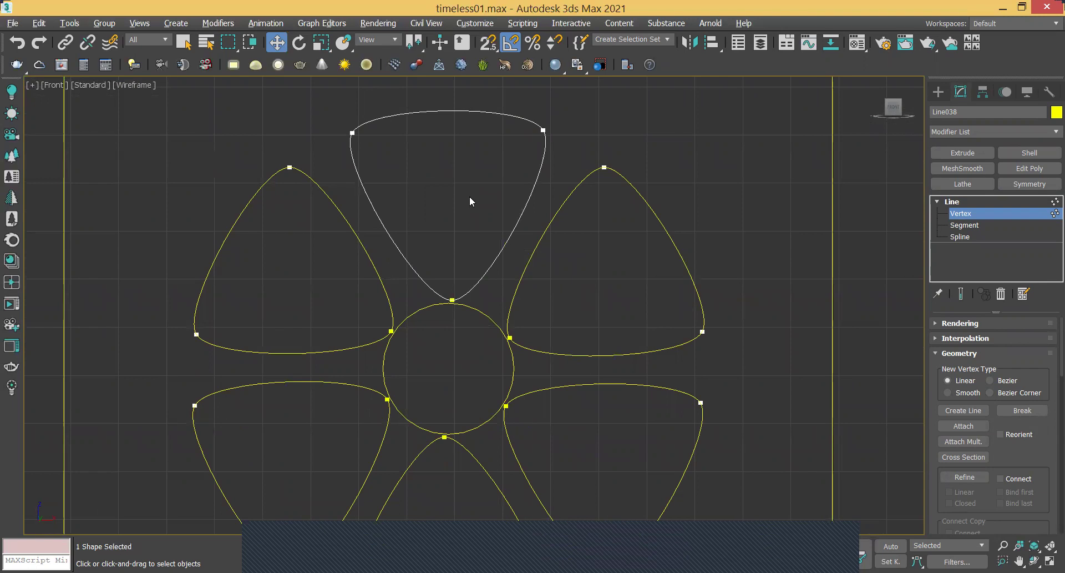
scroll(470, 195, down, 3)
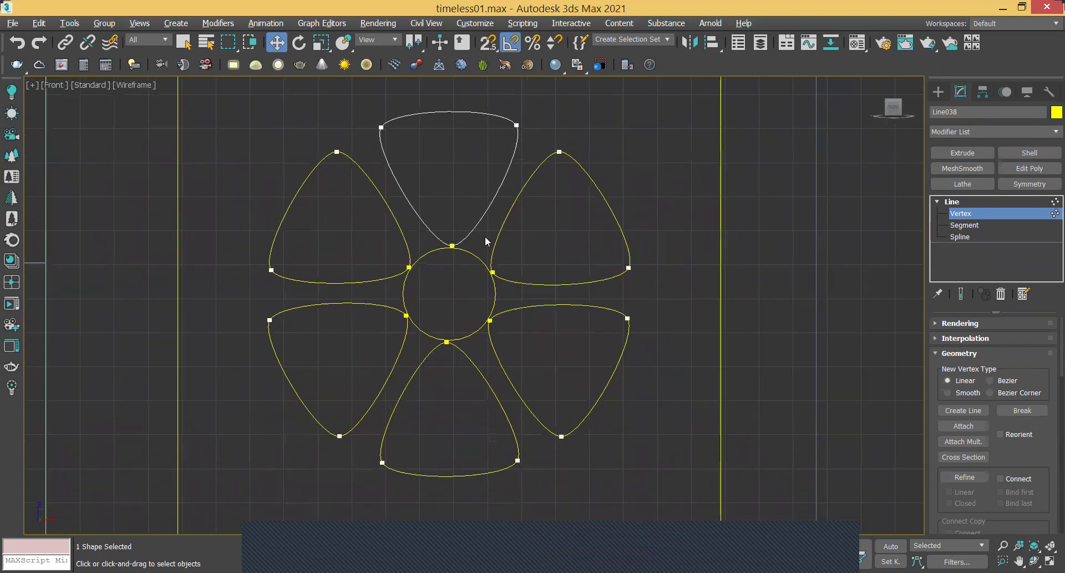
click(965, 213)
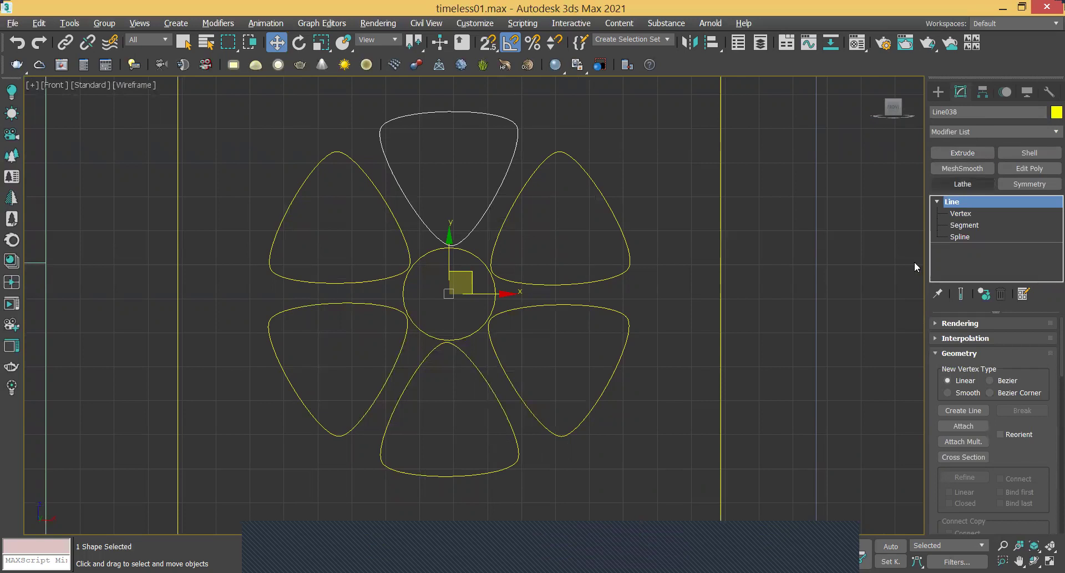
- Extrude the petal spline by 0.02 m and display the orbited view with Default Shading
click(978, 155)
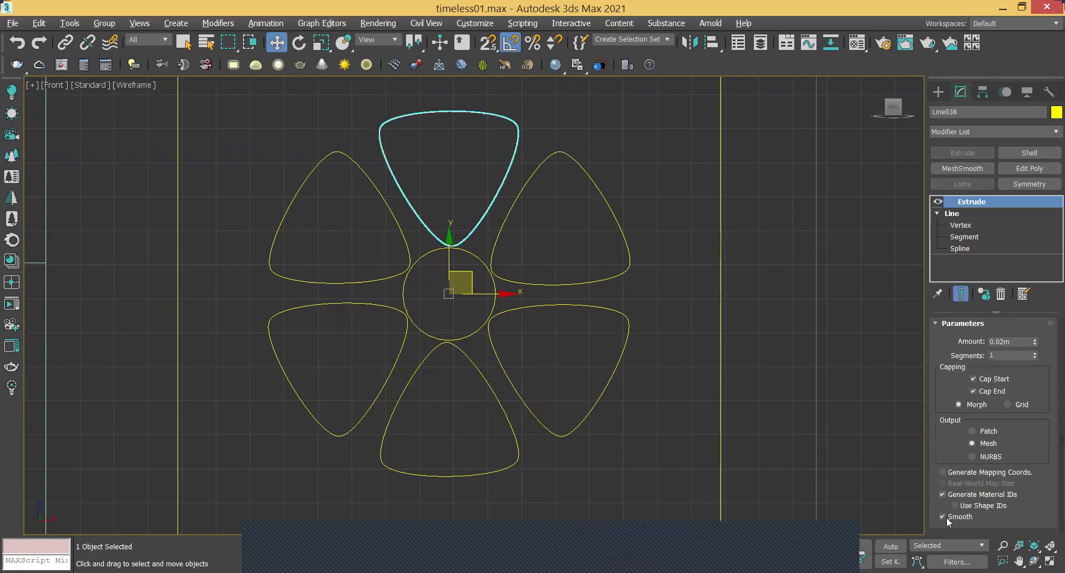
alt+middle_drag(523, 290, 505, 331)
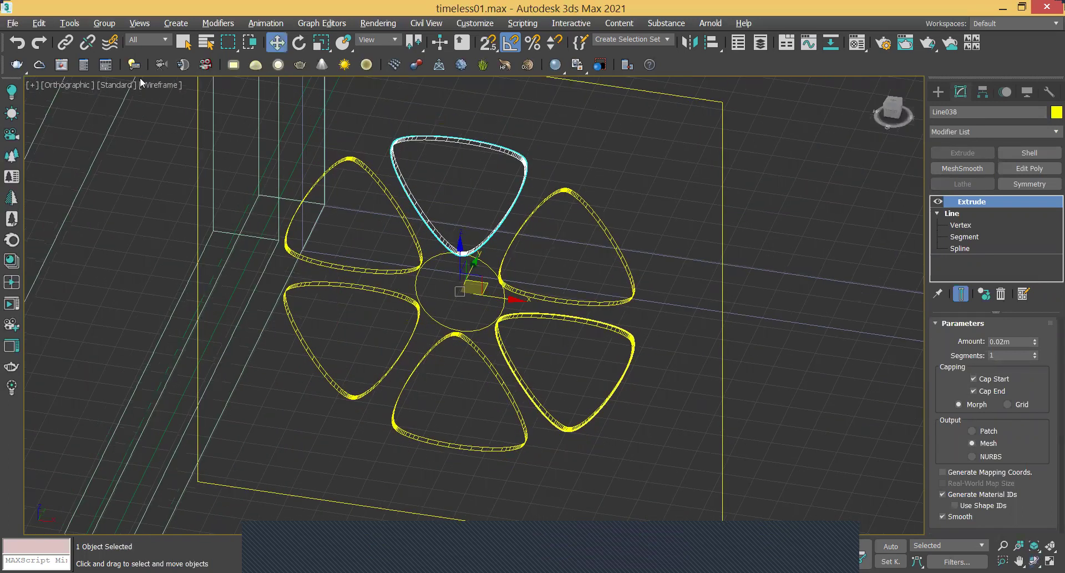
click(147, 85)
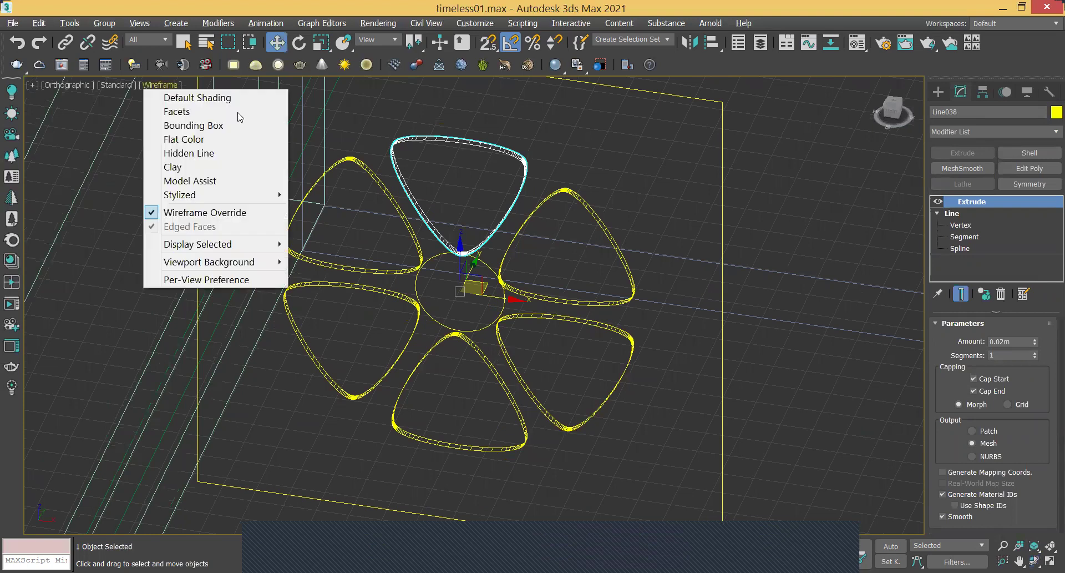
click(197, 98)
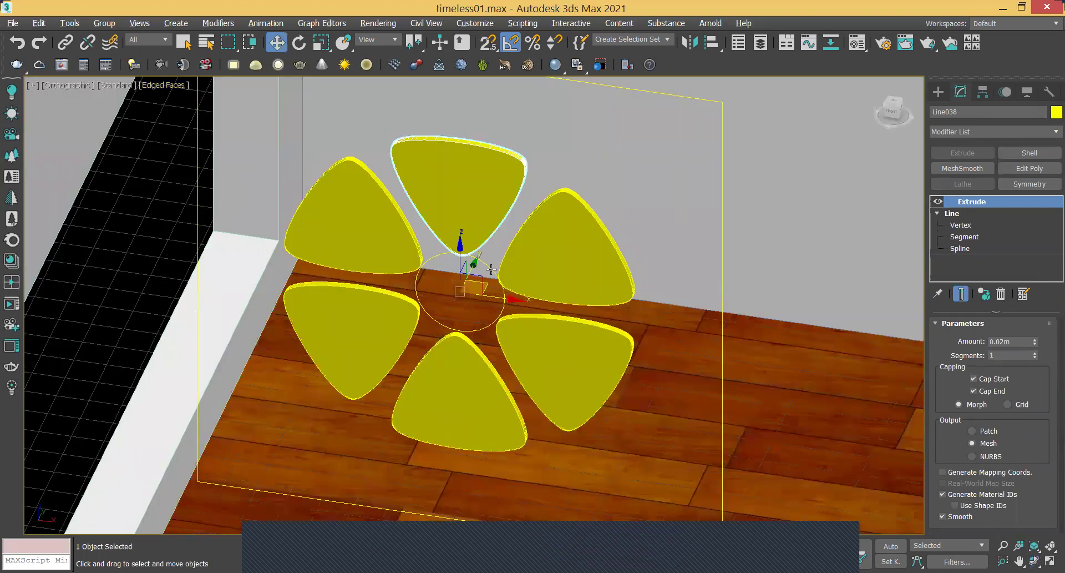
- Set the center circle's radius to 0.1 m and extrude it by 0.02 m
click(570, 354)
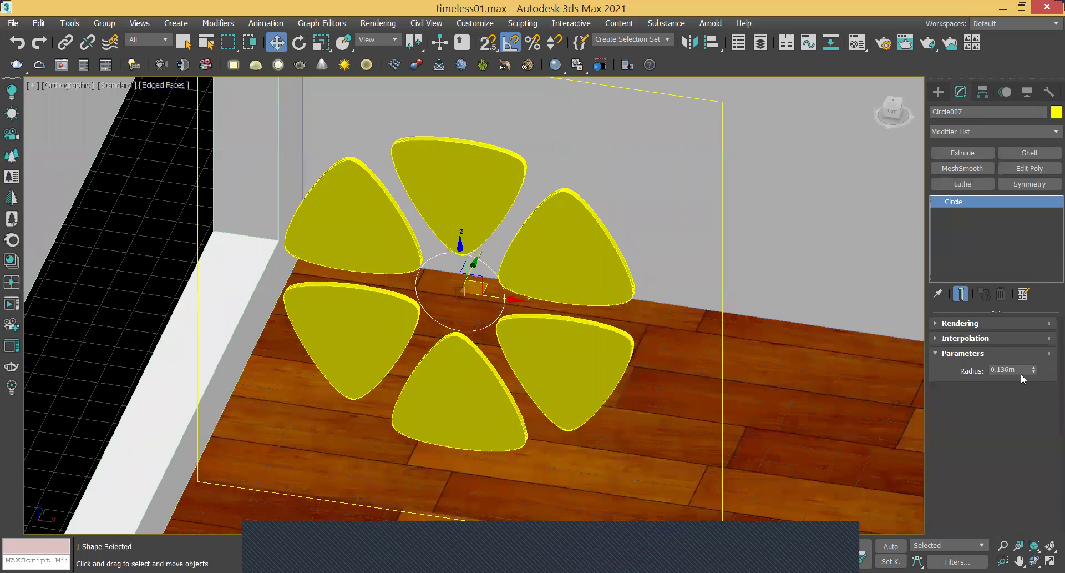
drag(1020, 370, 909, 362)
text(0.1)
key(Return)
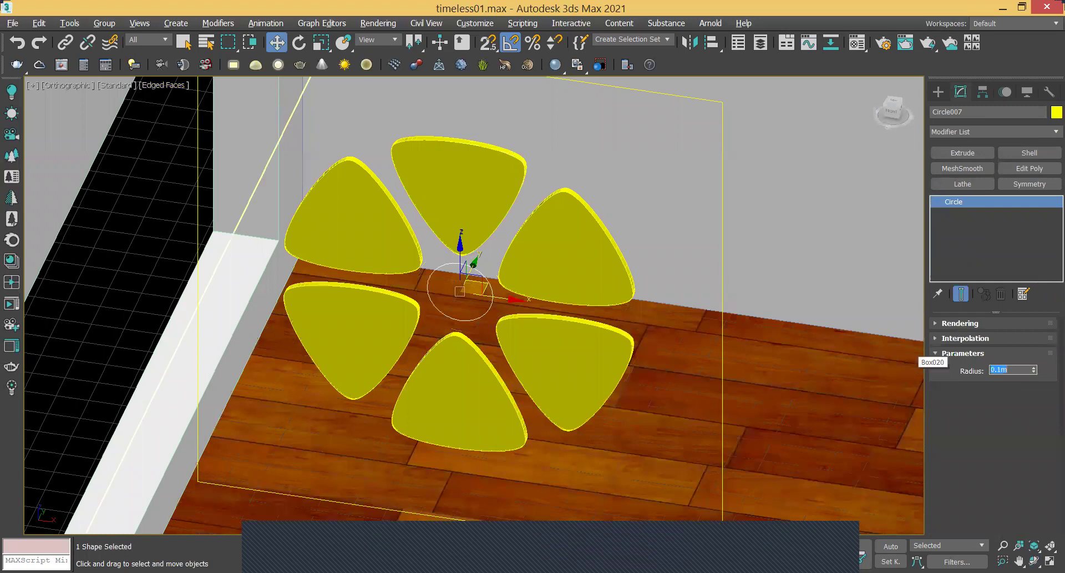
click(972, 154)
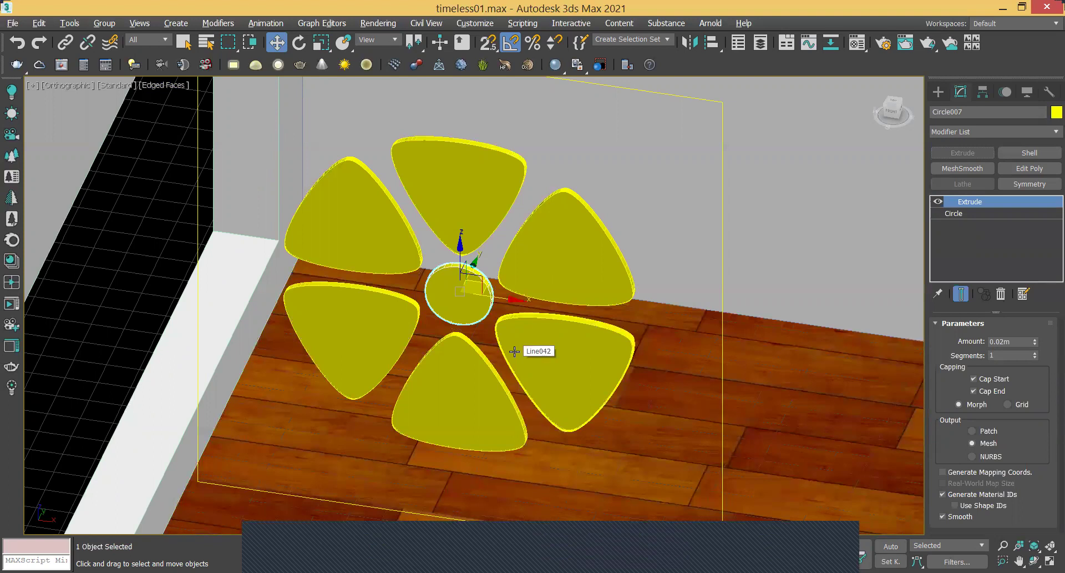
middle_drag(514, 351, 504, 333)
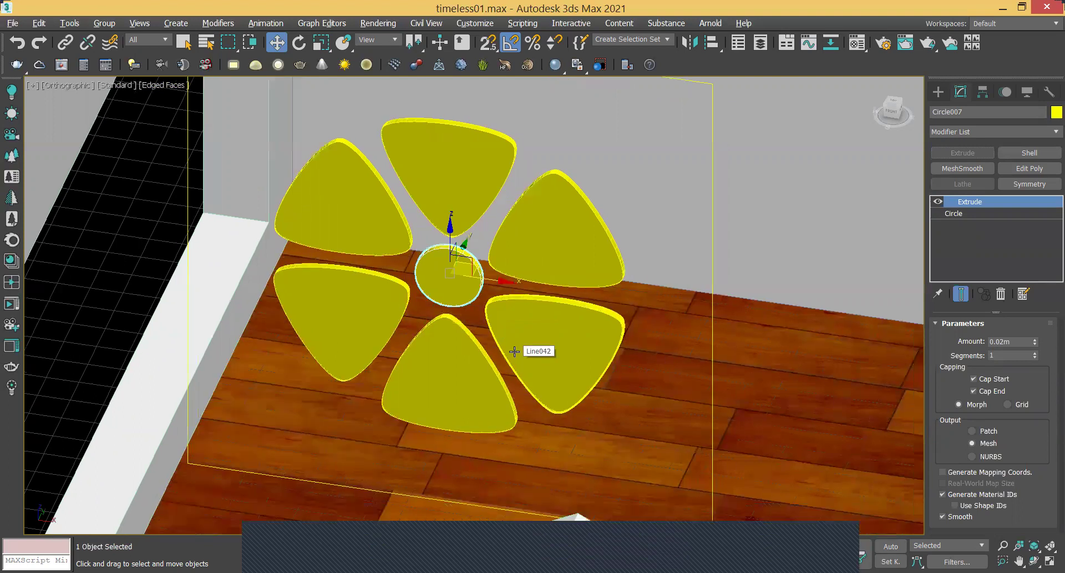
- Show the front view in wireframe and open the top petal's base line for vertex editing beneath its Extrude modifier
key(f)
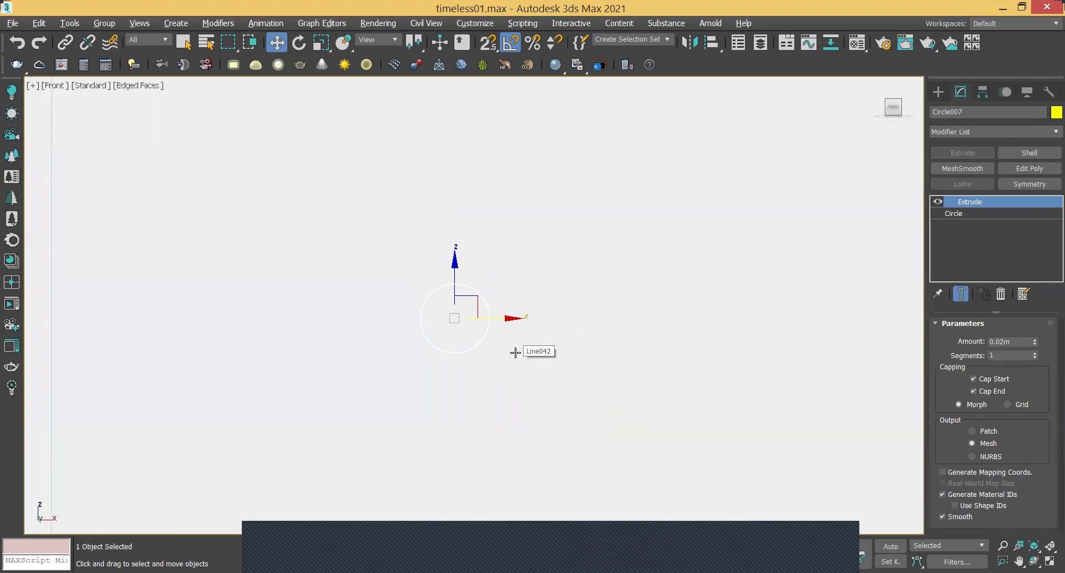
key(F3)
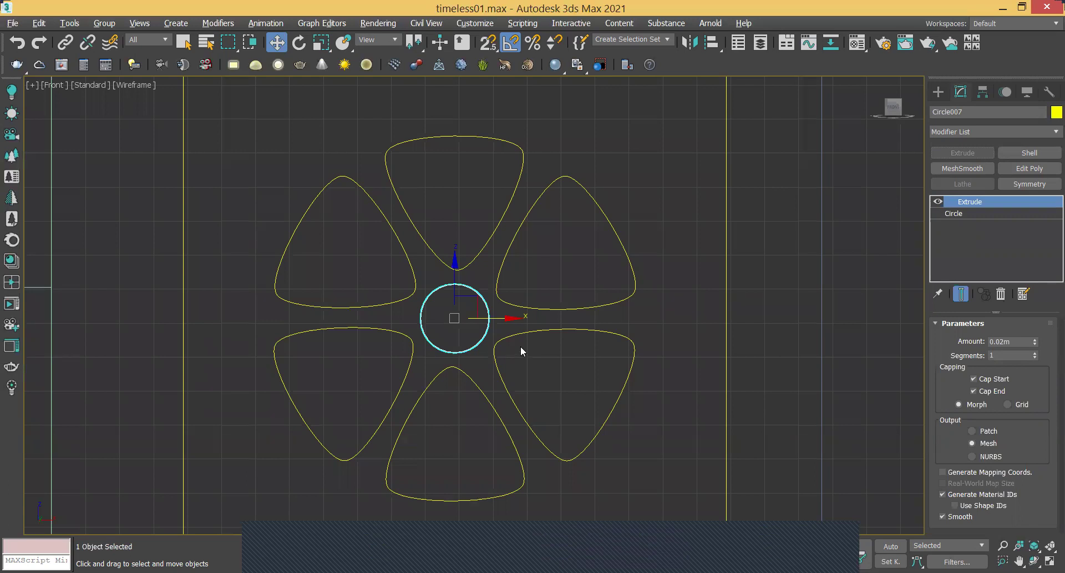
click(628, 316)
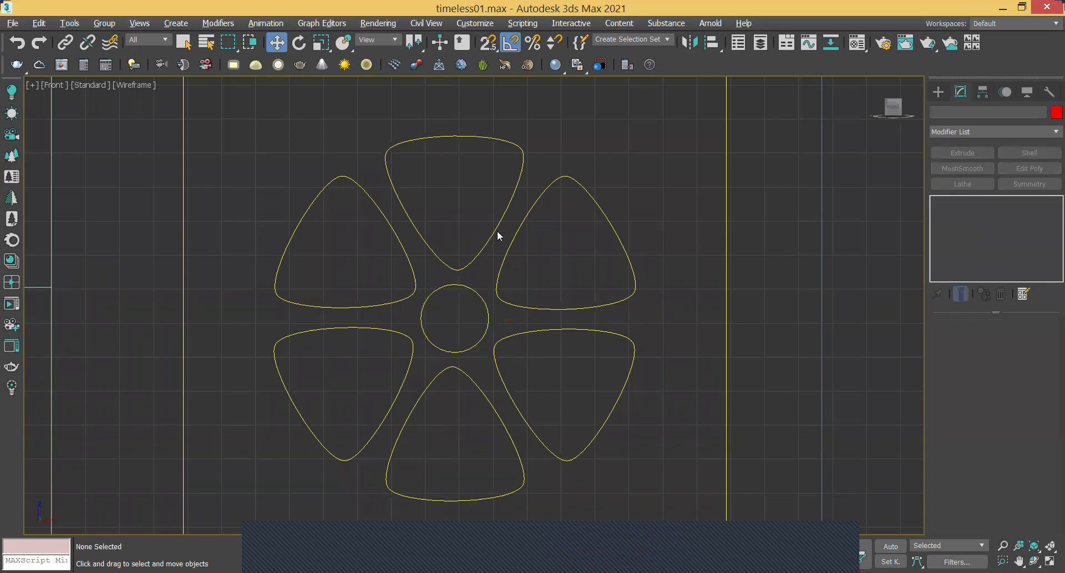
click(497, 232)
scroll(477, 211, up, 3)
middle_drag(478, 248, 488, 277)
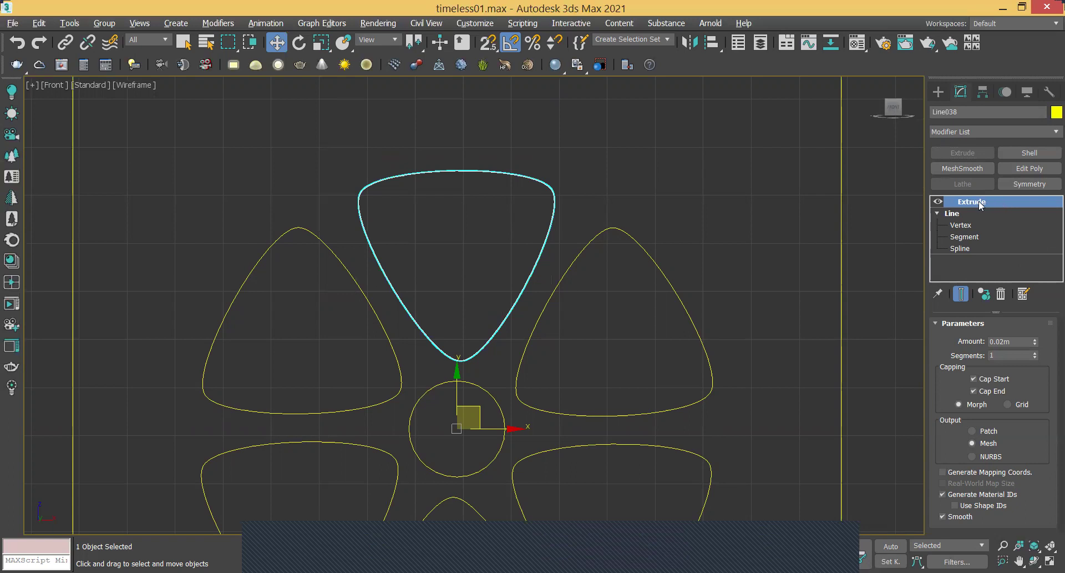
click(953, 214)
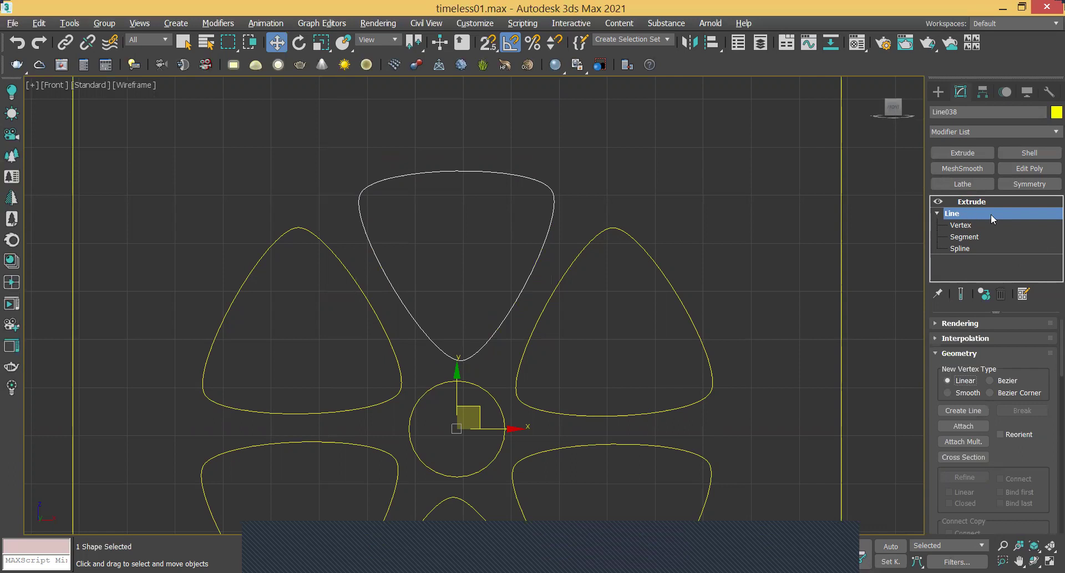
click(973, 224)
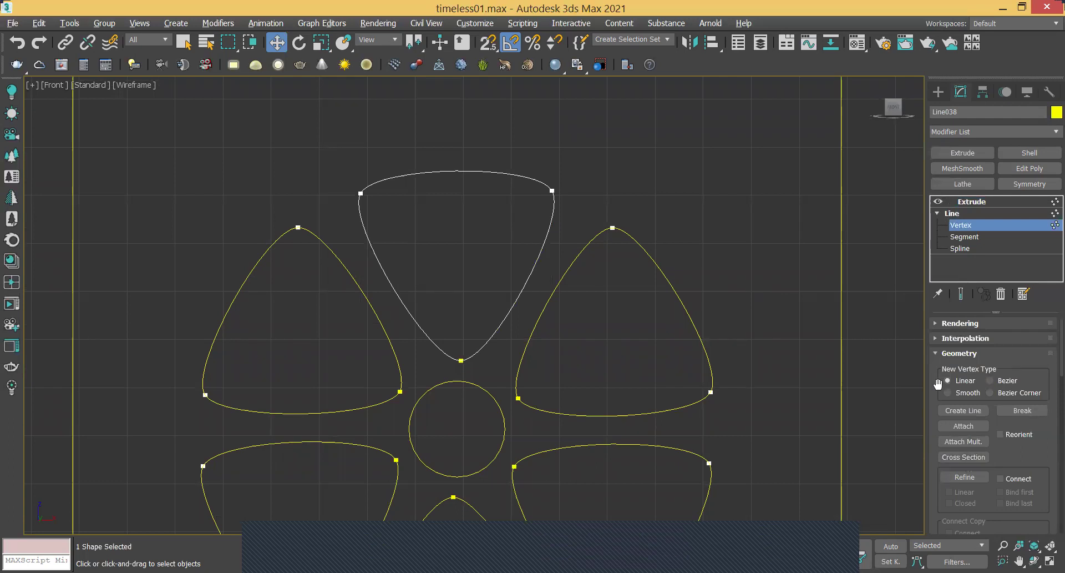
- Refine the top petal with new vertices at its upper edge's middle, on both sides near the lower tip, and midway along both sides
click(965, 477)
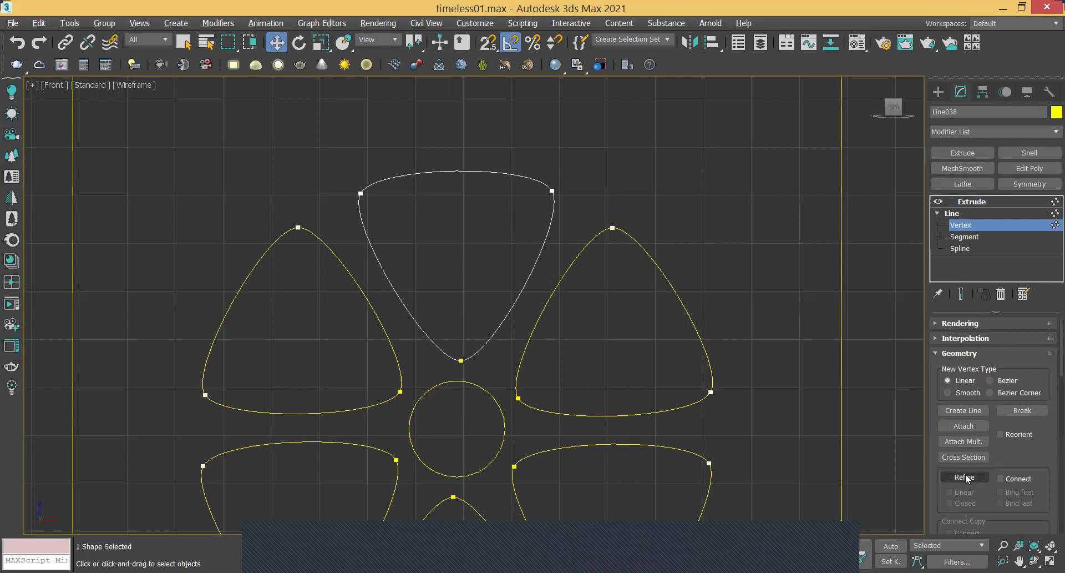
click(462, 171)
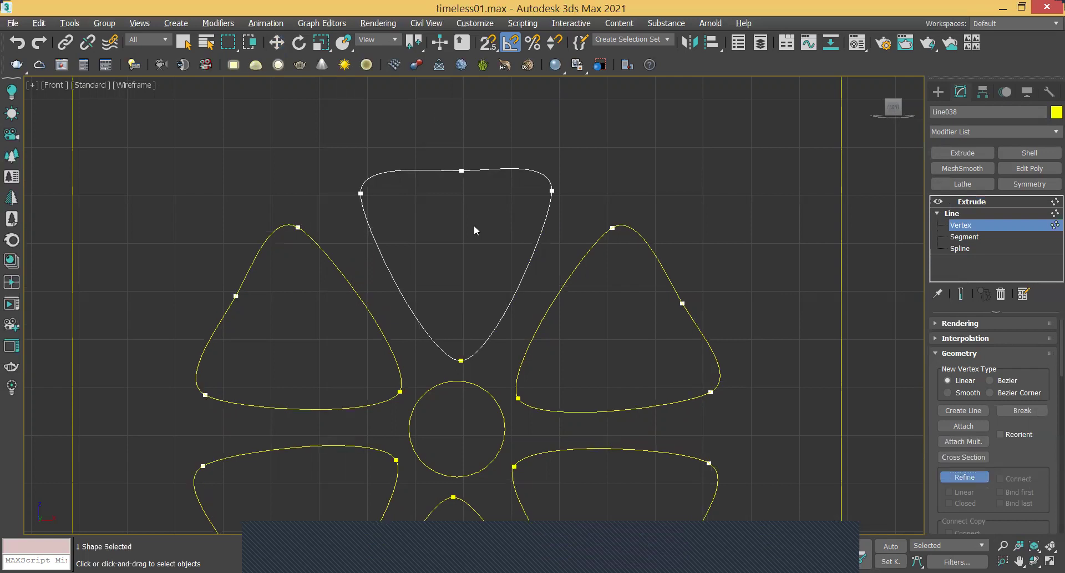
middle_drag(475, 283, 481, 278)
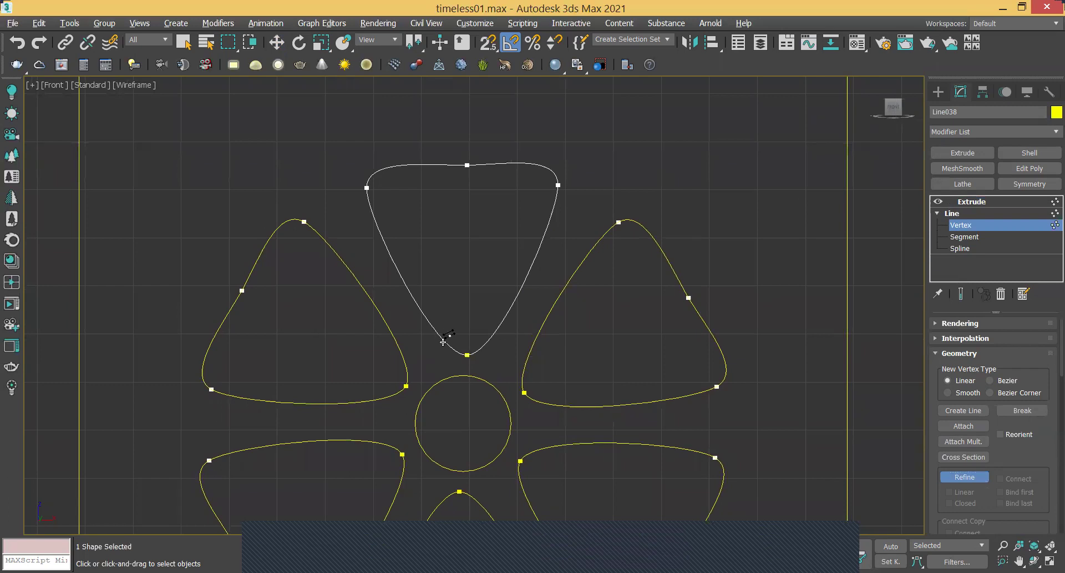
click(444, 341)
click(486, 327)
middle_drag(479, 272, 486, 274)
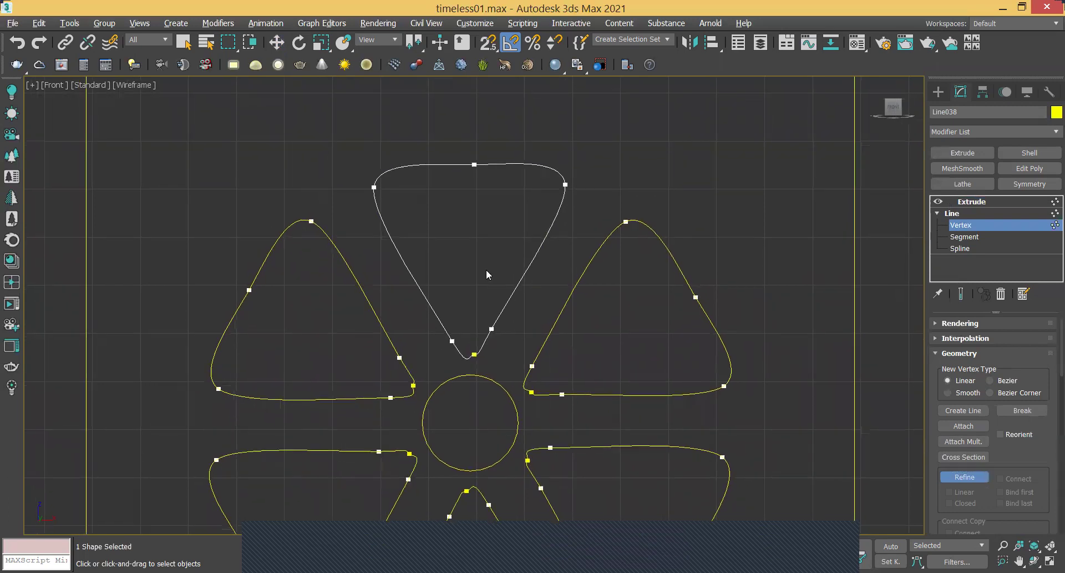
click(531, 269)
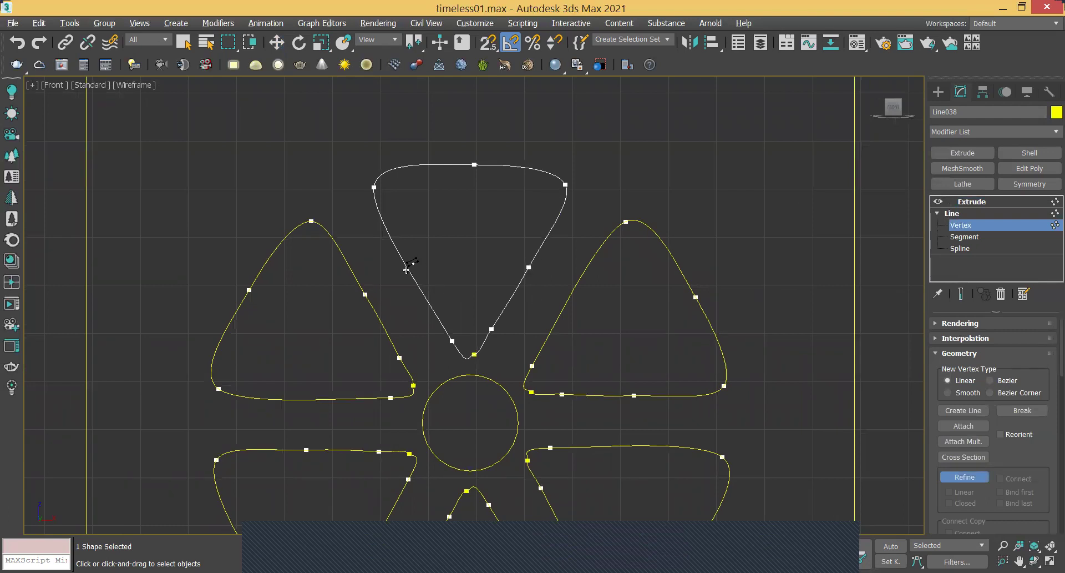
click(407, 270)
middle_drag(511, 283, 511, 295)
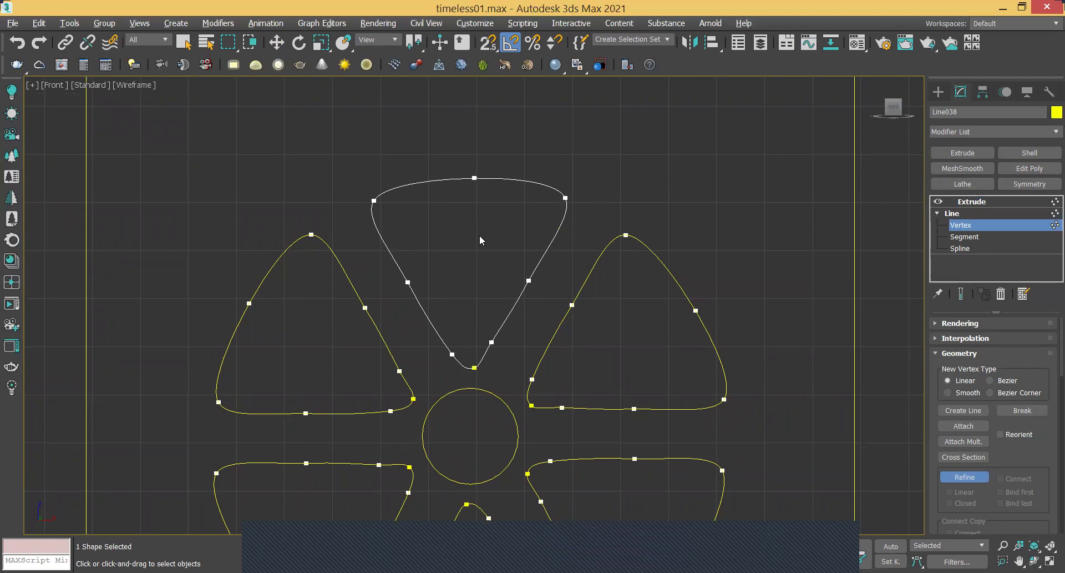
click(965, 478)
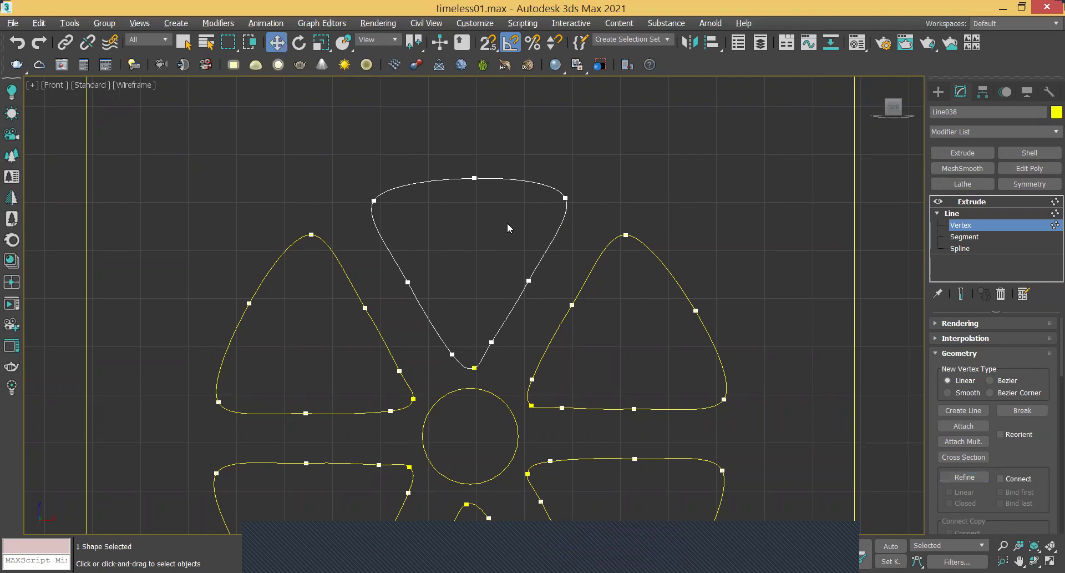
- Raise the middle vertex of the top petal's upper edge and convert it to Bezier, slightly adjusting its handle
click(474, 178)
middle_drag(494, 208, 501, 215)
drag(482, 125, 482, 112)
scroll(490, 178, up, 2)
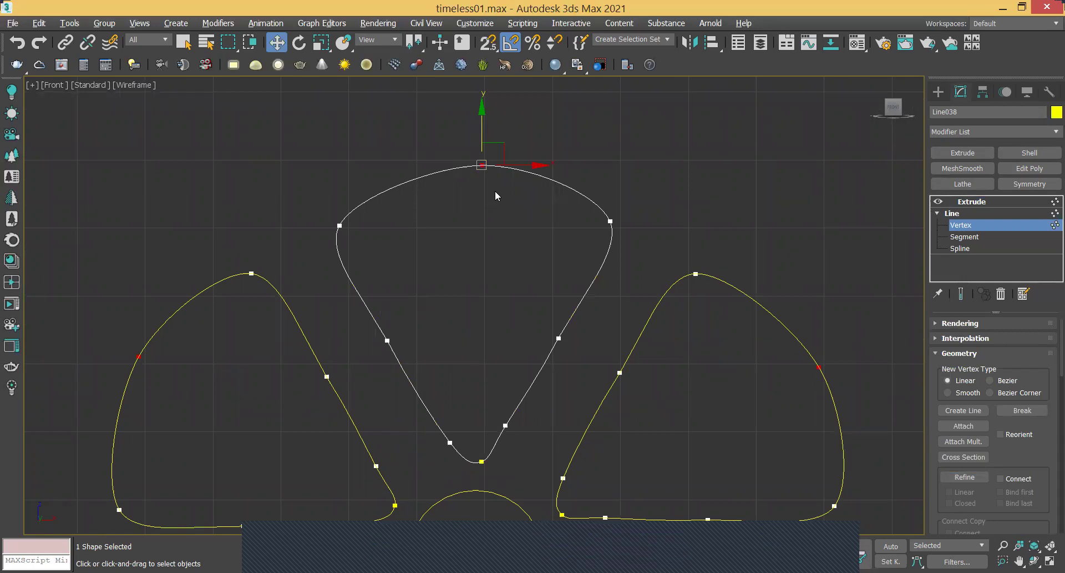
right_click(495, 191)
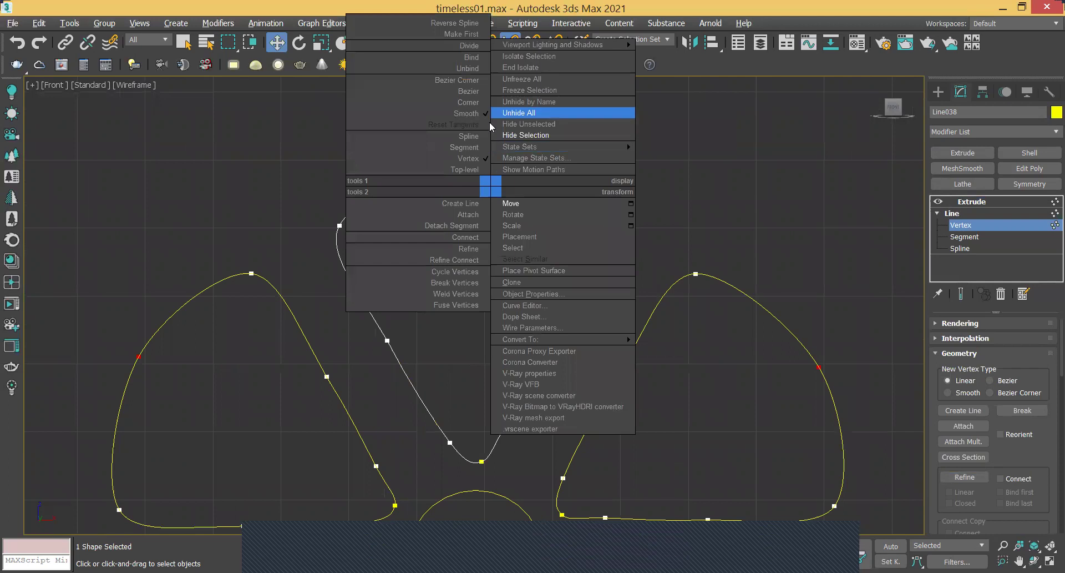
click(465, 92)
middle_drag(499, 207, 501, 216)
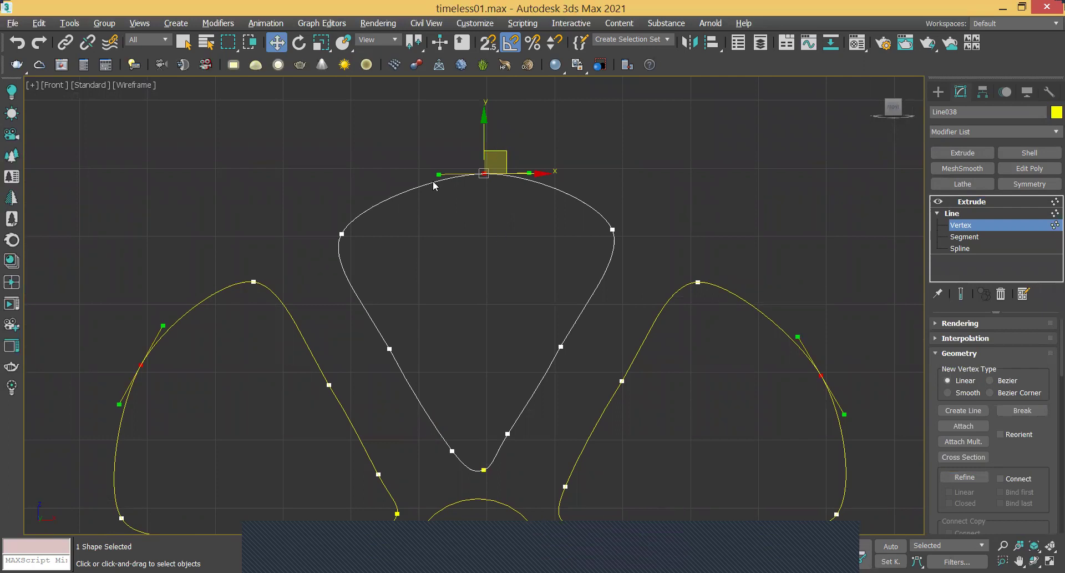
mouse_move(437, 172)
mouse_down()
mouse_move(442, 198)
mouse_move(437, 157)
mouse_move(459, 221)
mouse_move(440, 136)
mouse_move(461, 219)
mouse_move(448, 173)
mouse_move(381, 171)
mouse_move(438, 172)
mouse_up()
- Make the upper middle vertex a Bezier Corner, swing both handles downward to form a pointed tip, and raise the vertex
right_click(371, 173)
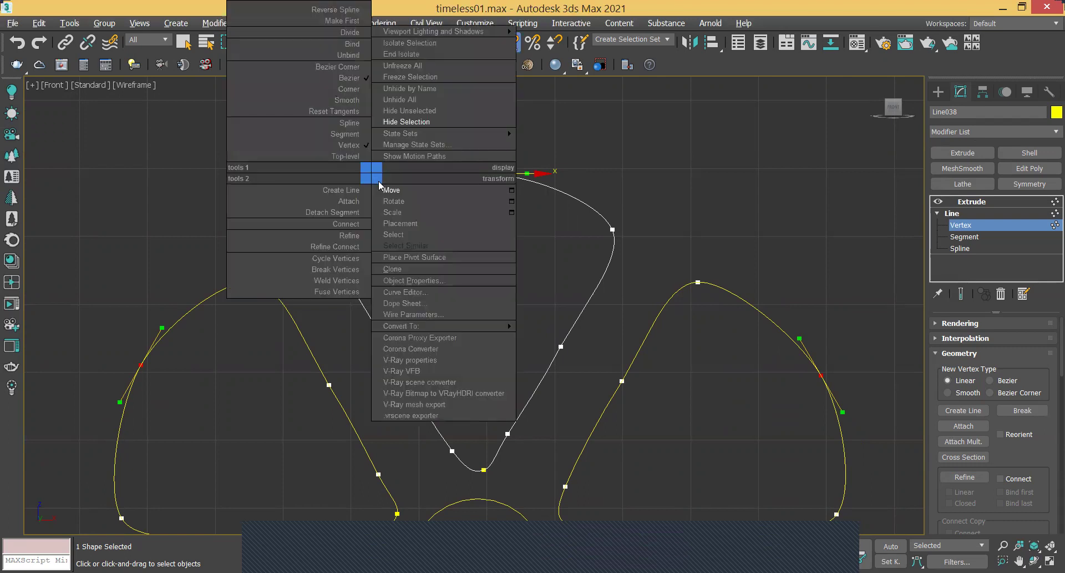
click(359, 67)
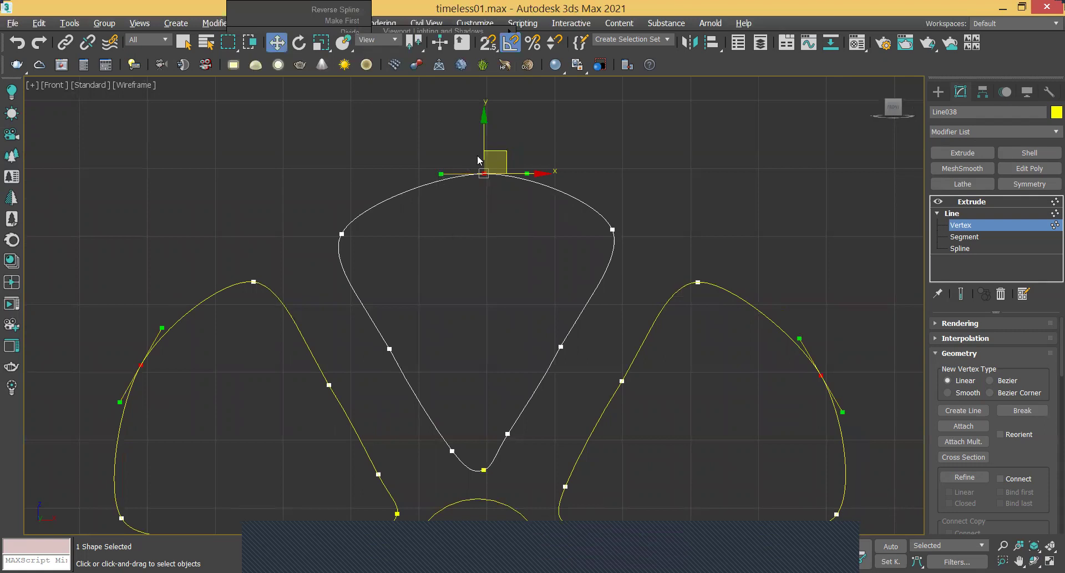
drag(440, 175, 486, 222)
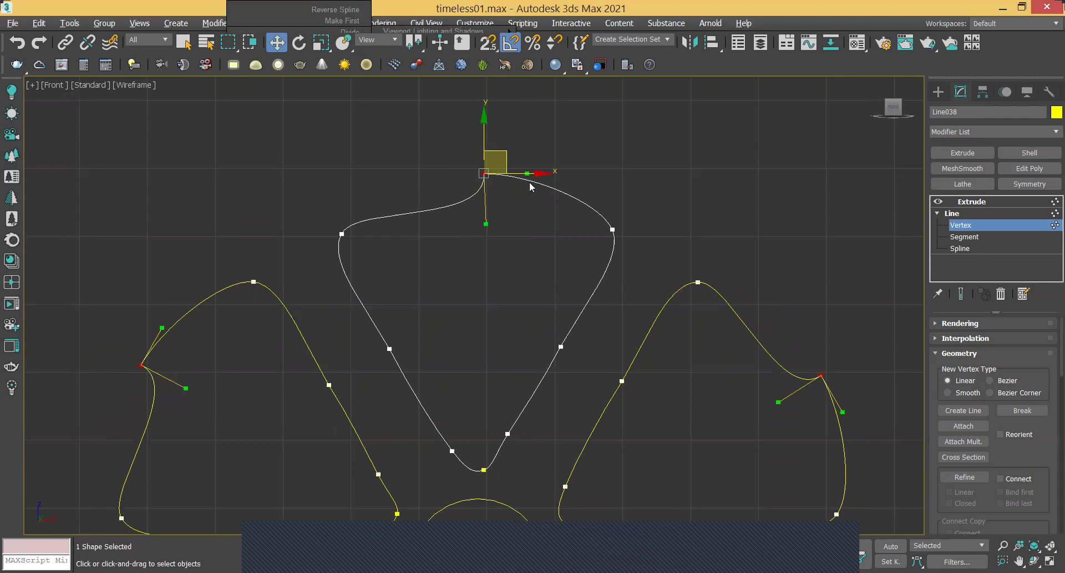
scroll(544, 173, up, 4)
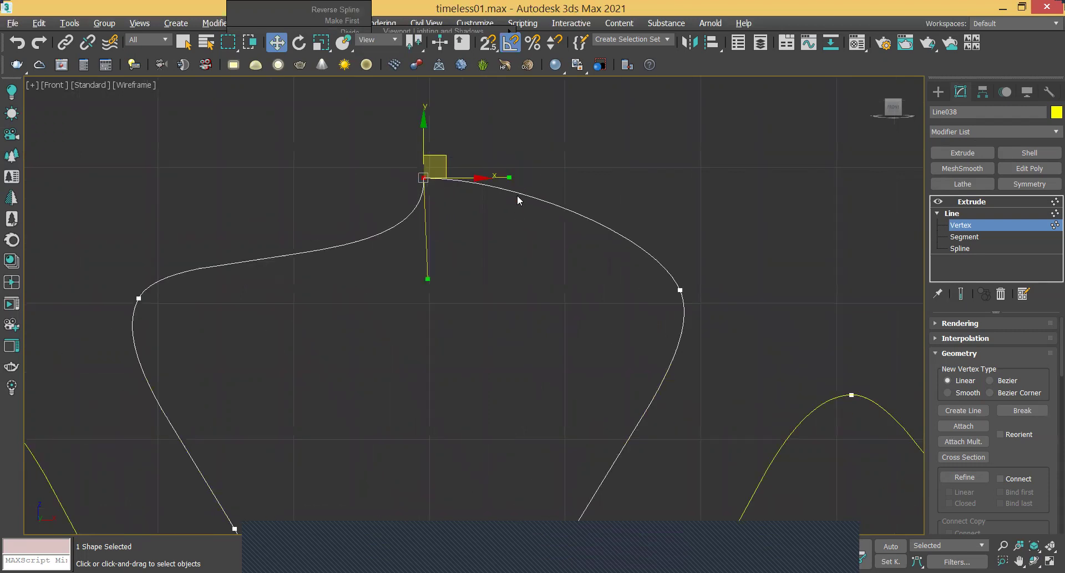
scroll(517, 195, up, 2)
drag(506, 170, 421, 321)
scroll(491, 224, down, 4)
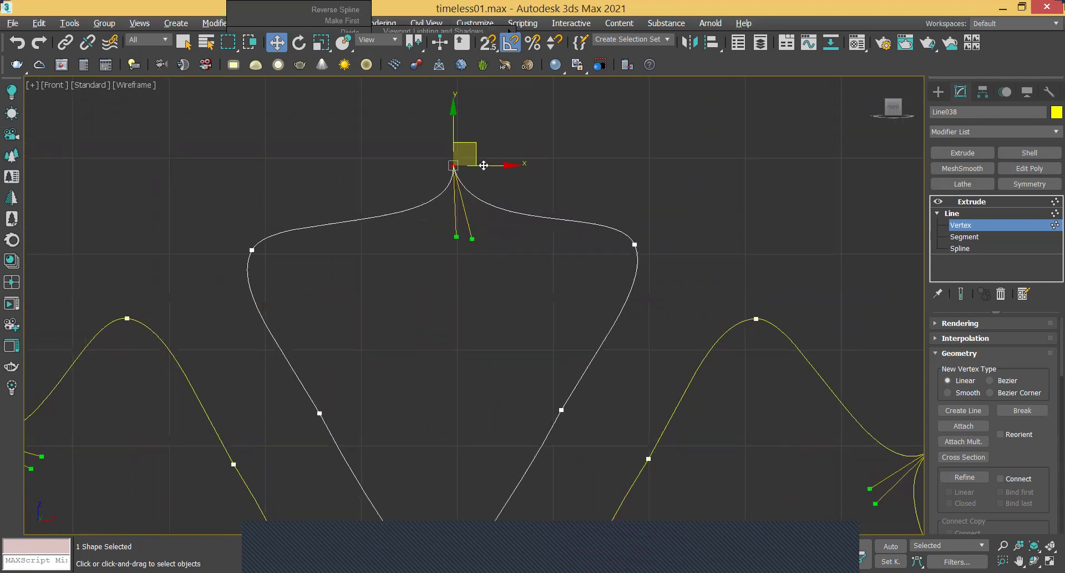
drag(475, 147, 449, 113)
- Convert the top petal's upper right corner vertex to Bezier and lengthen its handles to round the shoulder
middle_drag(513, 245, 491, 180)
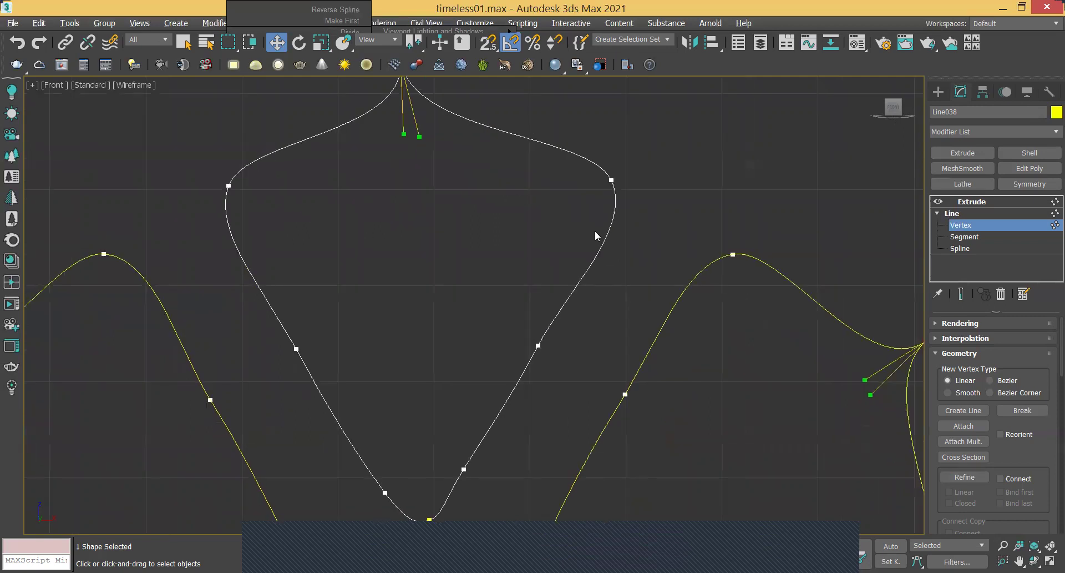
click(611, 180)
middle_drag(577, 267, 571, 325)
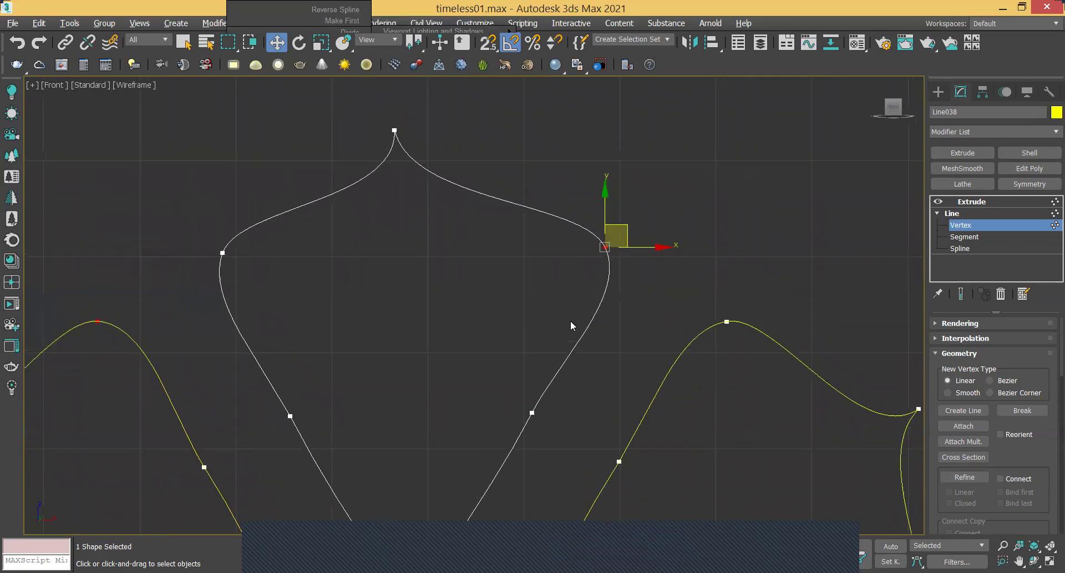
right_click(564, 268)
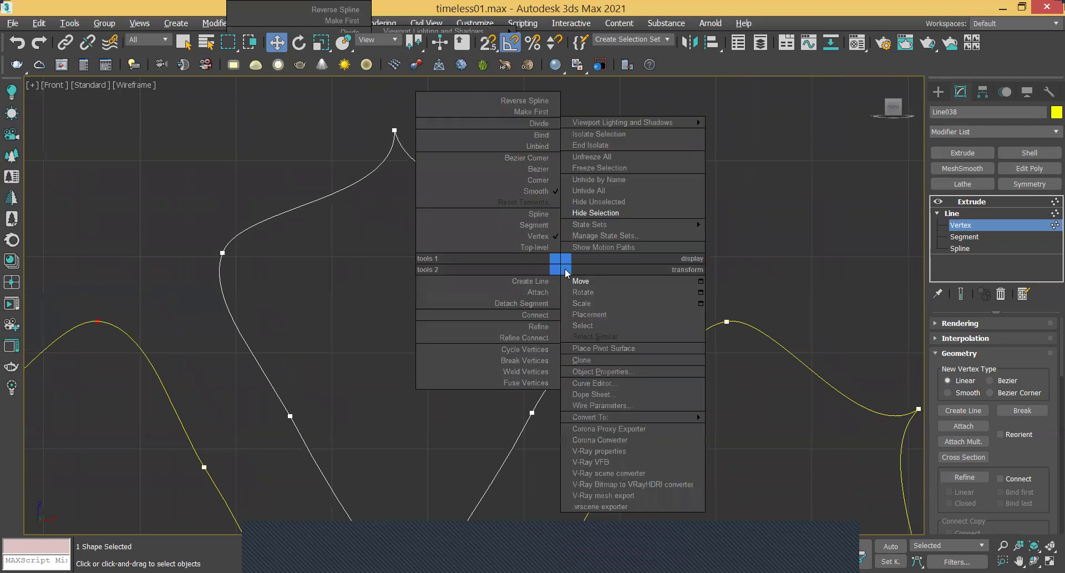
click(539, 168)
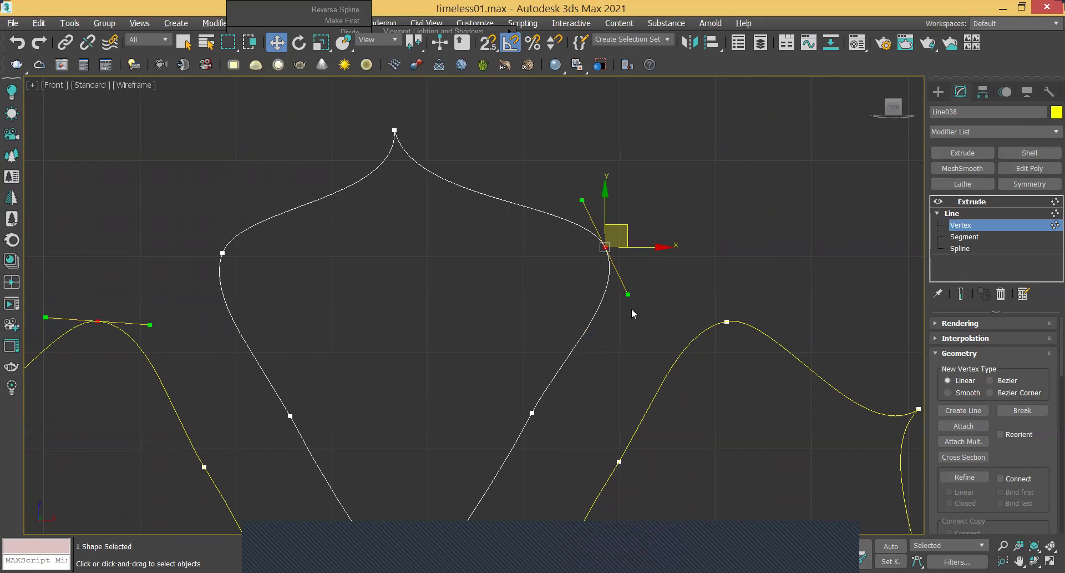
drag(630, 295, 645, 333)
middle_drag(595, 338, 580, 266)
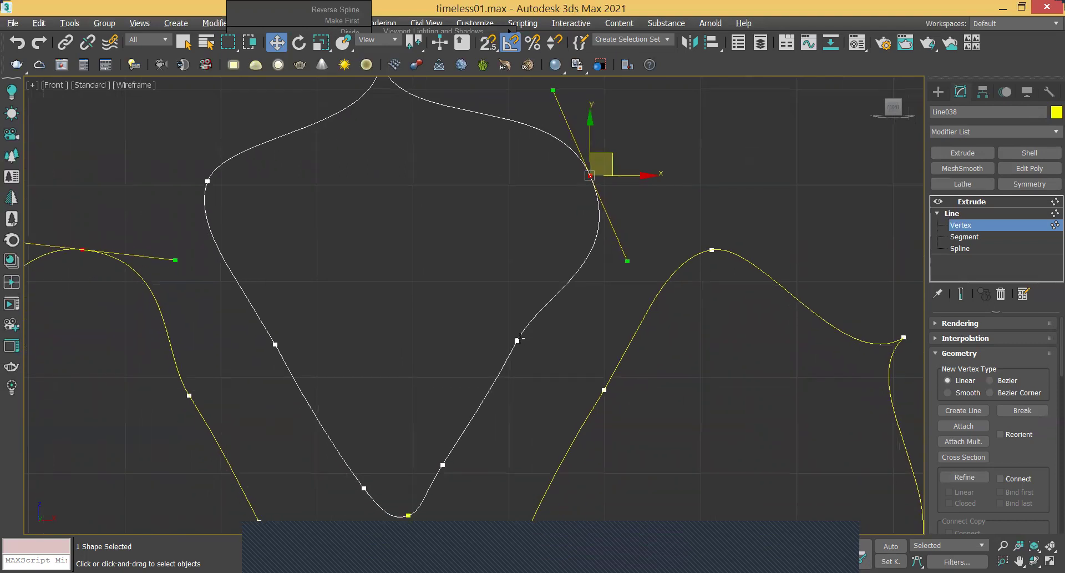
- Convert the vertex midway along the top petal's right side to Bezier and tilt its handles slightly outward
click(517, 340)
right_click(515, 326)
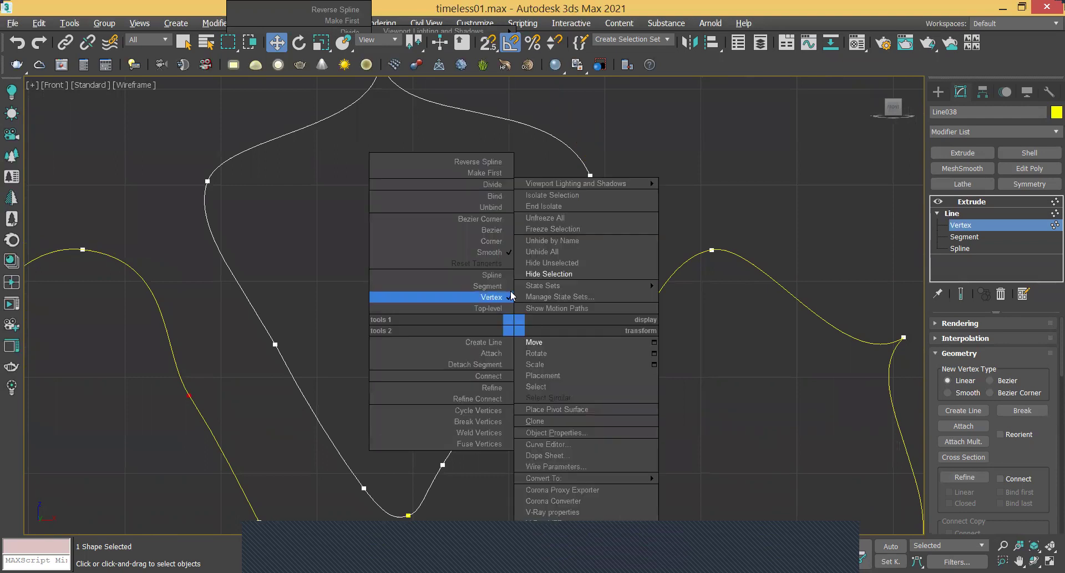
click(496, 230)
middle_drag(562, 427, 551, 366)
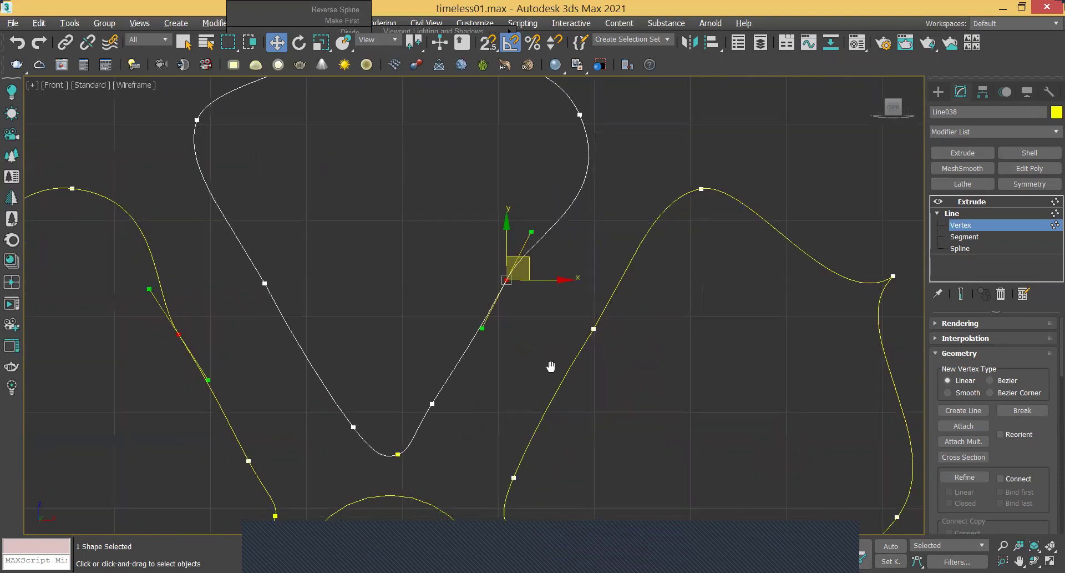
drag(482, 328, 473, 323)
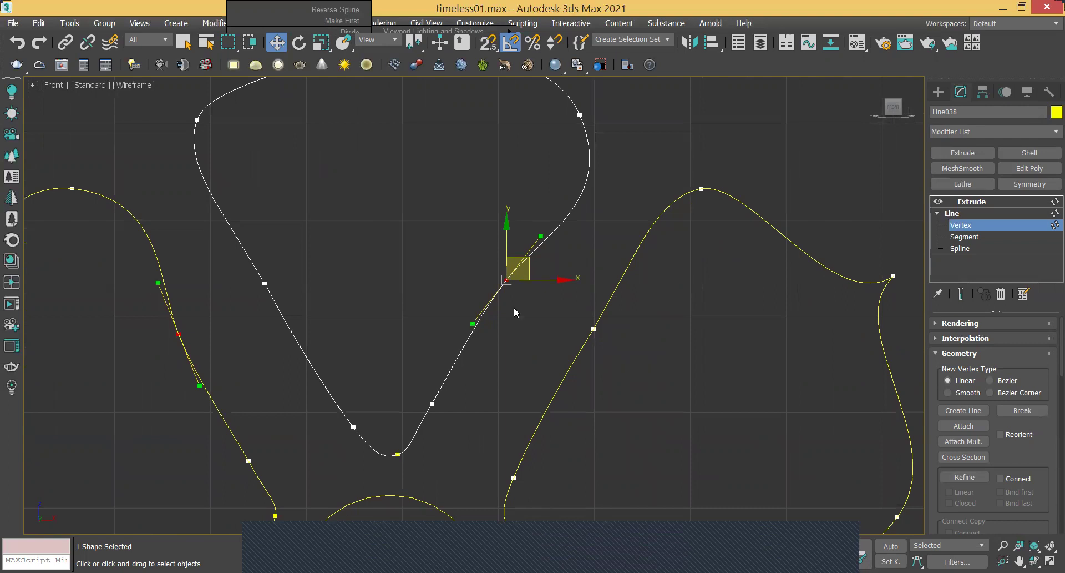
- Move the top petal's upper right corner vertex slightly up and inward
scroll(524, 408, down, 2)
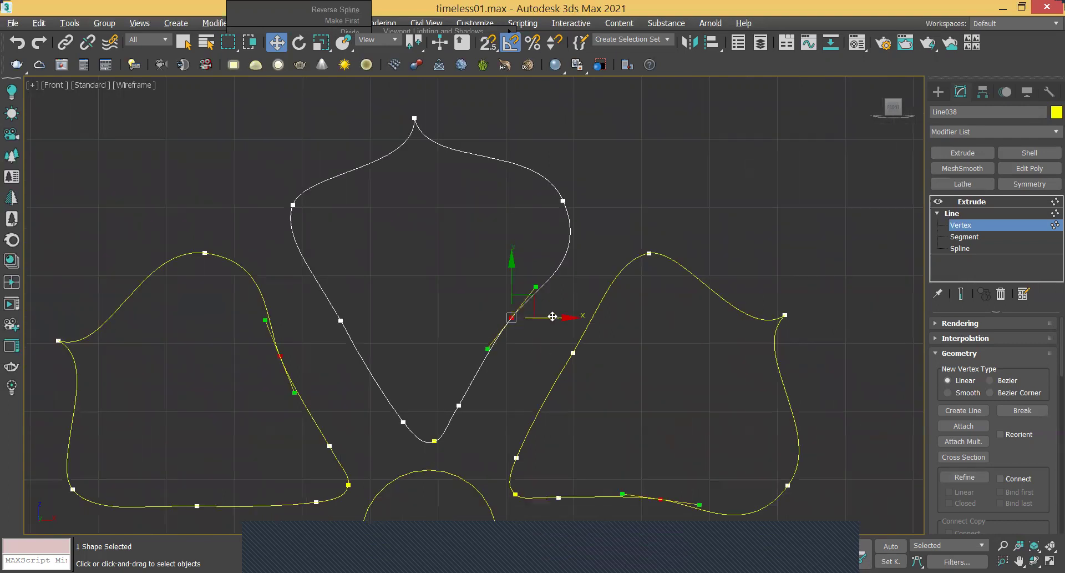
click(563, 201)
drag(589, 180, 582, 167)
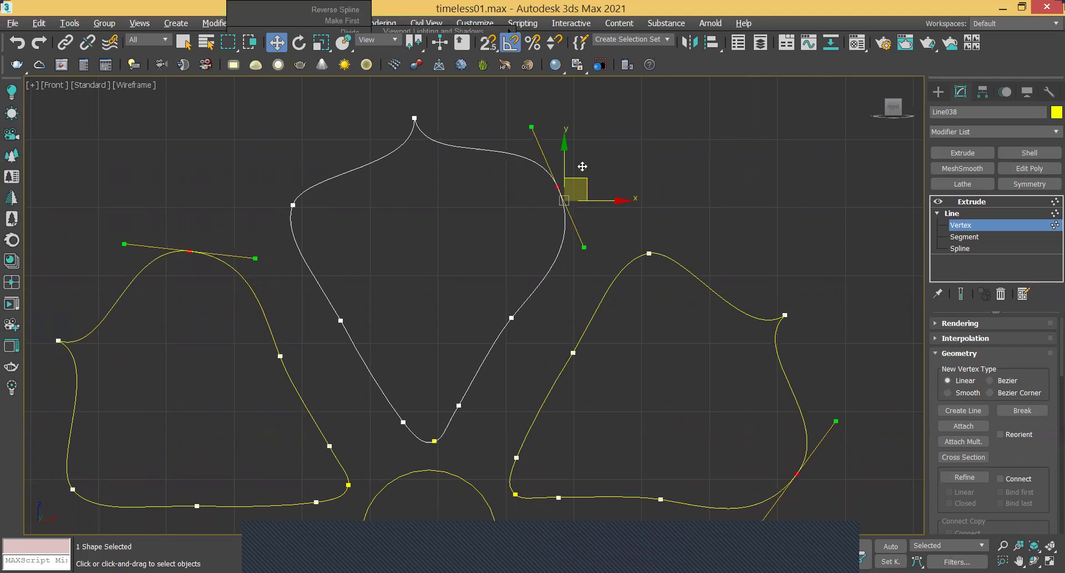
middle_drag(543, 216, 552, 224)
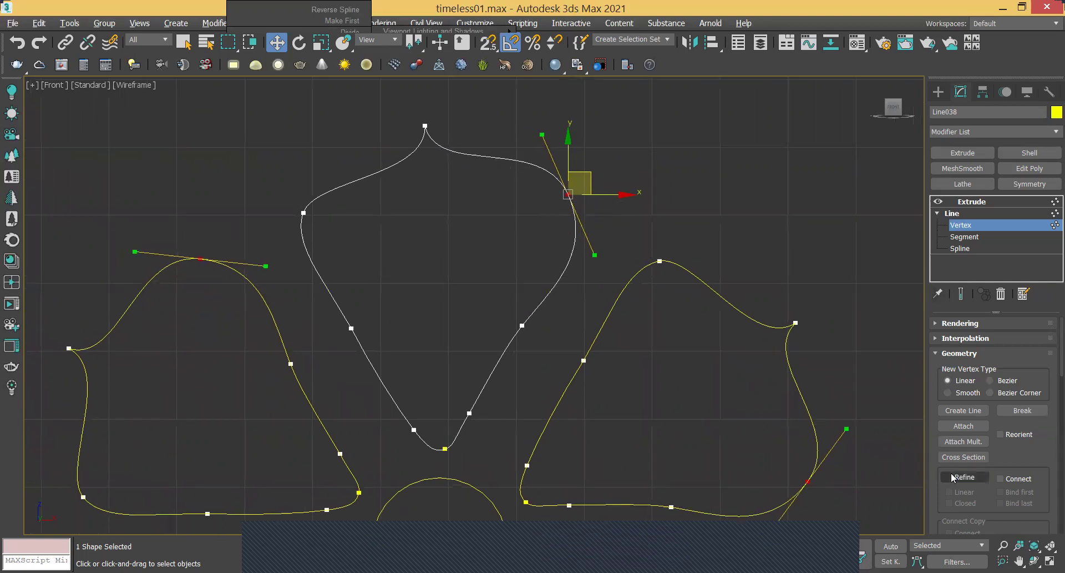
- Refine the top petal's outline with a vertex between the tip and the right shoulder, and lower it slightly
click(963, 476)
click(489, 157)
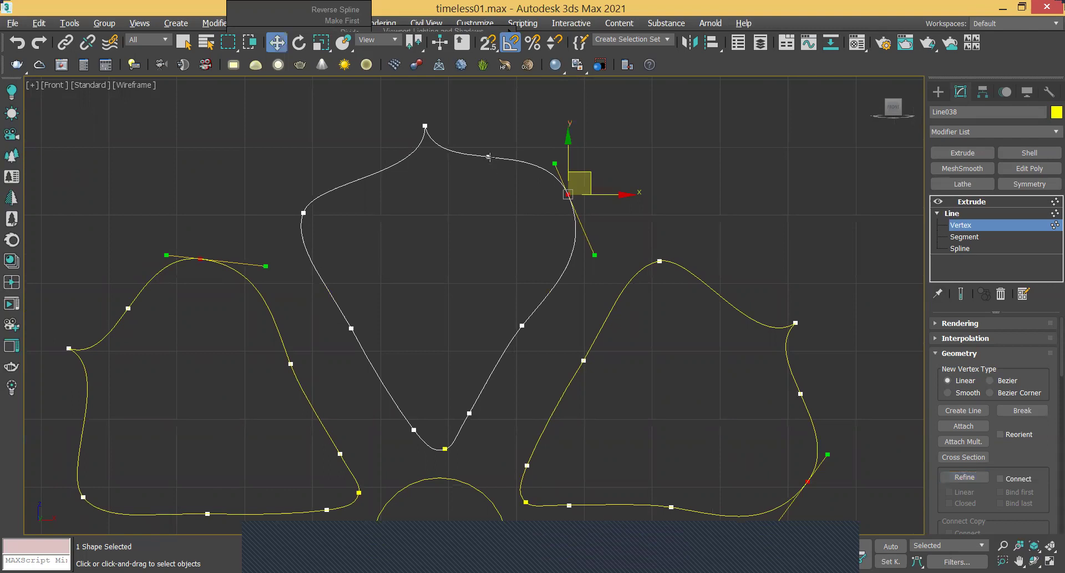
click(489, 157)
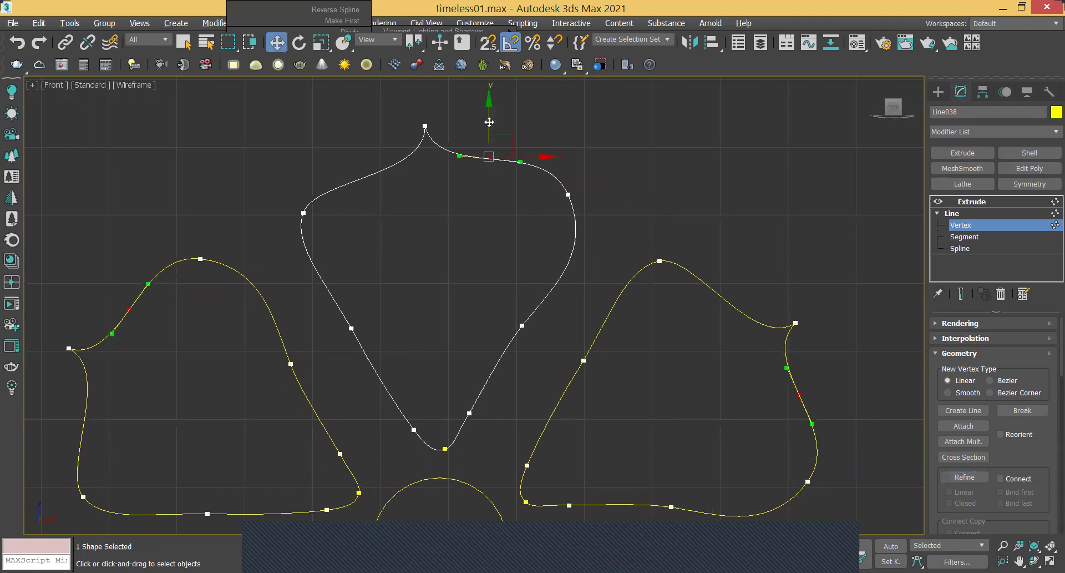
- Move the top petal's right shoulder vertex slightly outward and down, and the right side's middle vertex slightly inward and down
click(568, 195)
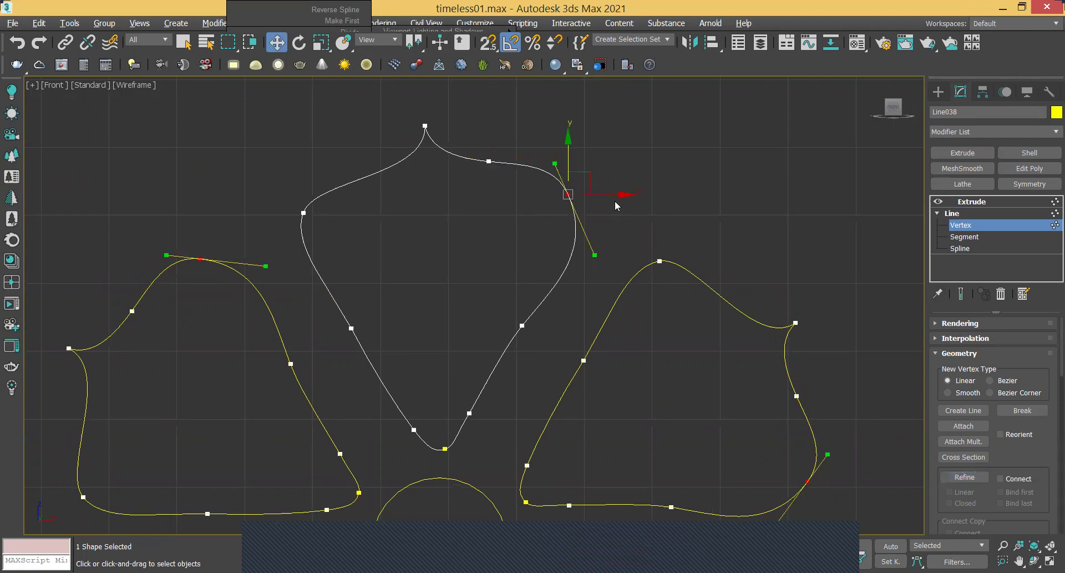
drag(593, 179, 598, 189)
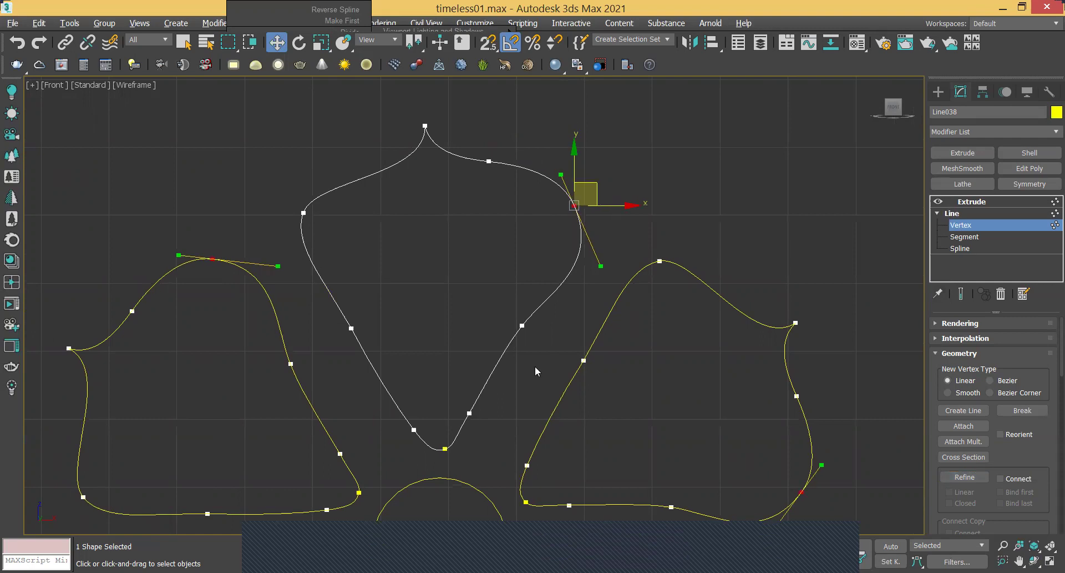
click(521, 327)
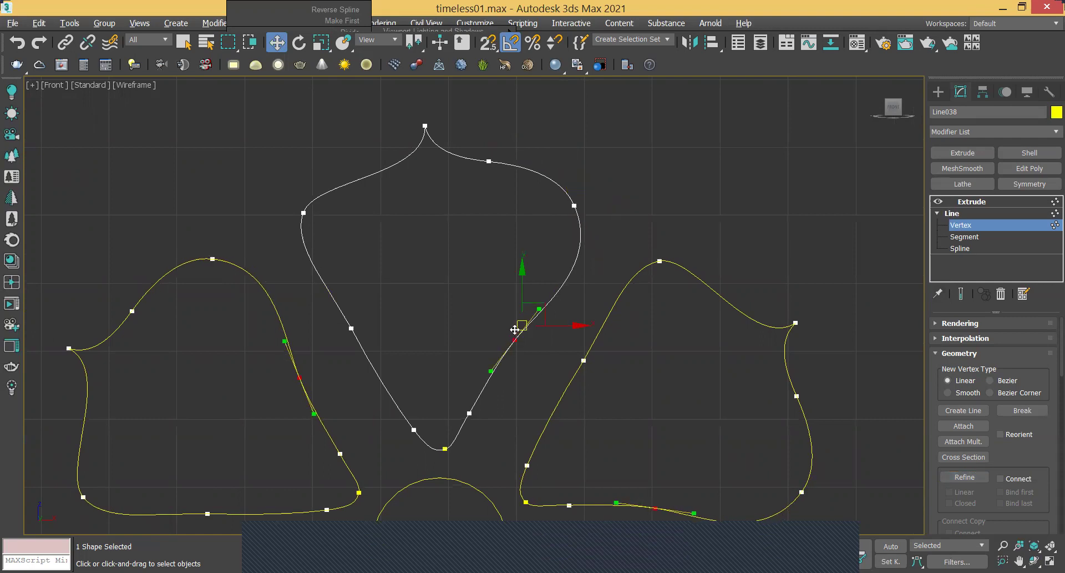
drag(519, 329, 516, 333)
scroll(574, 388, up, 3)
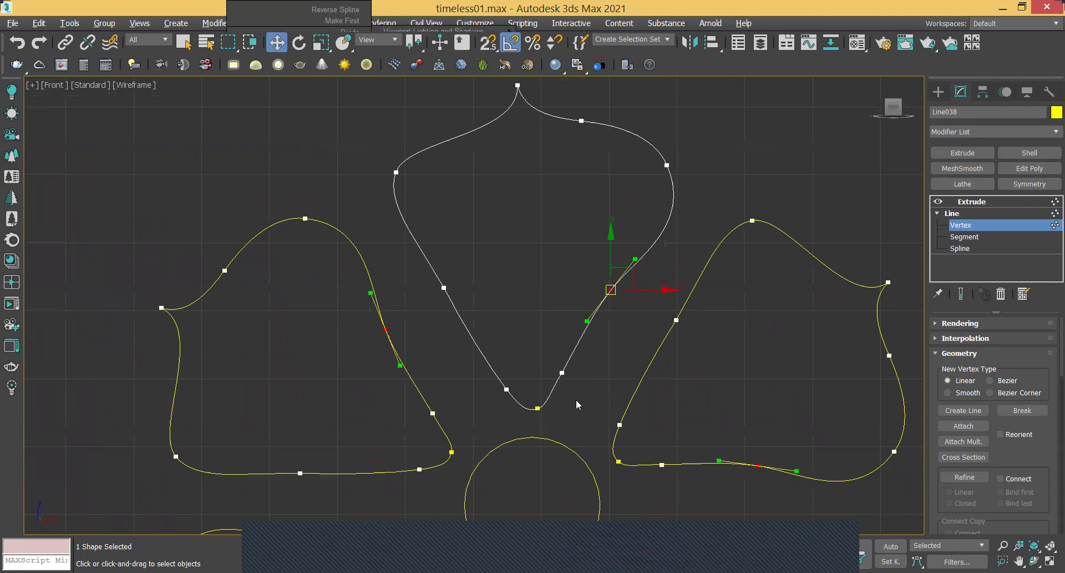
- Lower the top petal's lower right vertex and raise the bottom center vertex between its neighbours to form a notch
click(555, 361)
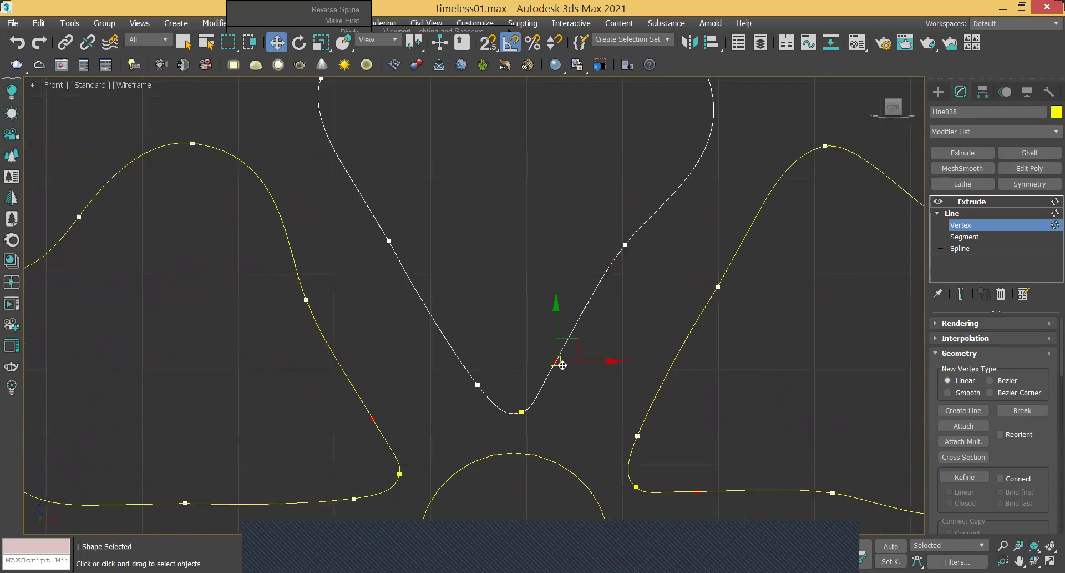
drag(562, 375, 523, 330)
click(521, 411)
middle_drag(516, 425, 494, 437)
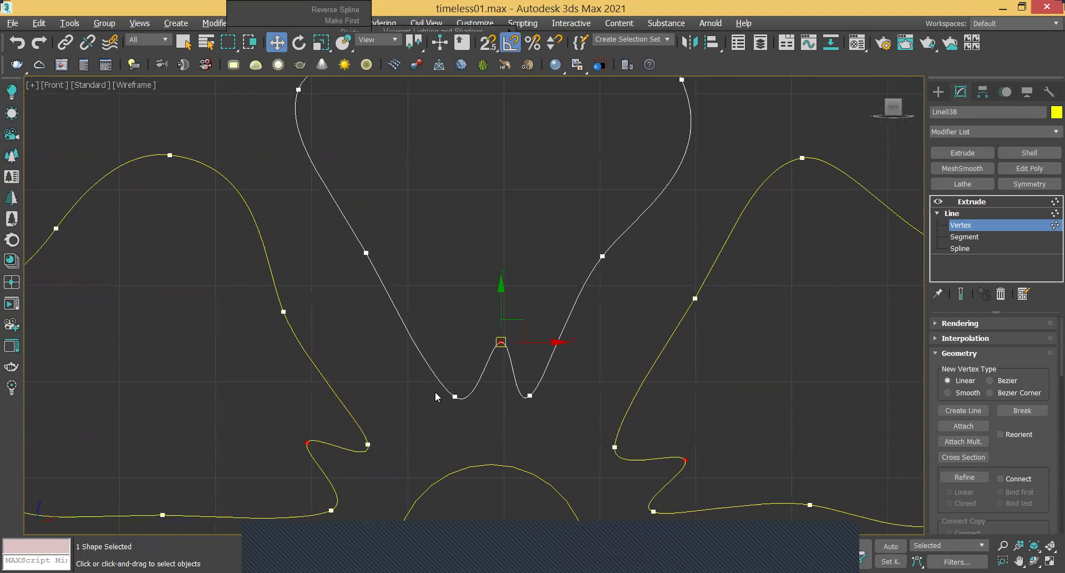
- Lower the vertices on both sides of the top petal's bottom notch, and lower the notch vertex partway
click(455, 396)
drag(454, 374, 454, 415)
click(501, 343)
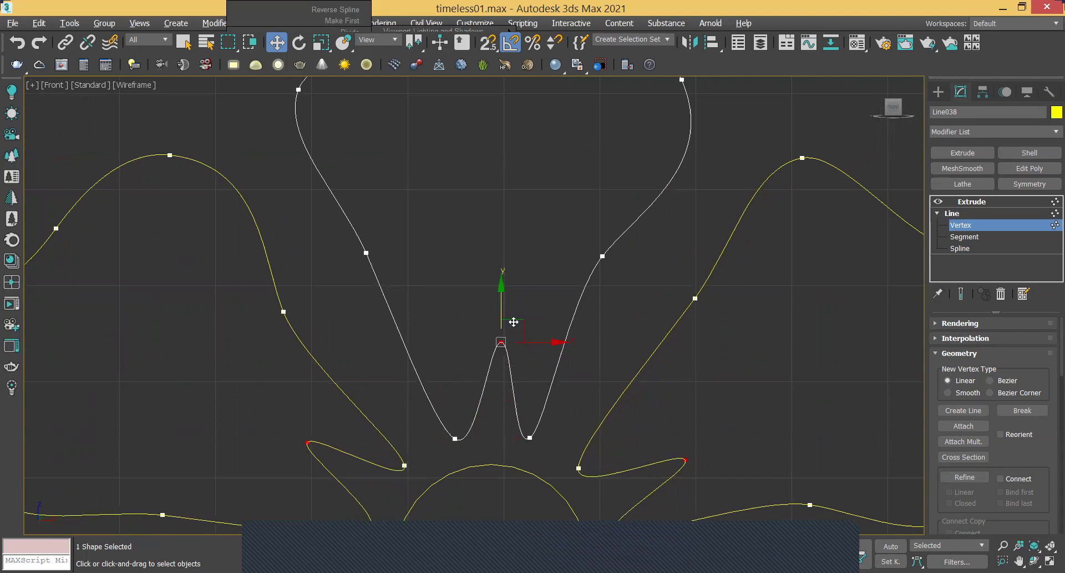
drag(514, 358, 506, 393)
scroll(506, 393, up, 2)
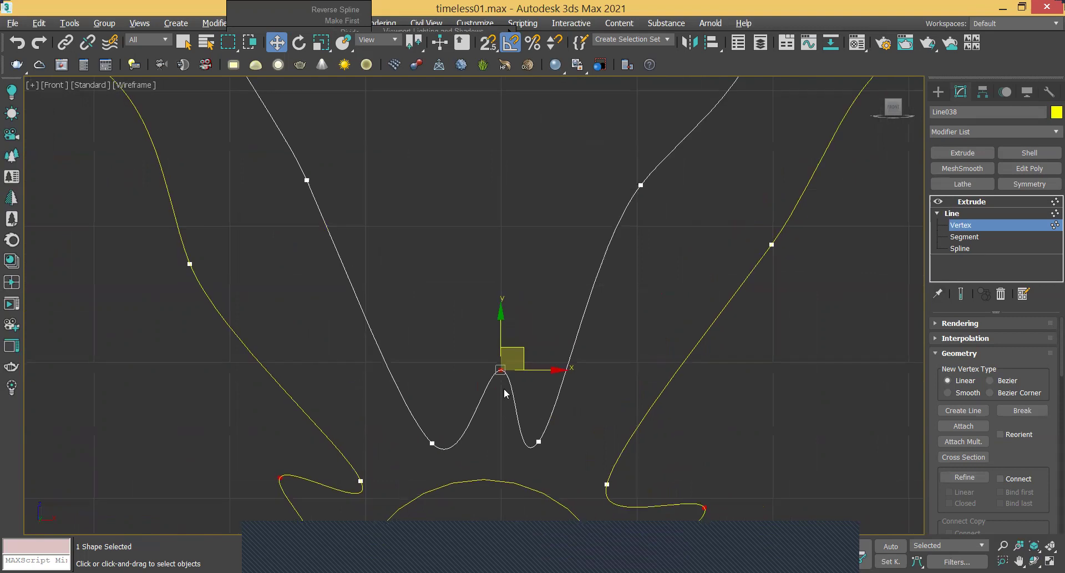
- Convert the notch vertex to Bezier and swing its handles nearly vertical to sharpen the notch
right_click(504, 329)
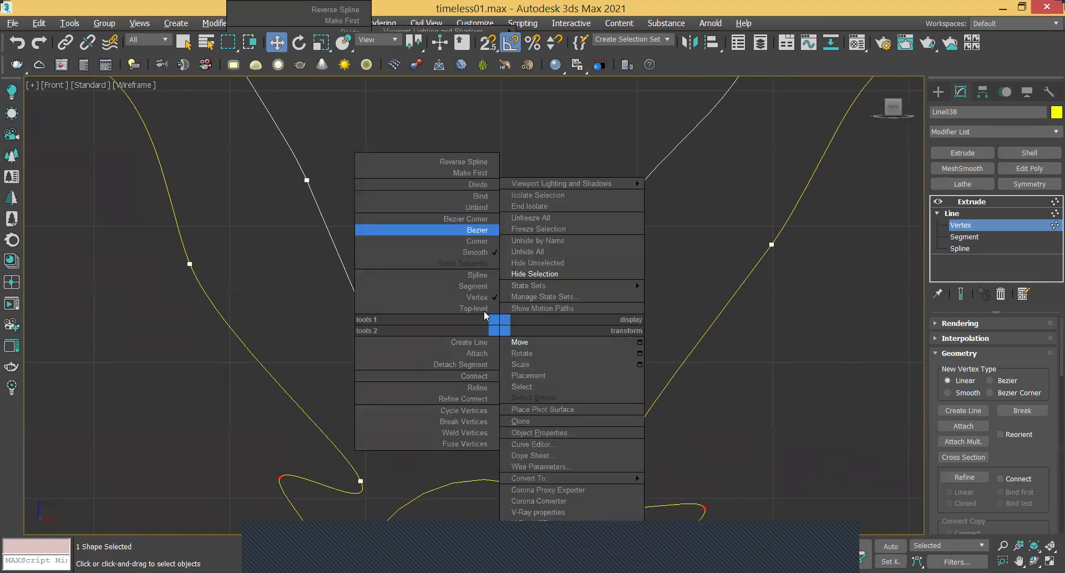
click(443, 230)
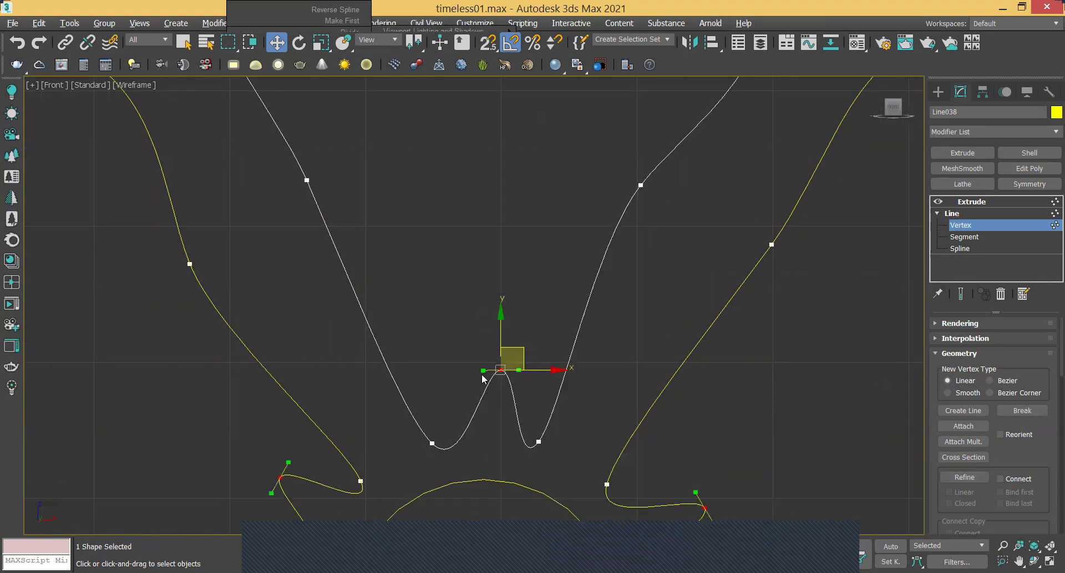
drag(481, 371, 497, 404)
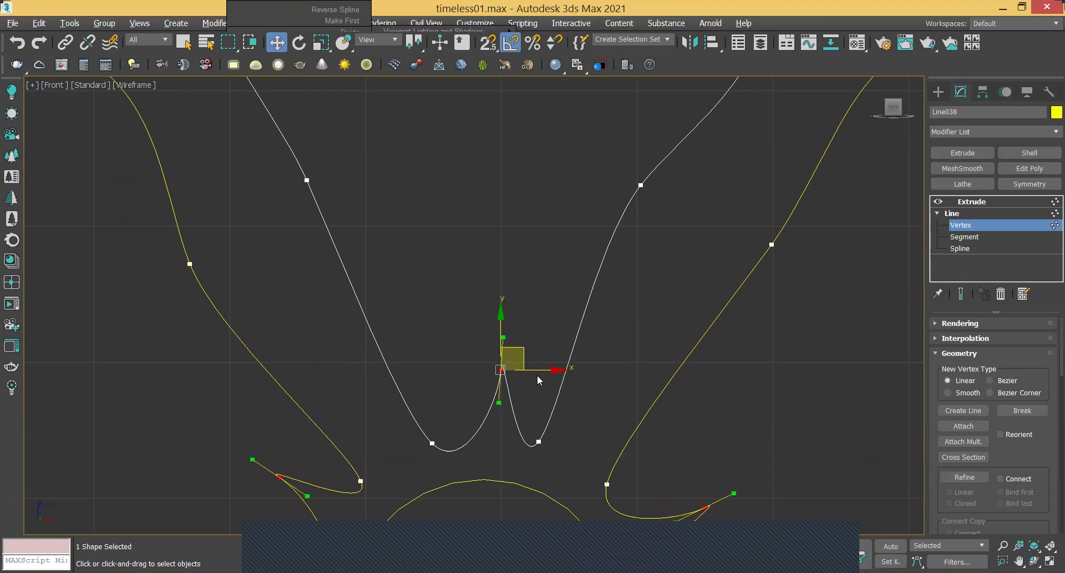
mouse_move(537, 373)
mouse_down()
mouse_move(538, 383)
mouse_move(531, 364)
mouse_move(523, 372)
mouse_move(531, 355)
mouse_up()
middle_drag(488, 473, 470, 423)
- Convert the vertex left of the notch to Bezier, turn its handles nearly horizontal, and move it slightly up and inward
click(414, 393)
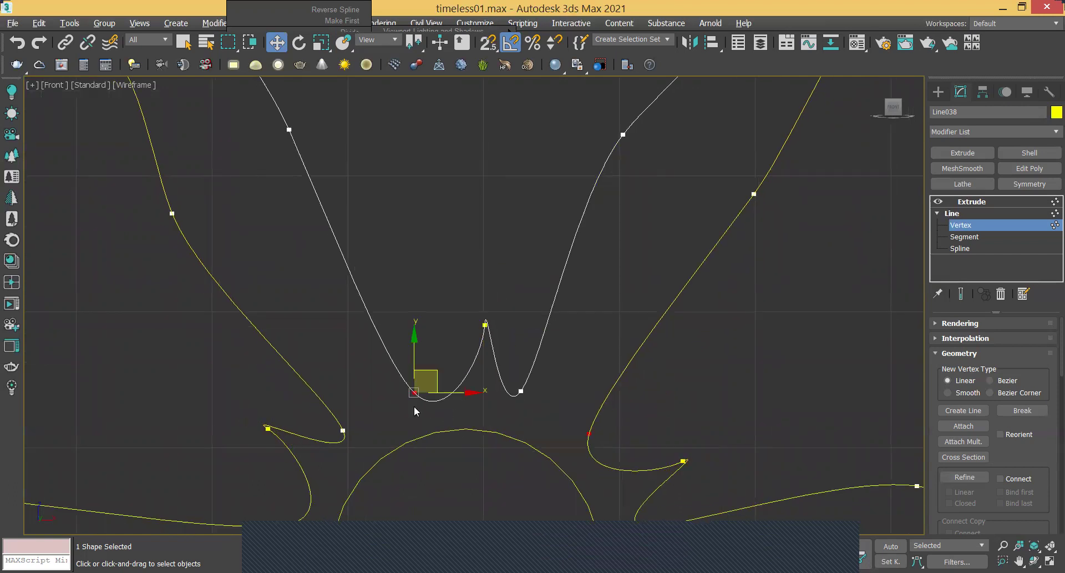
right_click(414, 327)
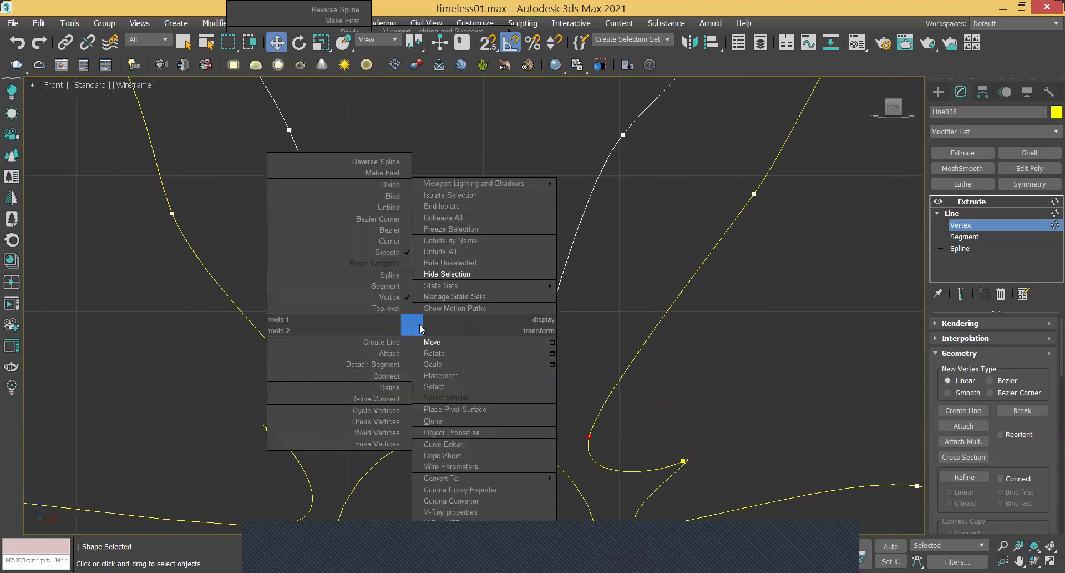
click(388, 230)
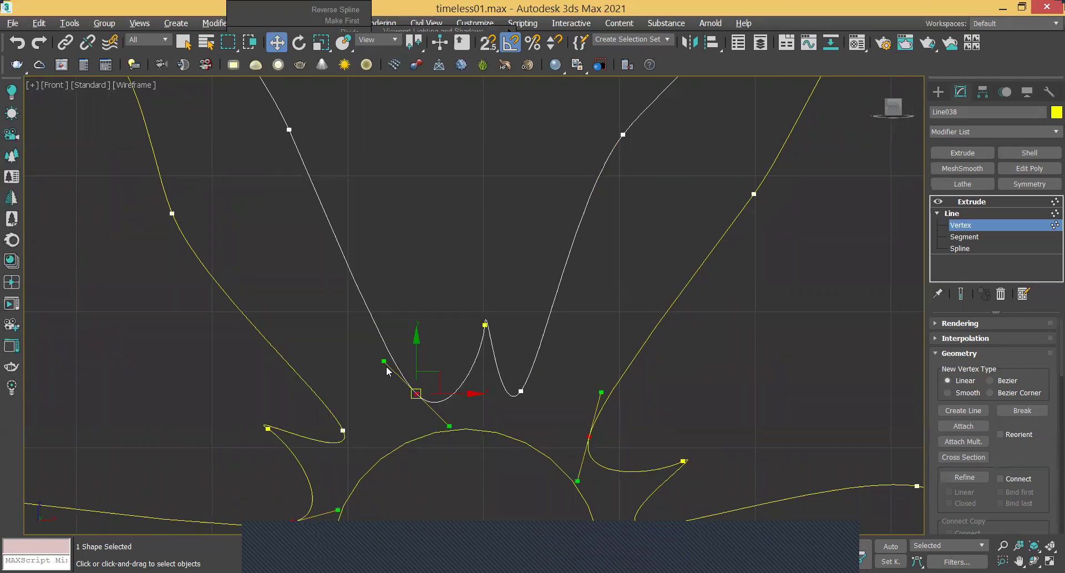
drag(385, 361, 432, 361)
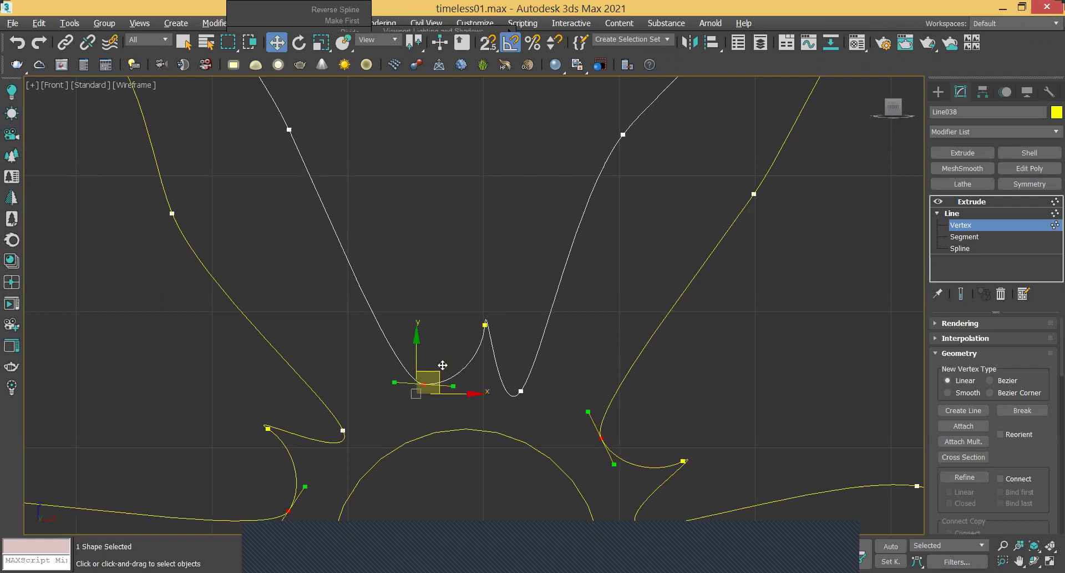
scroll(489, 366, down, 2)
scroll(497, 368, up, 2)
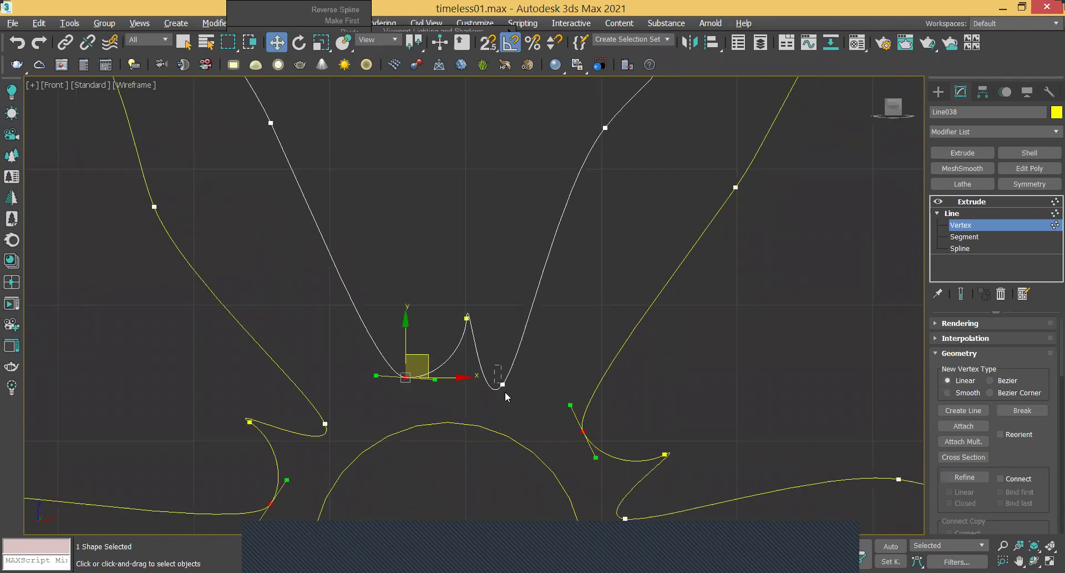
- Move the vertex right of the top petal's notch slightly up and outward
click(503, 386)
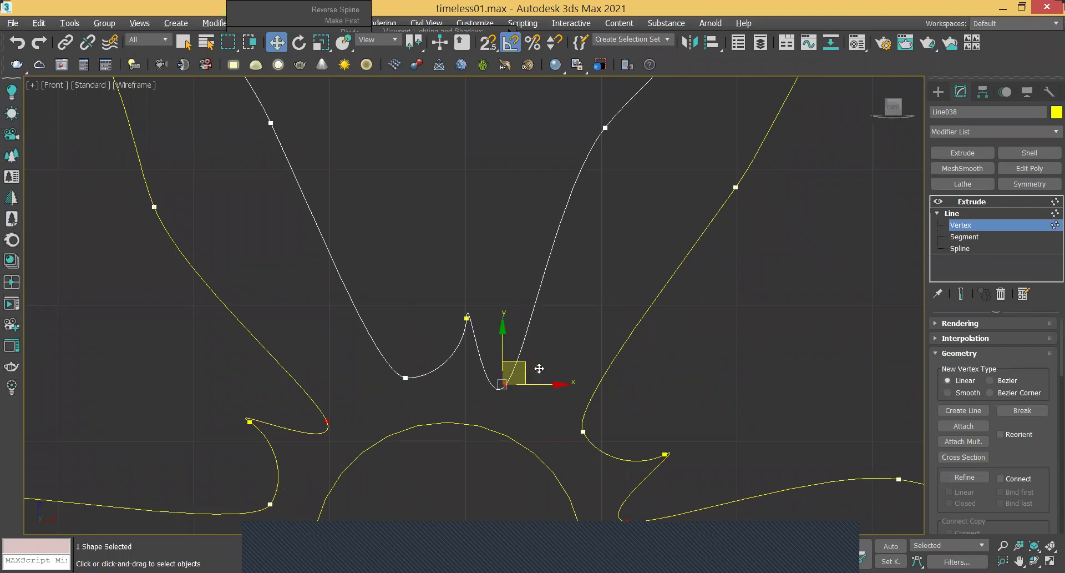
scroll(611, 305, down, 3)
scroll(533, 316, up, 3)
scroll(521, 322, down, 4)
scroll(455, 343, up, 2)
- Convert the vertex midway along the top petal's left side to Bezier and move it slightly inward and up
click(427, 317)
right_click(423, 306)
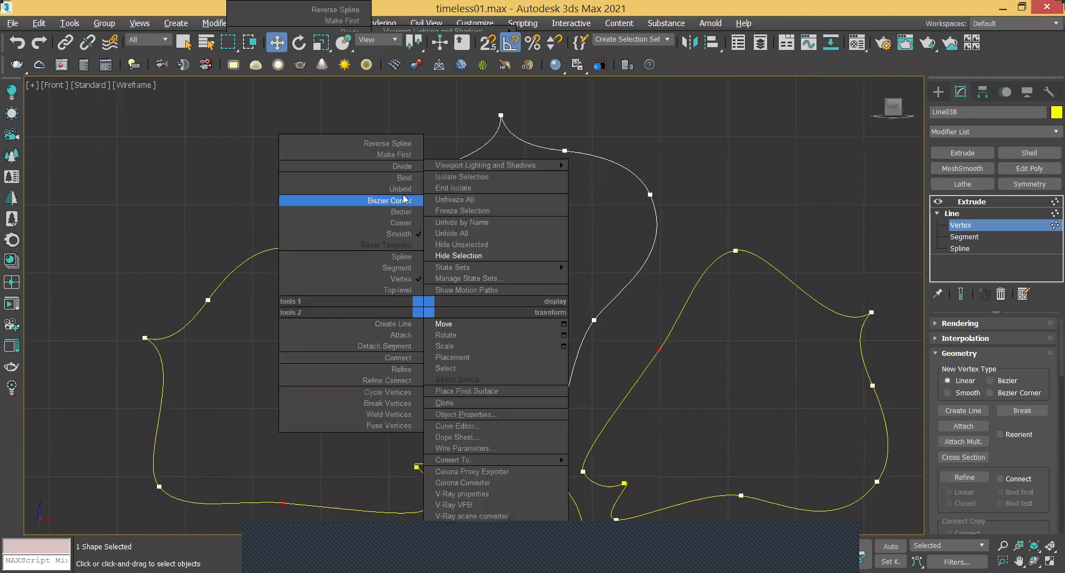
click(402, 211)
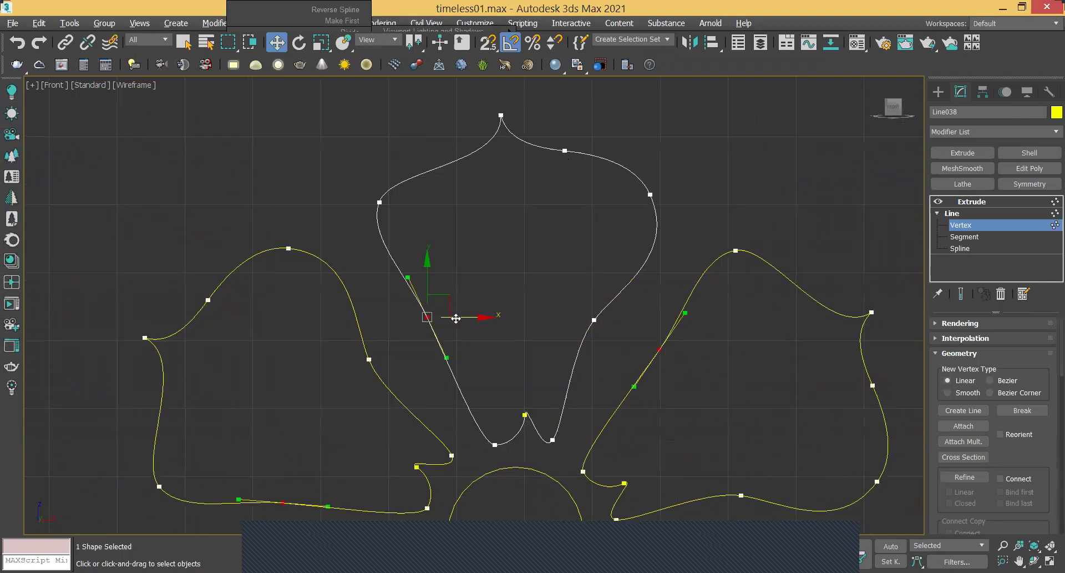
drag(440, 308, 461, 298)
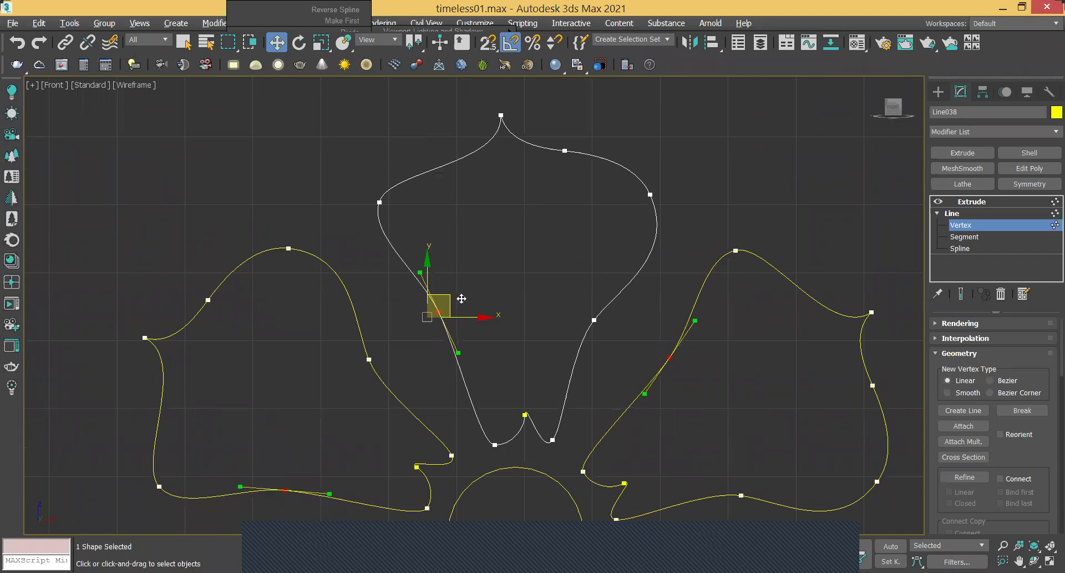
- Move the top petal's upper left shoulder vertex inward and slightly up
click(379, 202)
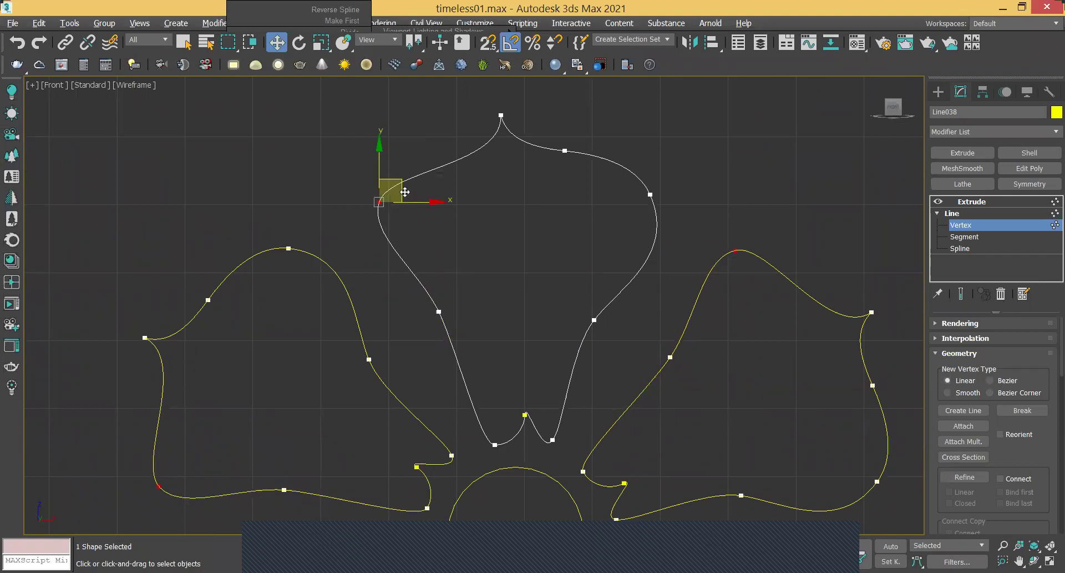
drag(405, 184, 418, 177)
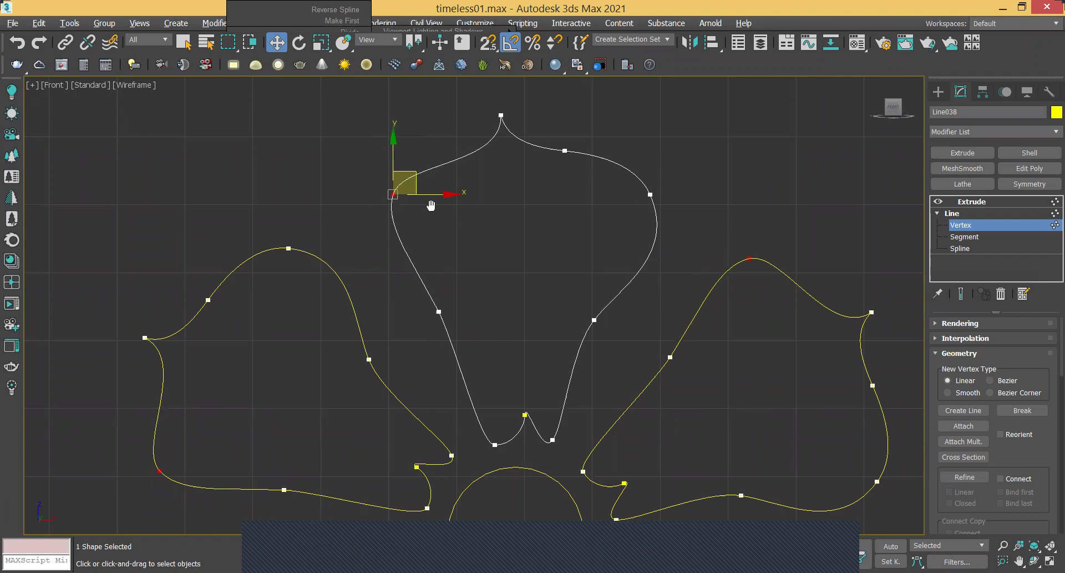
middle_drag(431, 206, 330, 188)
- Shift the top petal's three upper right side vertices outward together, and move the left side's middle vertex inward
drag(500, 321, 502, 324)
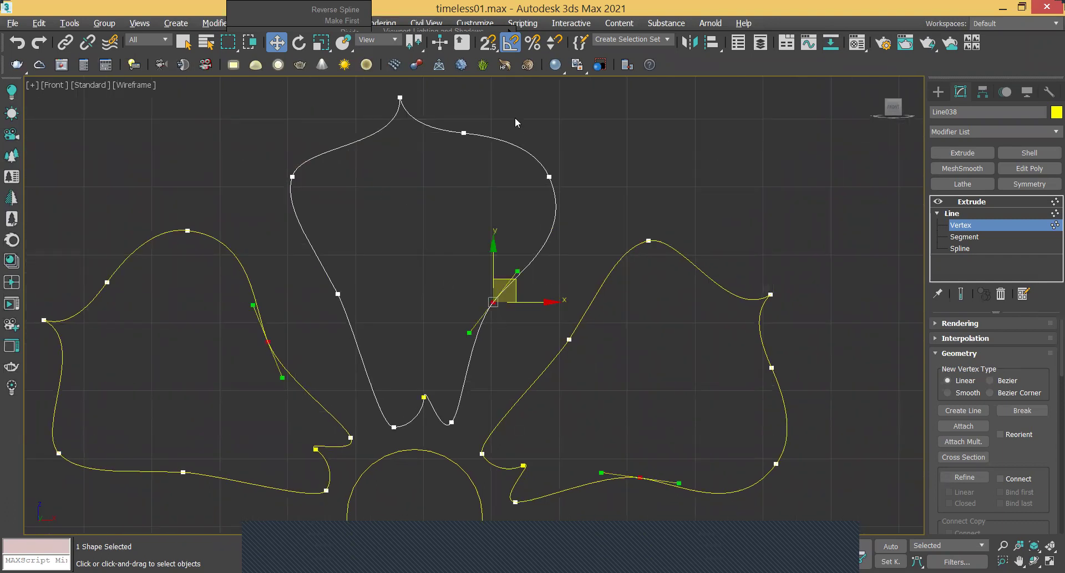
drag(524, 368, 564, 373)
drag(498, 133, 544, 142)
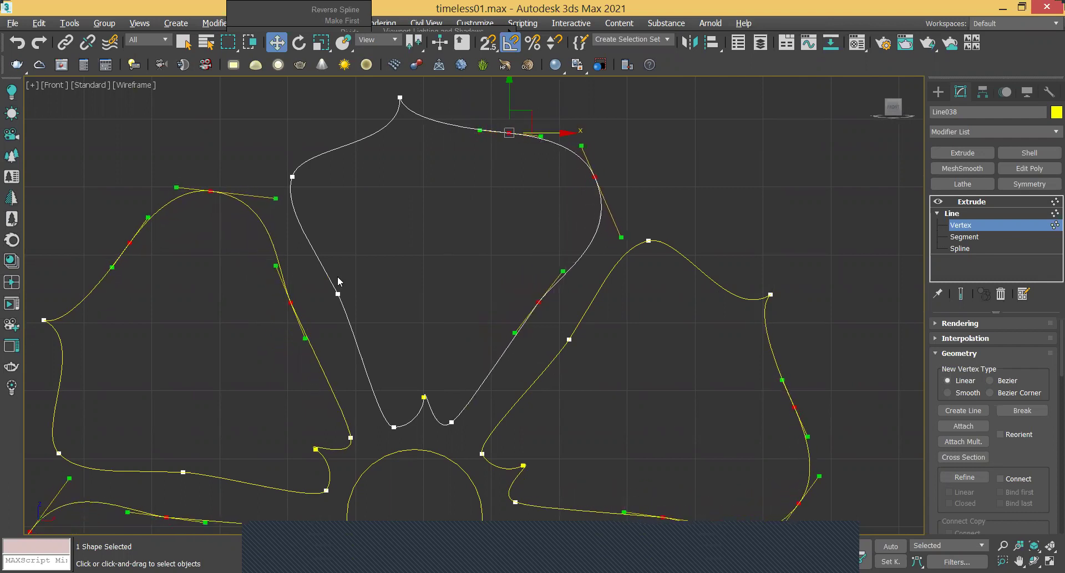
click(337, 294)
drag(382, 292, 397, 292)
mouse_move(488, 319)
middle_down()
mouse_move(440, 306)
mouse_move(469, 326)
middle_up()
- Move the top petal's right shoulder vertex and the right side's middle vertex outward and down to fill out the curve
click(490, 295)
drag(491, 296, 487, 319)
drag(535, 146, 574, 193)
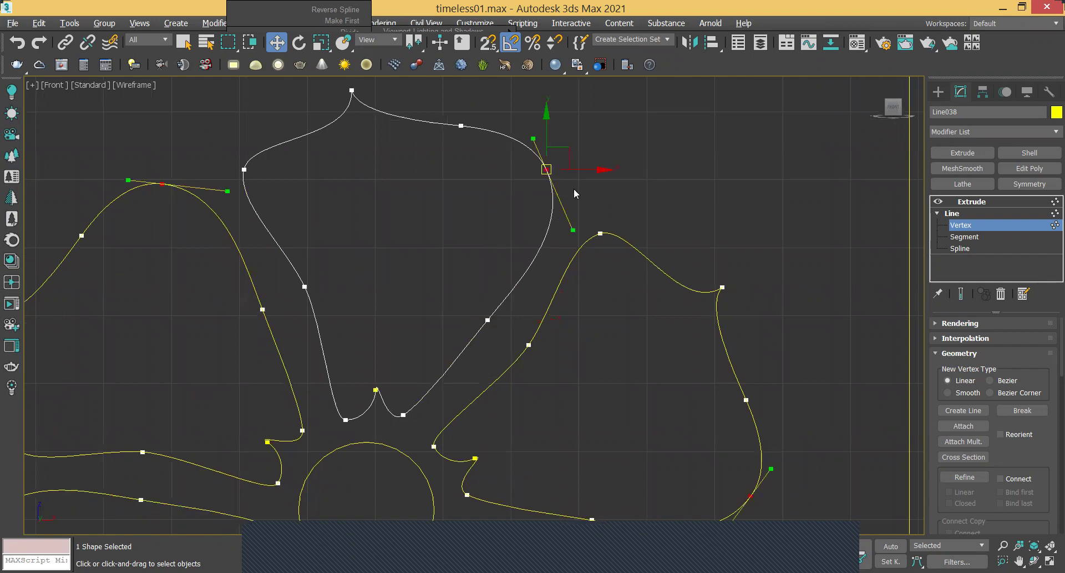
drag(575, 155, 590, 169)
click(488, 320)
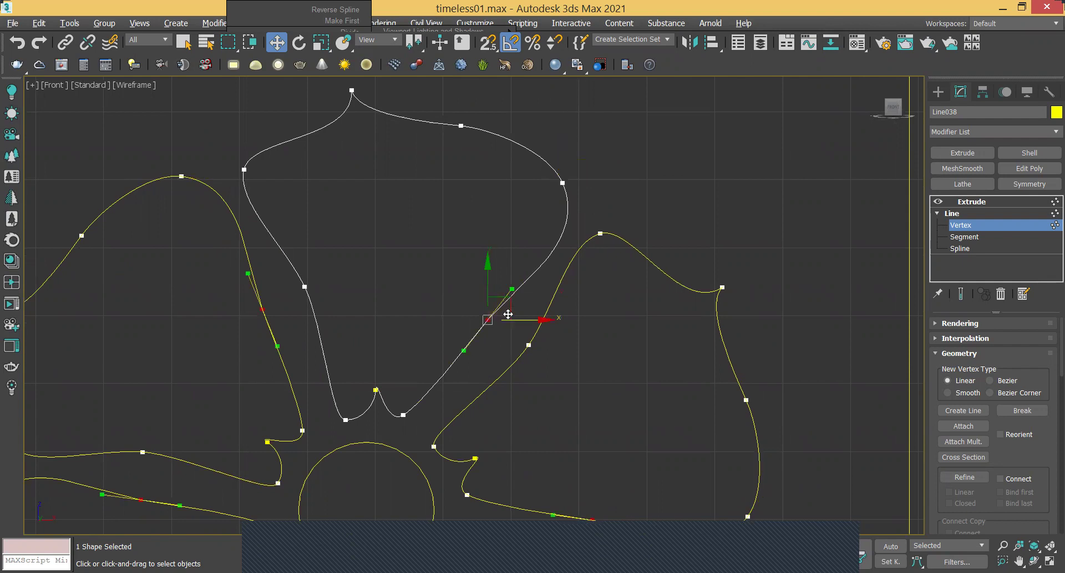
drag(518, 323, 528, 325)
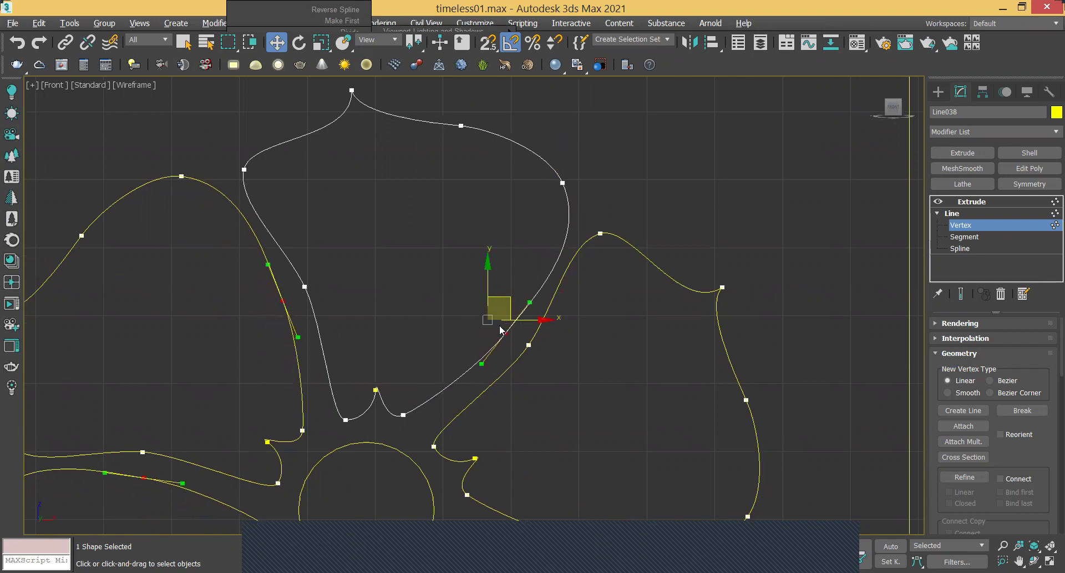
middle_drag(501, 330, 466, 310)
- Nudge the top petal's upper left shoulder vertex slightly inward and up
drag(213, 199, 214, 200)
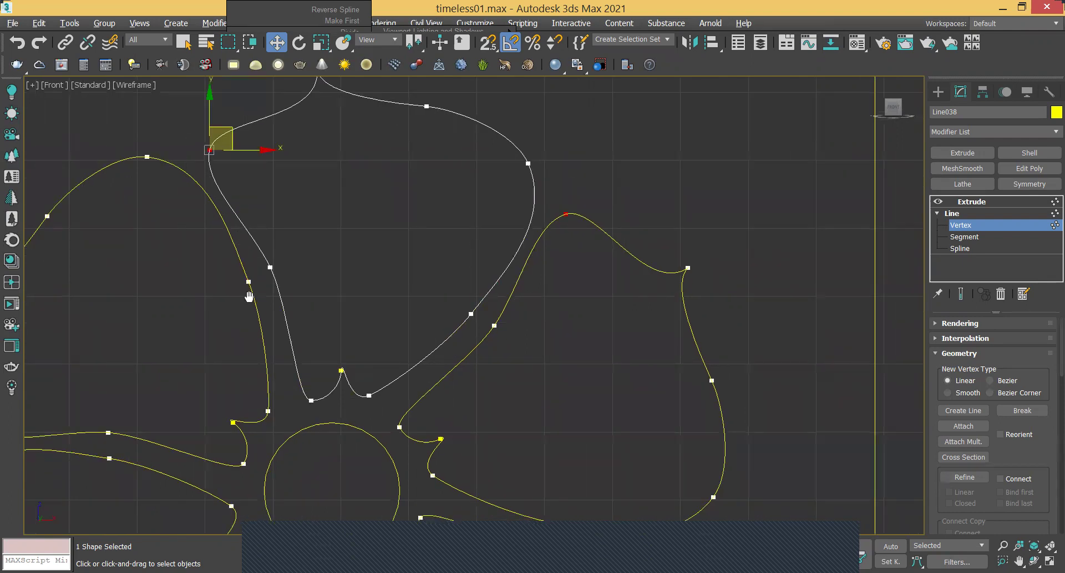
middle_drag(249, 294, 258, 359)
drag(242, 203, 245, 198)
middle_drag(299, 442, 289, 376)
- Move the top petal's notch vertex up and to the right, and tilt its lower handle to the left
drag(321, 421, 322, 423)
scroll(333, 388, up, 3)
click(346, 364)
drag(368, 359, 380, 343)
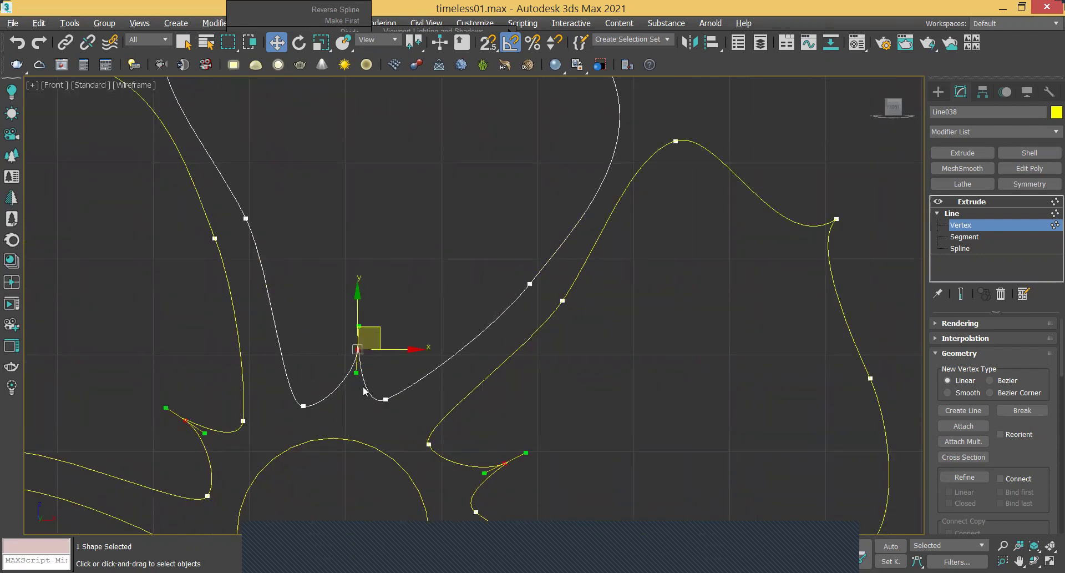
scroll(365, 391, up, 5)
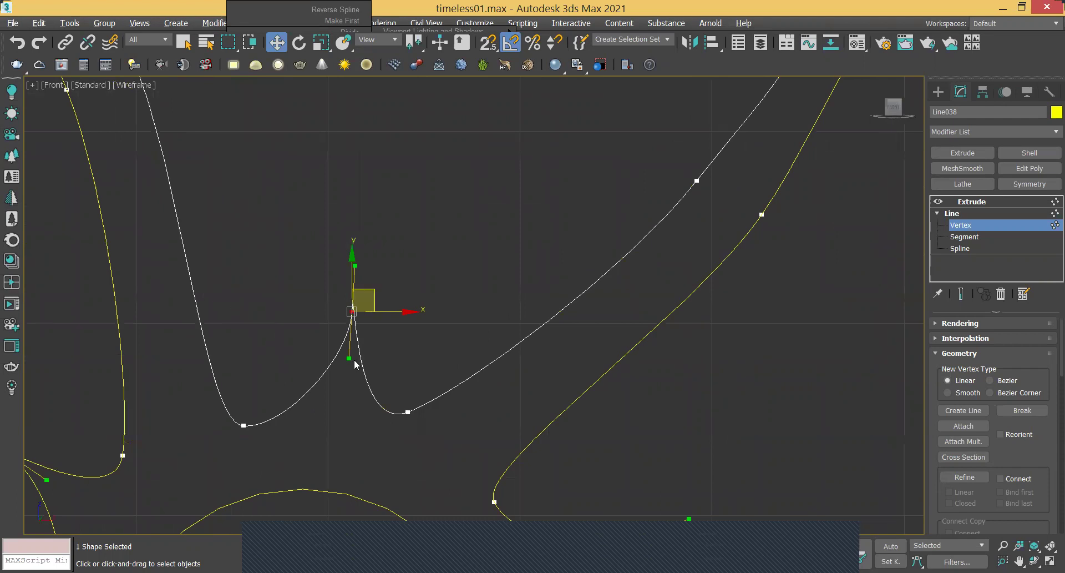
drag(352, 358, 340, 355)
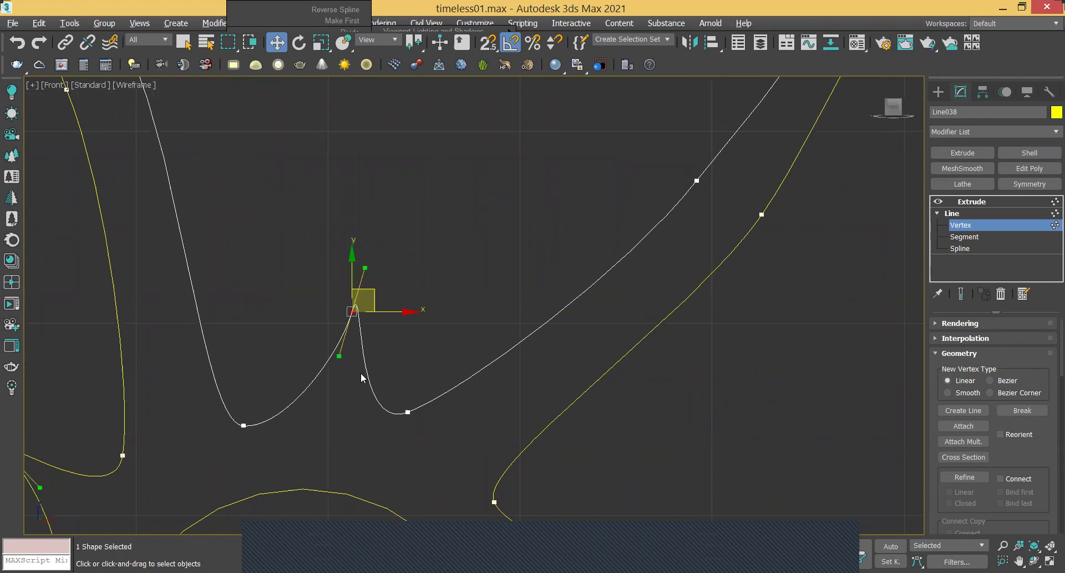
- Move the vertex left of the top petal's notch inward and up
scroll(361, 373, down, 5)
middle_drag(390, 405, 407, 418)
click(319, 412)
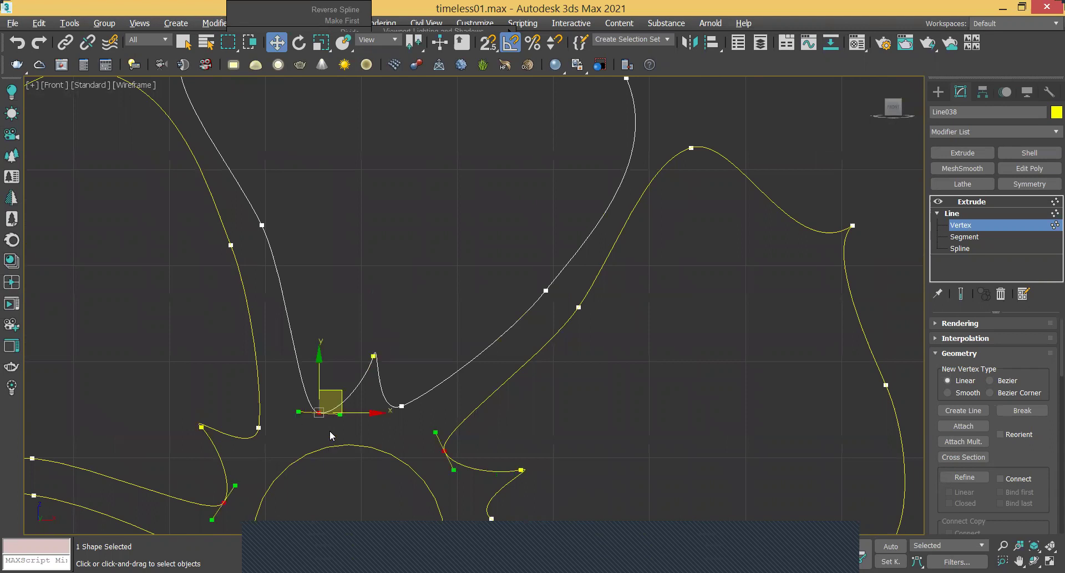
drag(319, 412, 337, 397)
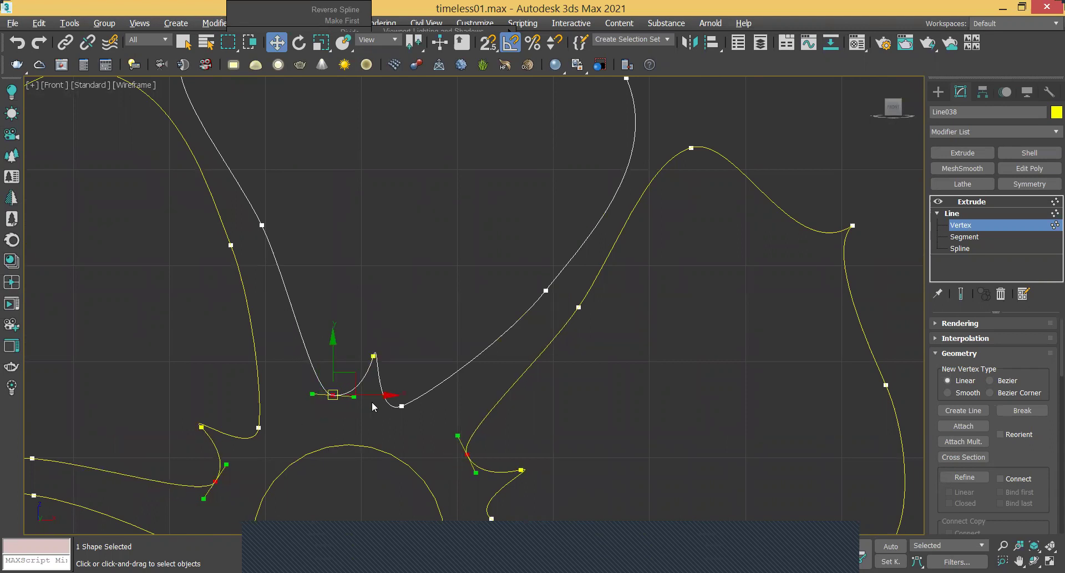
- Move the vertex right of the top petal's notch down and left, and the vertex left of the notch slightly down and right
drag(402, 438, 419, 439)
drag(417, 383, 404, 400)
click(333, 395)
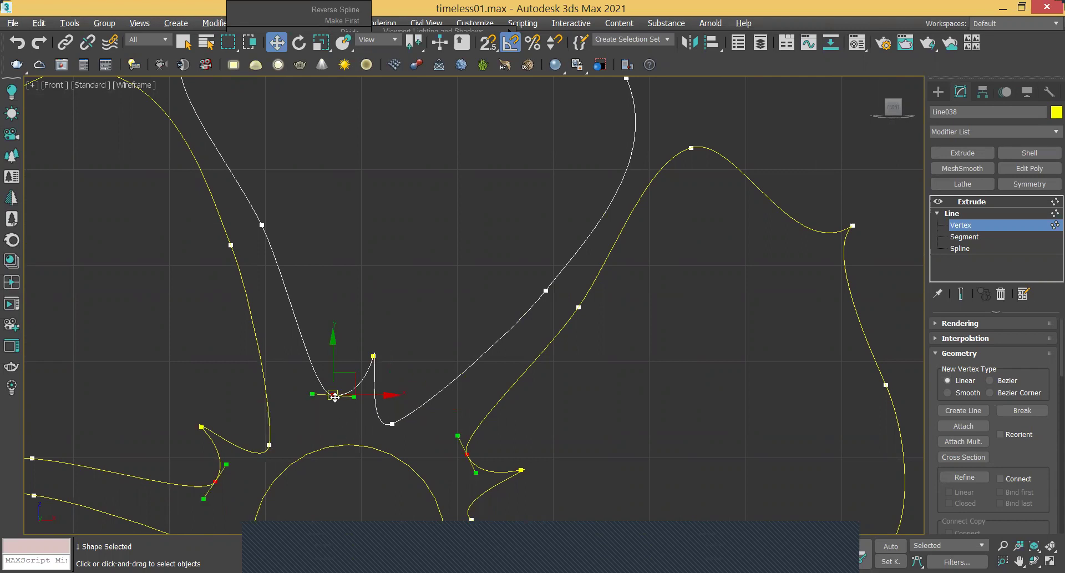
scroll(418, 428, down, 2)
scroll(417, 427, up, 2)
click(383, 357)
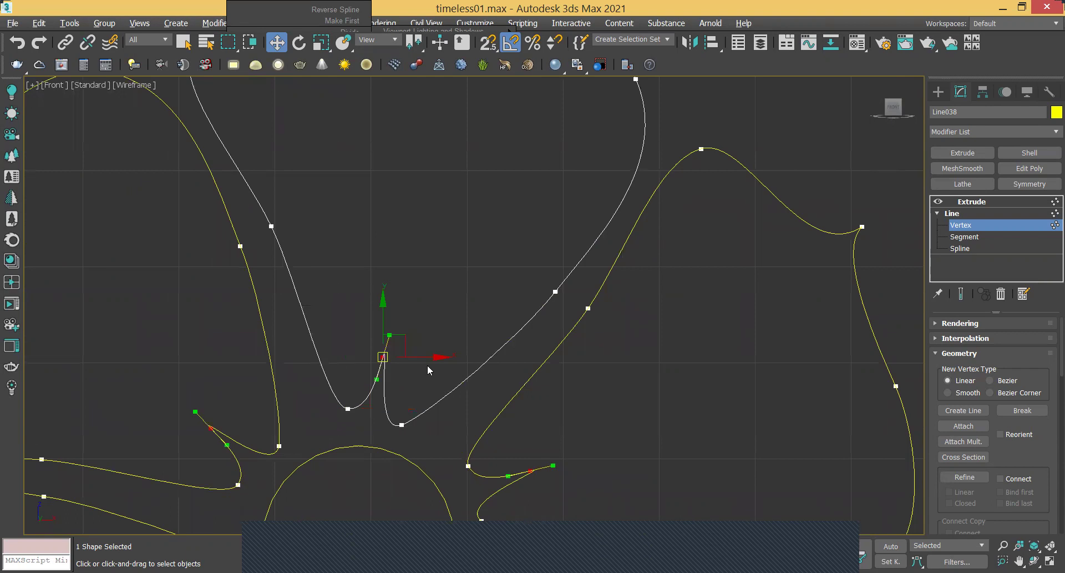
scroll(446, 415, down, 3)
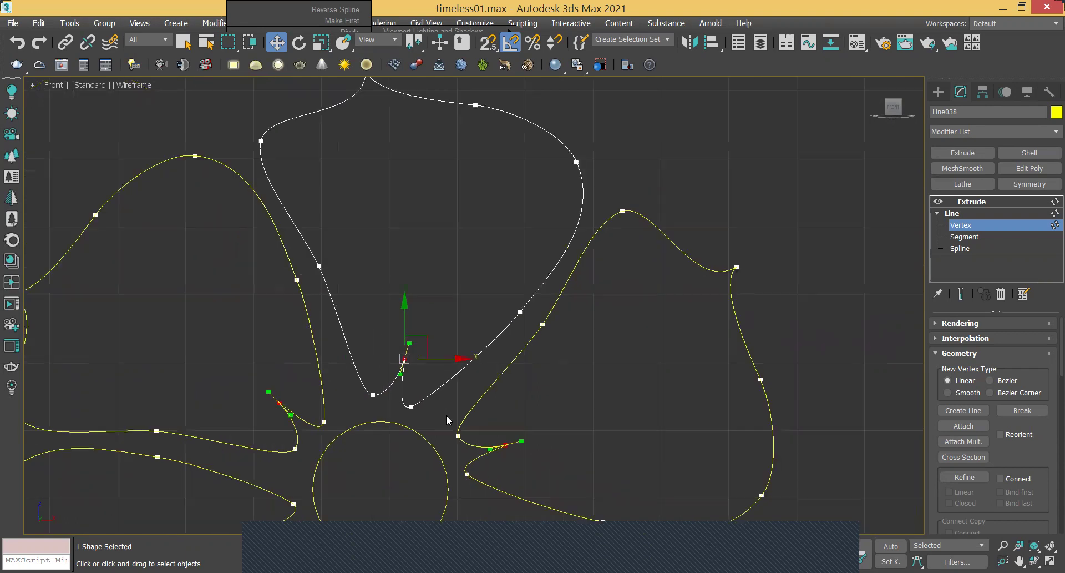
scroll(430, 366, up, 3)
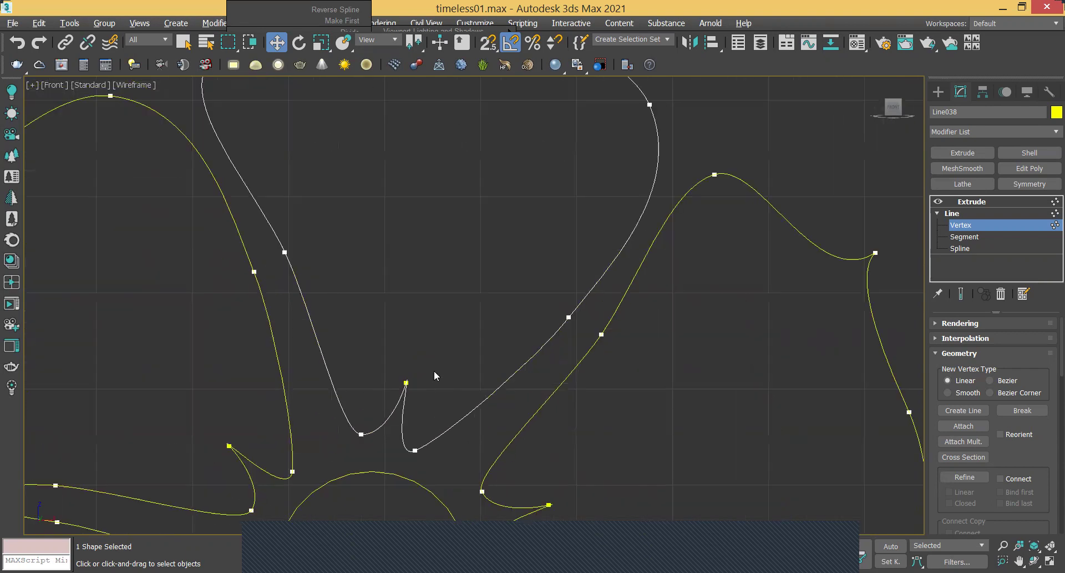
scroll(407, 352, down, 2)
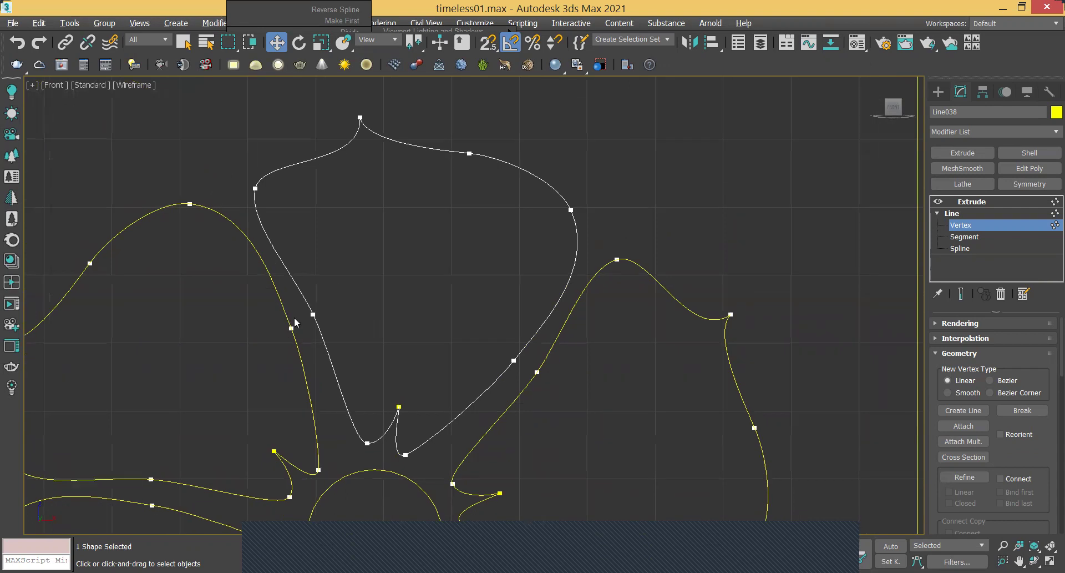
- Lengthen the handles of the top petal's left side vertex and shift the petal's tip vertex to the right
click(314, 314)
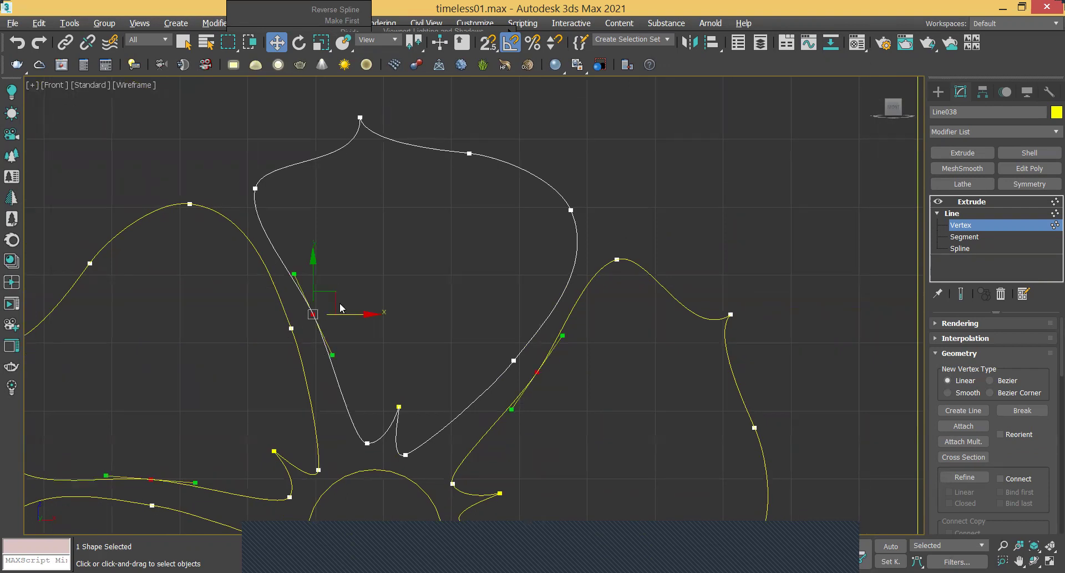
drag(335, 356, 347, 383)
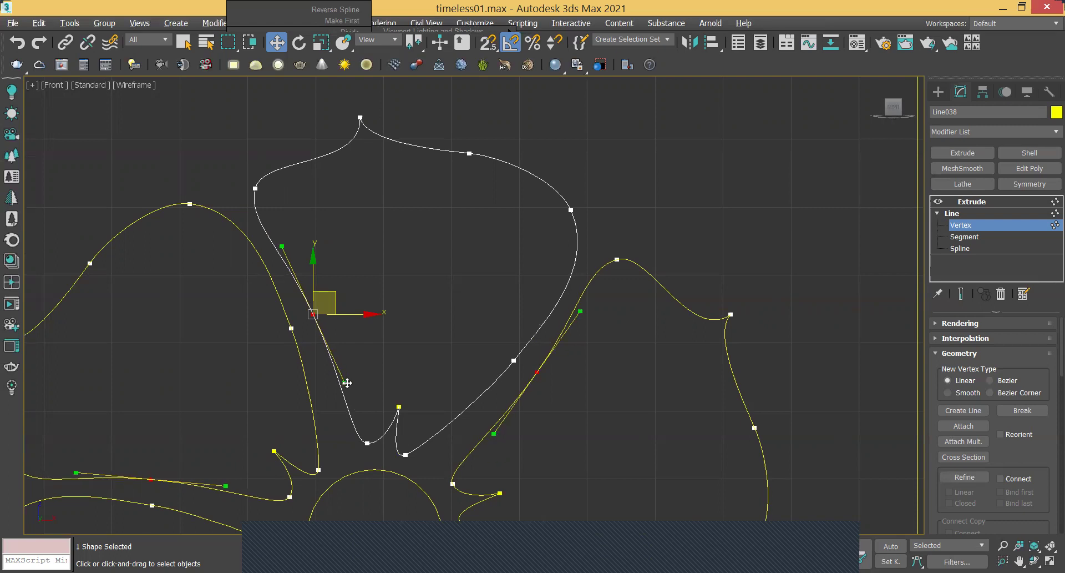
scroll(372, 370, down, 3)
drag(403, 251, 403, 251)
drag(401, 193, 418, 197)
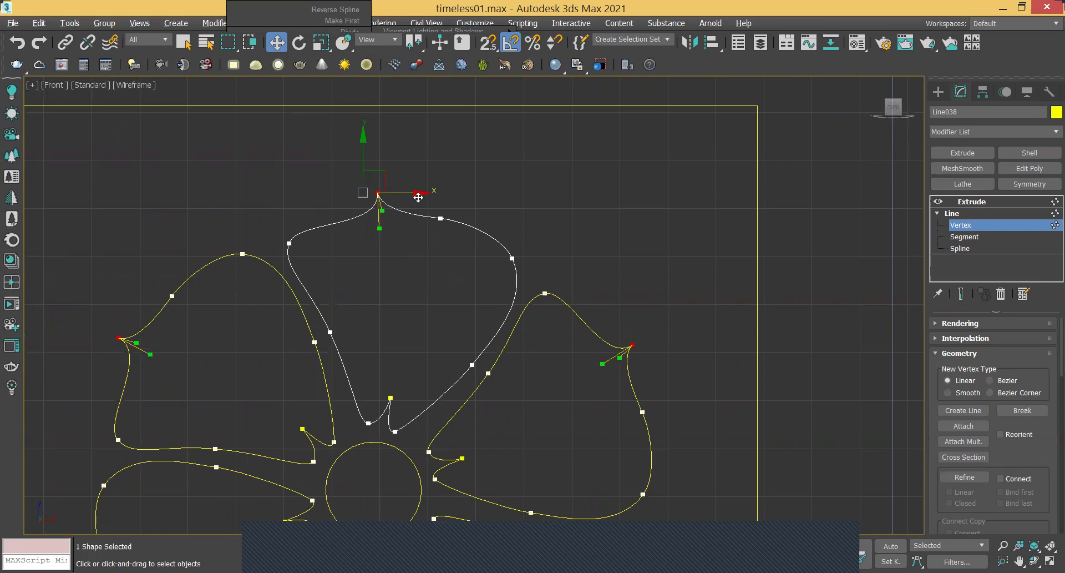
scroll(404, 268, down, 3)
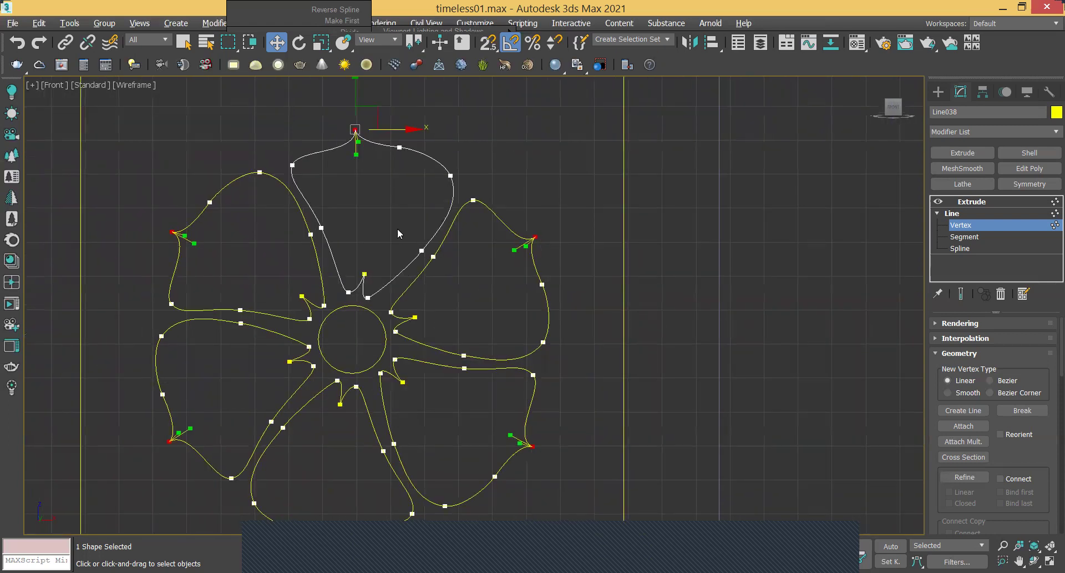
- Move the top petal's upper left shoulder vertex inward and nudge its left side vertex slightly right and down
scroll(383, 227, up, 3)
click(296, 229)
drag(342, 229, 346, 229)
click(256, 142)
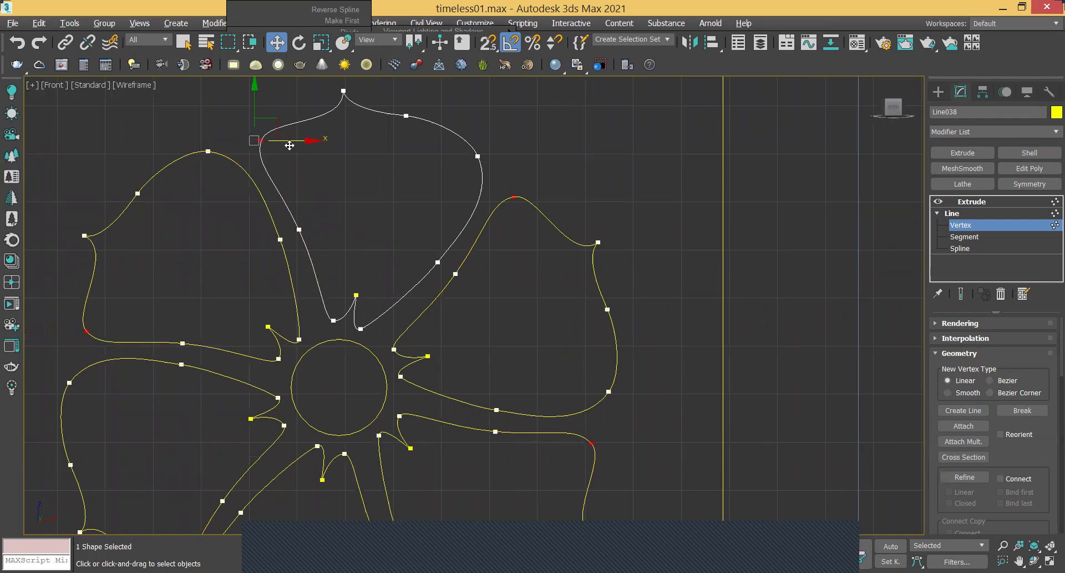
drag(289, 144, 300, 145)
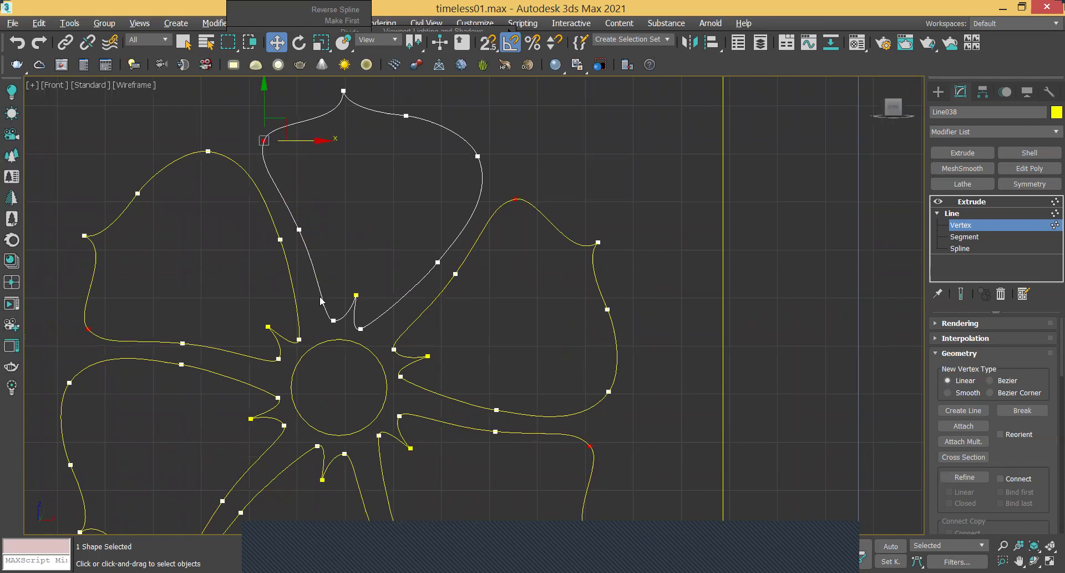
click(300, 229)
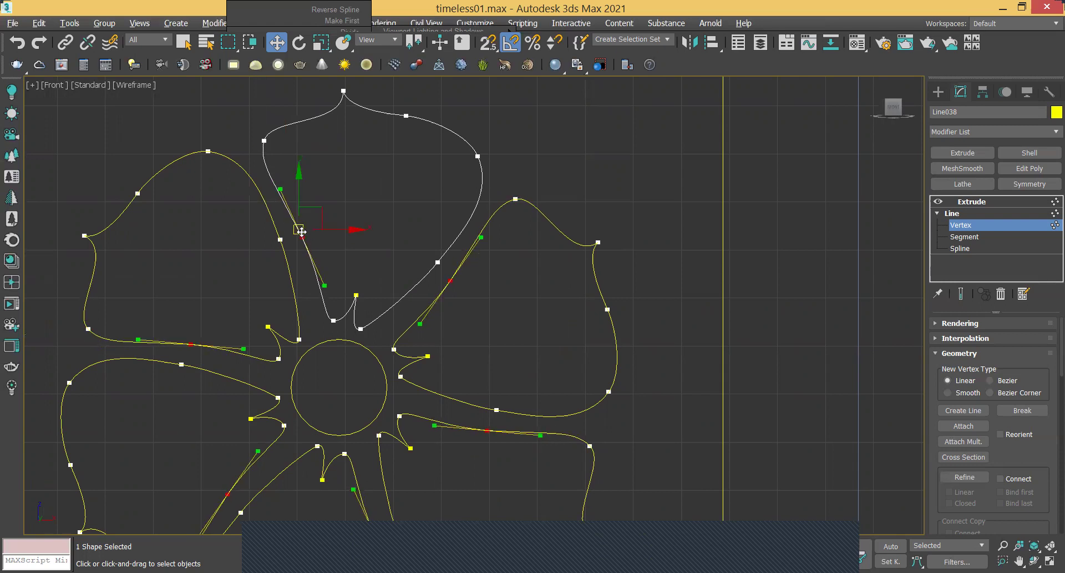
drag(321, 276, 323, 283)
scroll(397, 290, down, 2)
scroll(414, 287, up, 2)
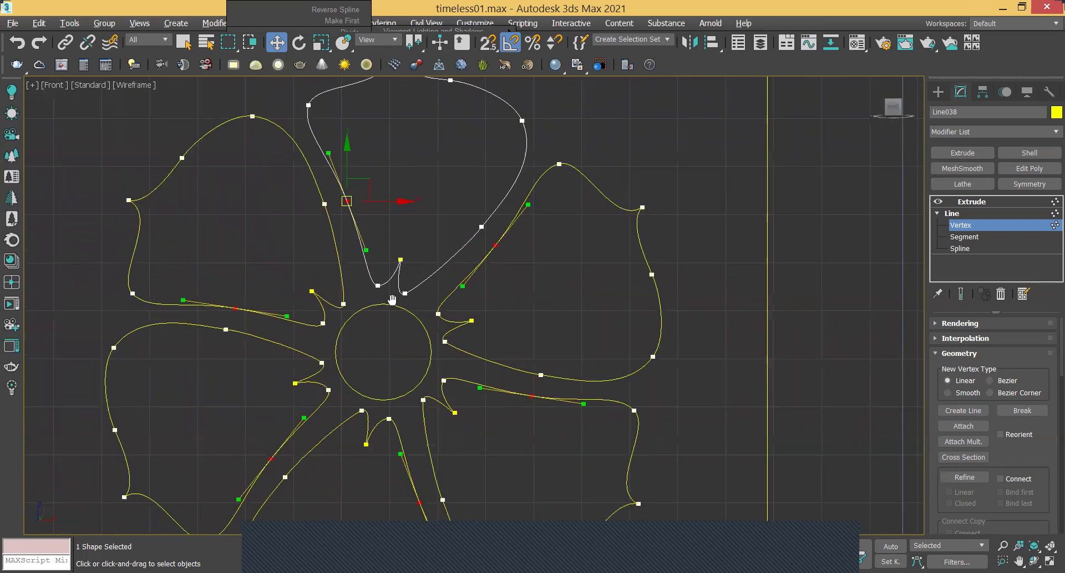
middle_drag(413, 259, 391, 301)
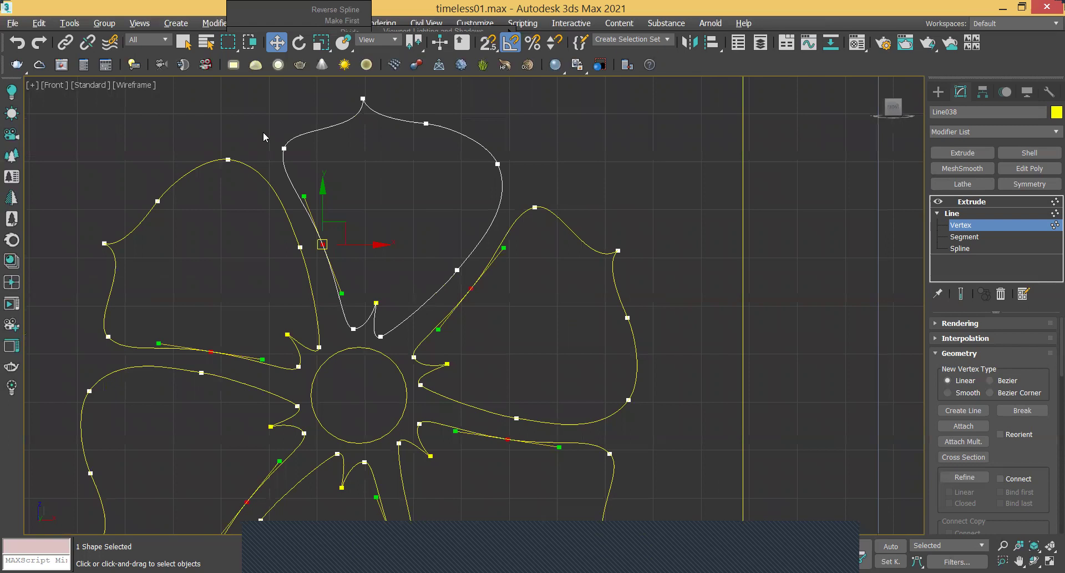
- Scale the top petal's two shoulder vertices slightly closer together about the selection center, and return to the Extrude level
drag(518, 188, 515, 191)
middle_drag(425, 286, 445, 304)
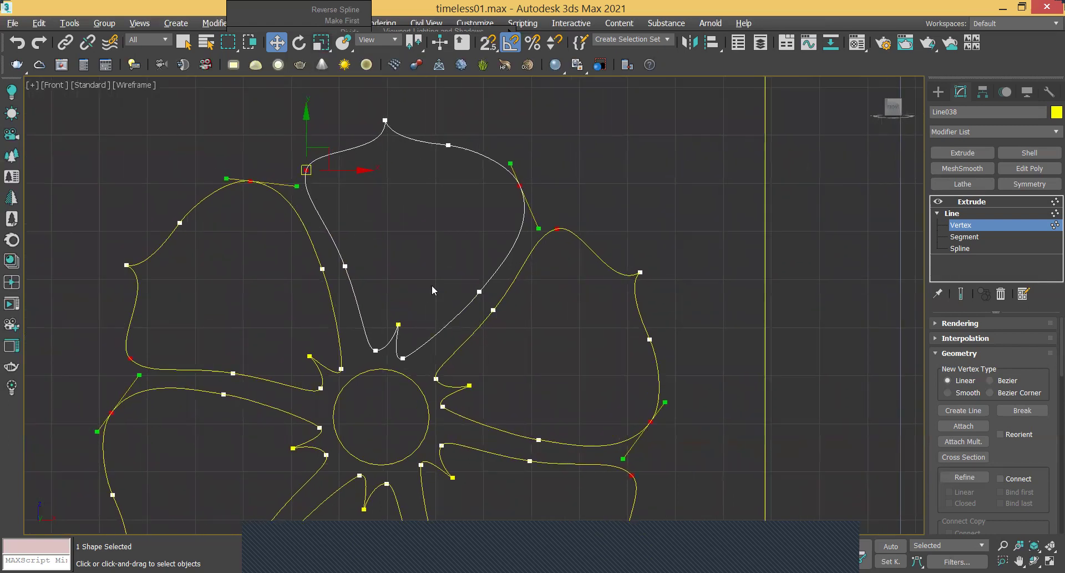
key(r)
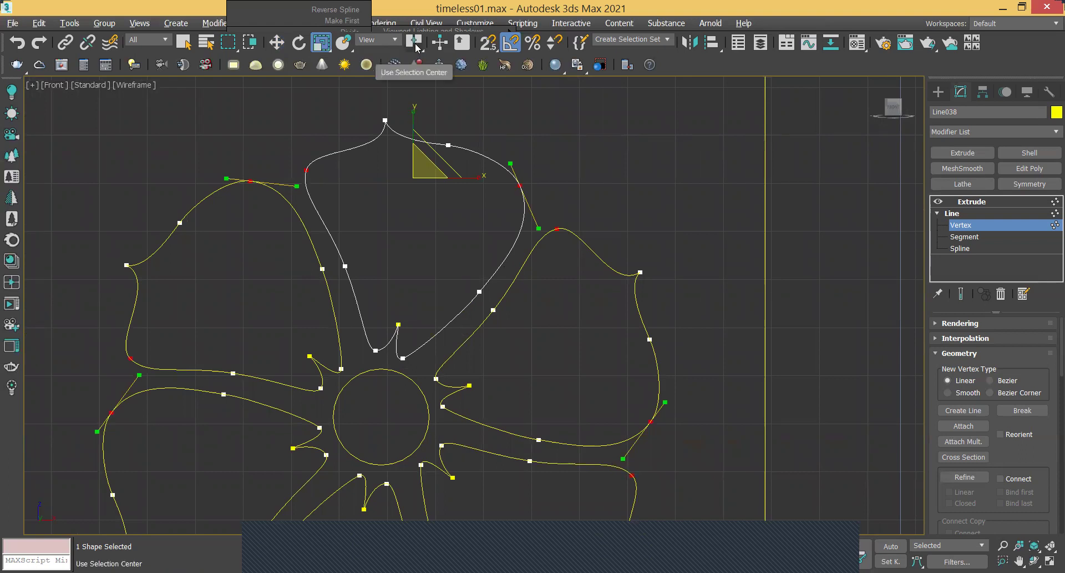
drag(471, 177, 468, 172)
click(588, 204)
scroll(513, 305, down, 3)
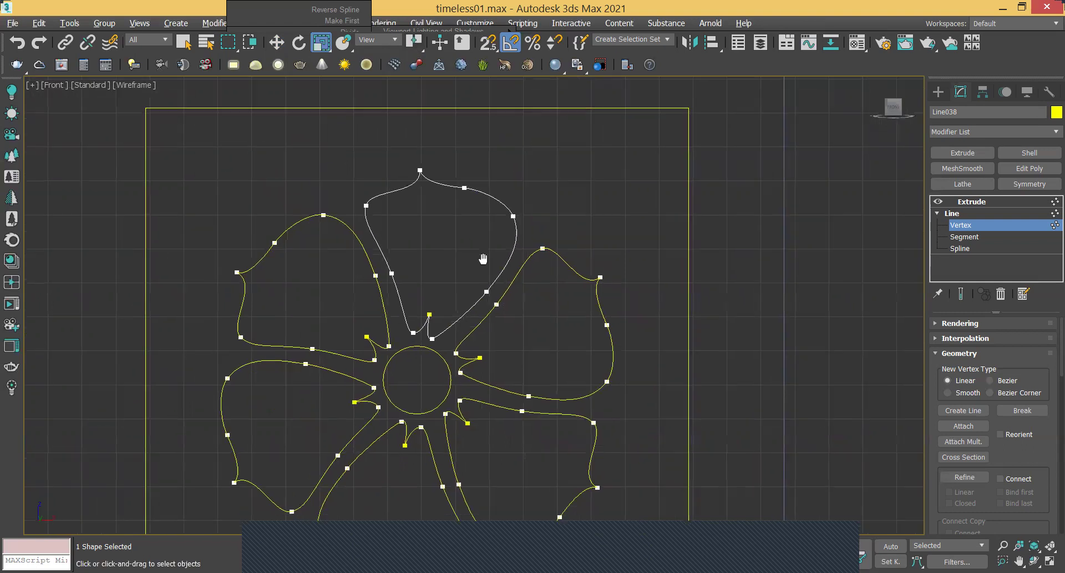
click(972, 203)
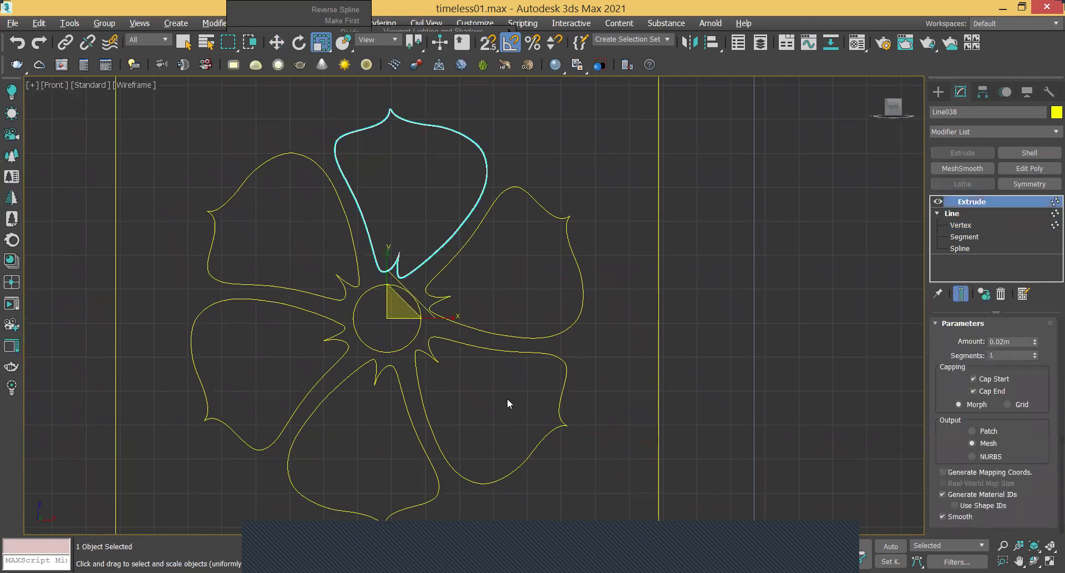
middle_drag(551, 376, 550, 369)
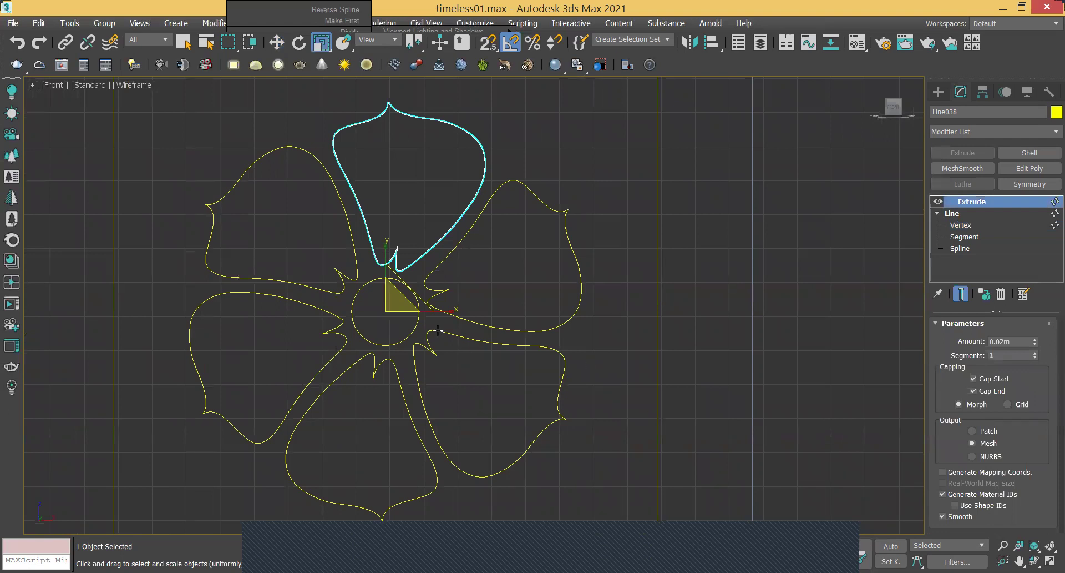
- Start the Ellipse spline tool and switch on snapping with Endpoint as the only snap type
click(420, 354)
scroll(403, 333, up, 4)
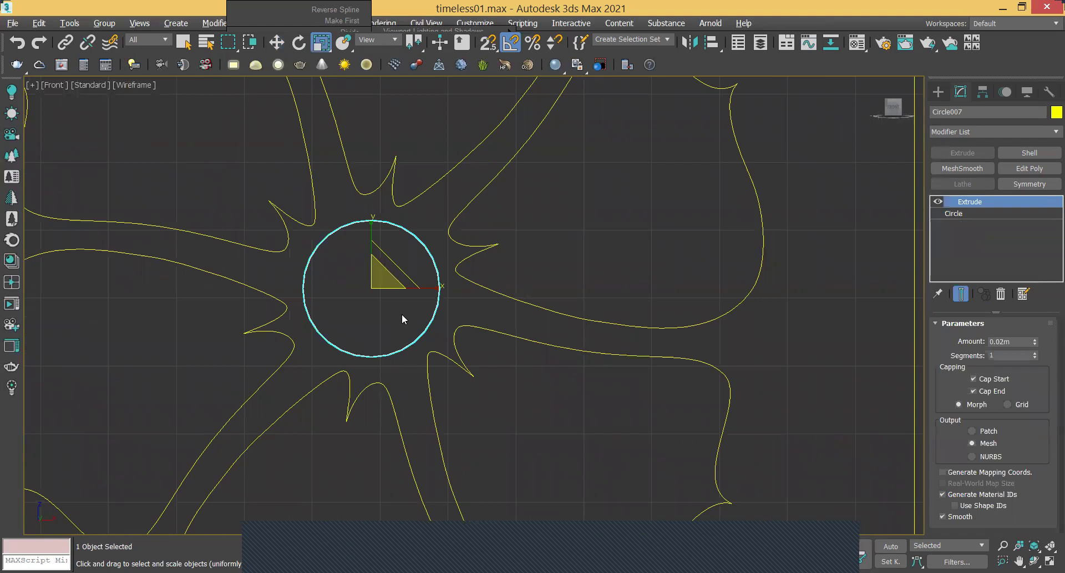
click(528, 303)
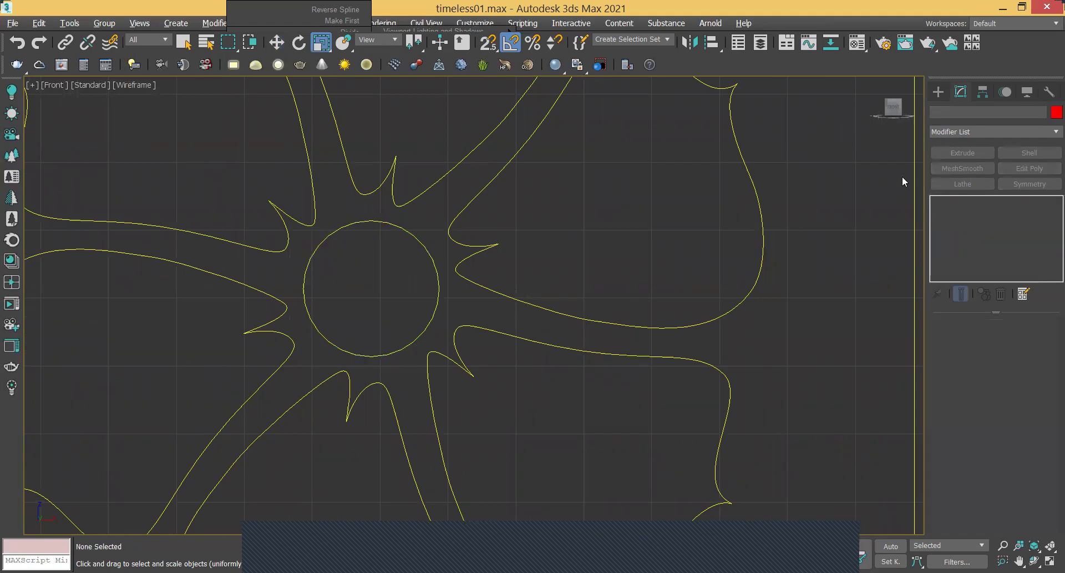
click(936, 94)
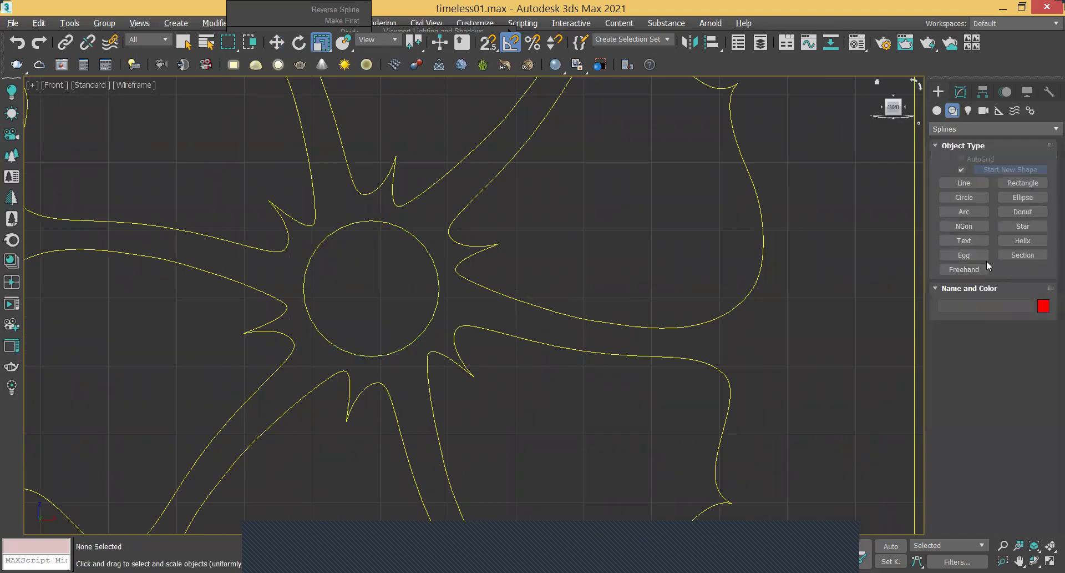
click(1033, 197)
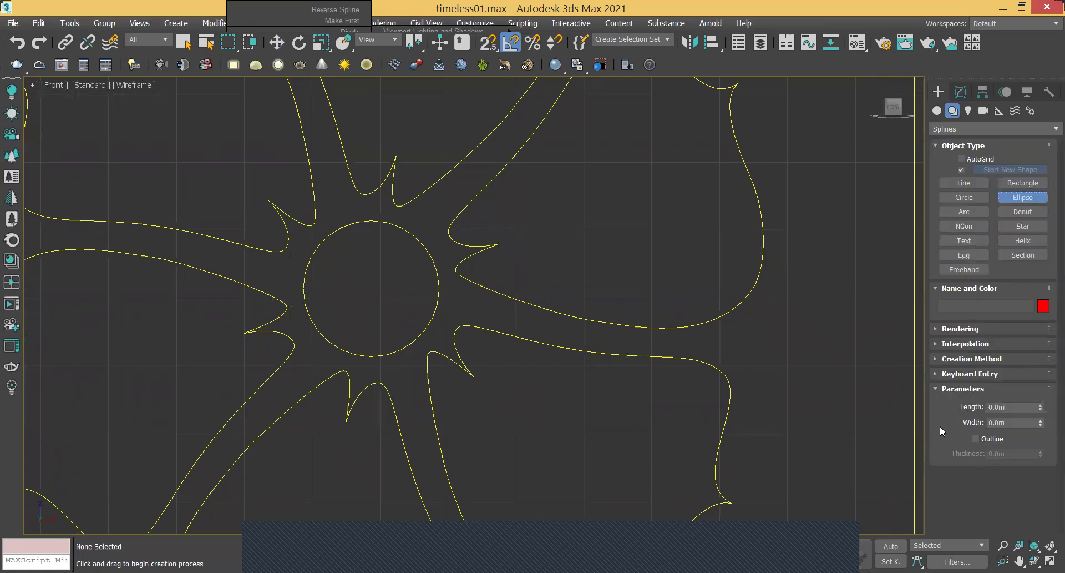
click(979, 374)
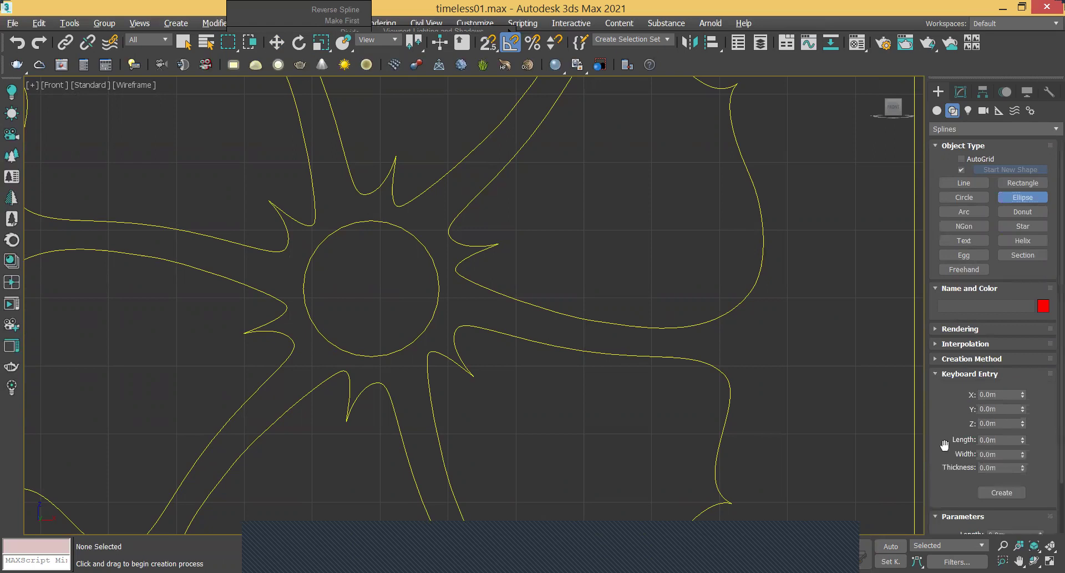
click(975, 359)
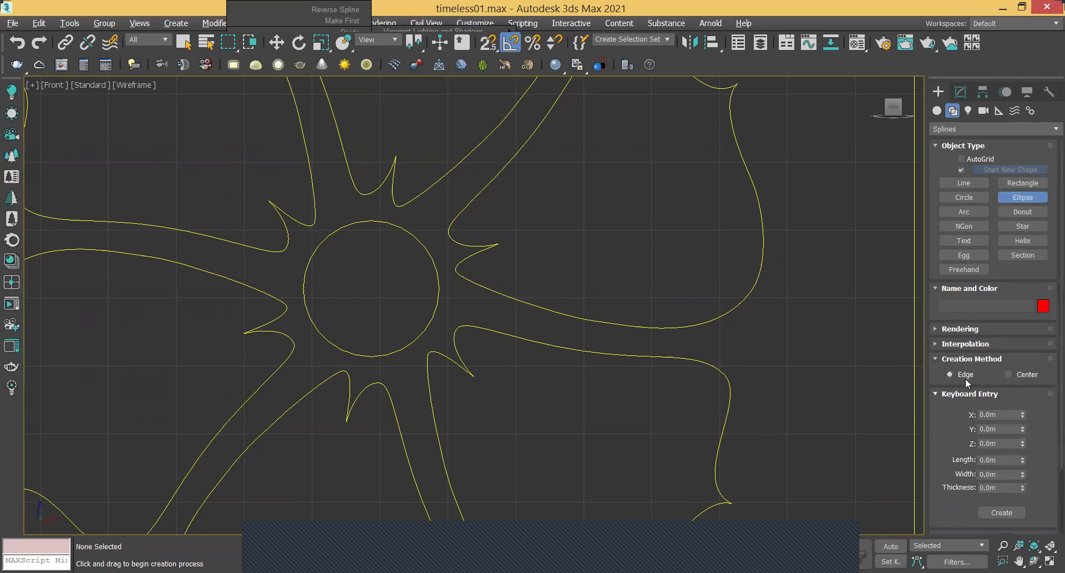
click(489, 43)
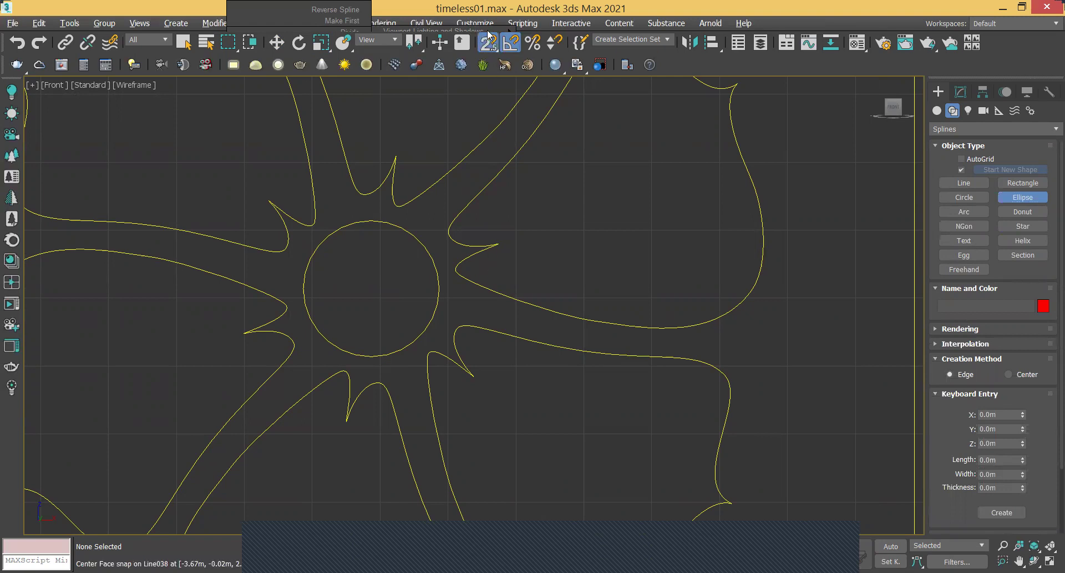
right_click(491, 40)
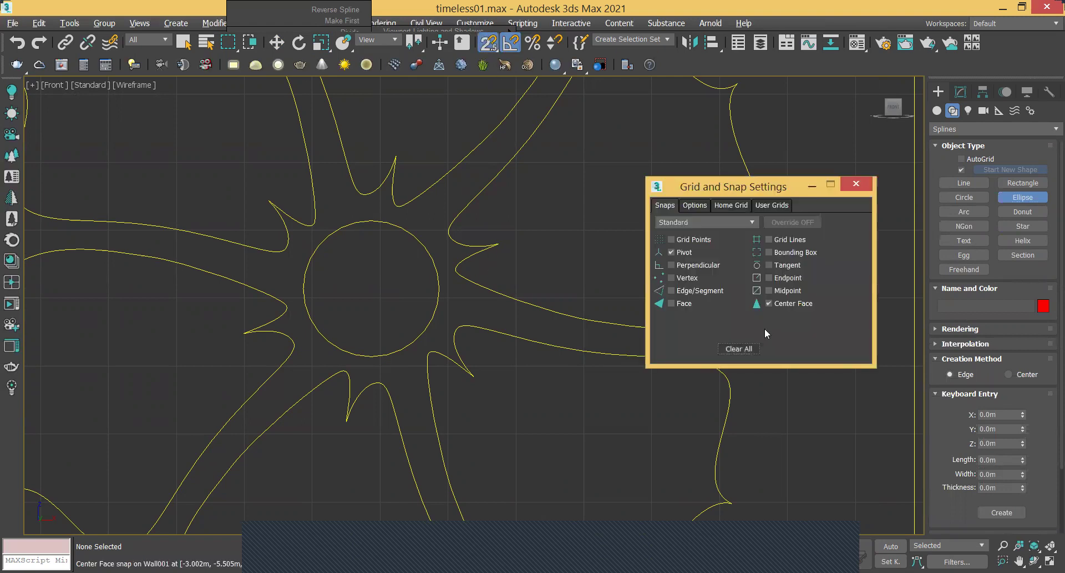
click(672, 252)
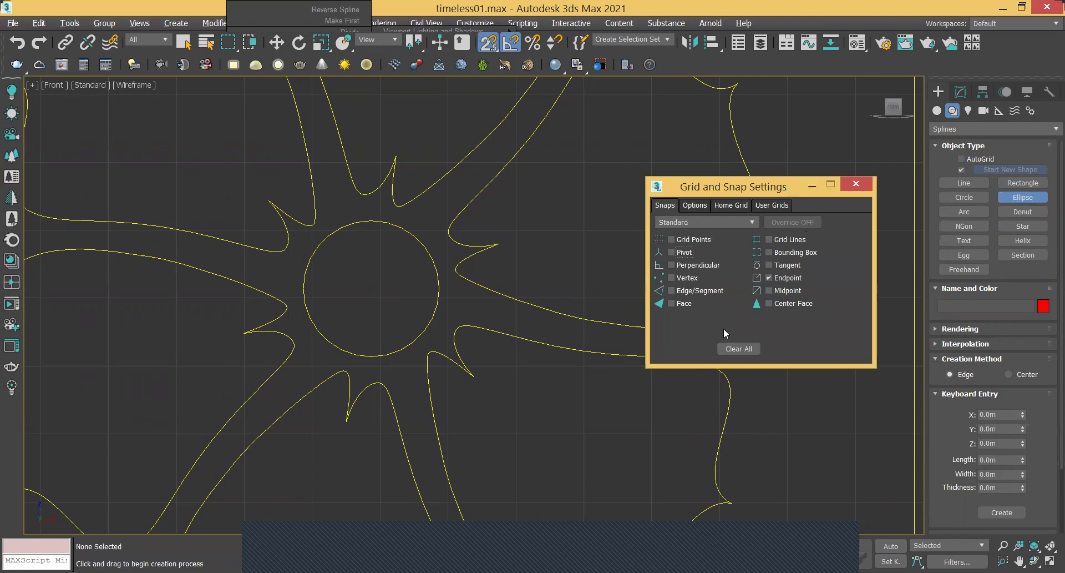
click(692, 331)
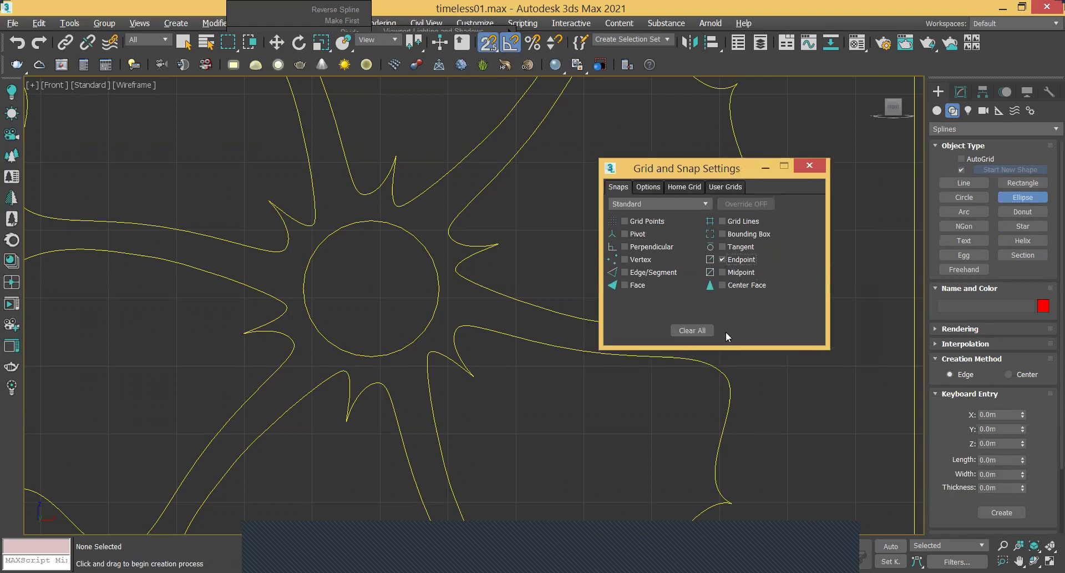
click(810, 165)
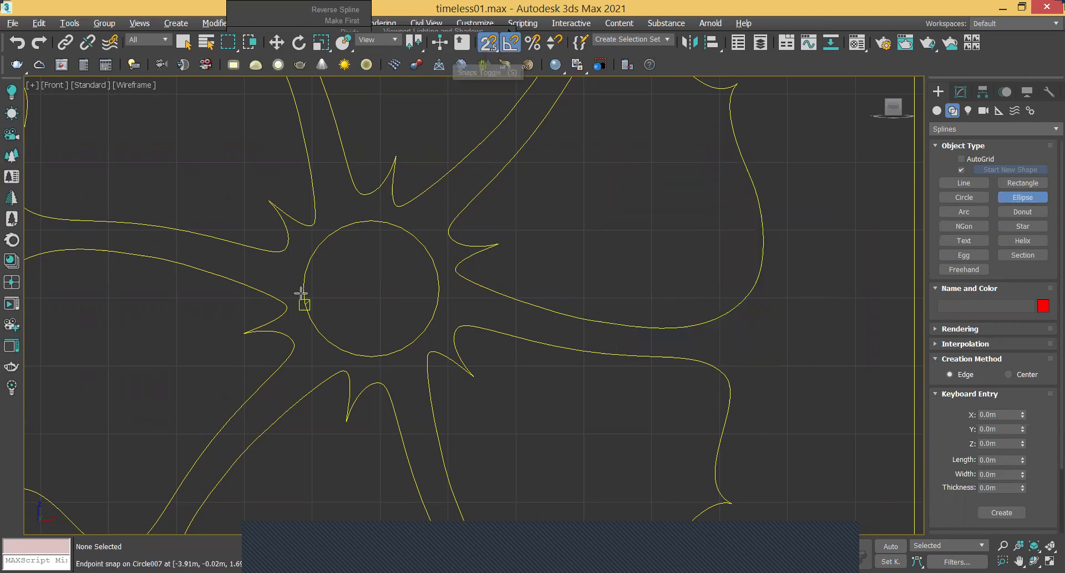
- Draw an ellipse about 0.2 m wide across the center circle's horizontal diameter and set its length to 0.1 m
drag(302, 289, 437, 288)
key(r)
click(962, 92)
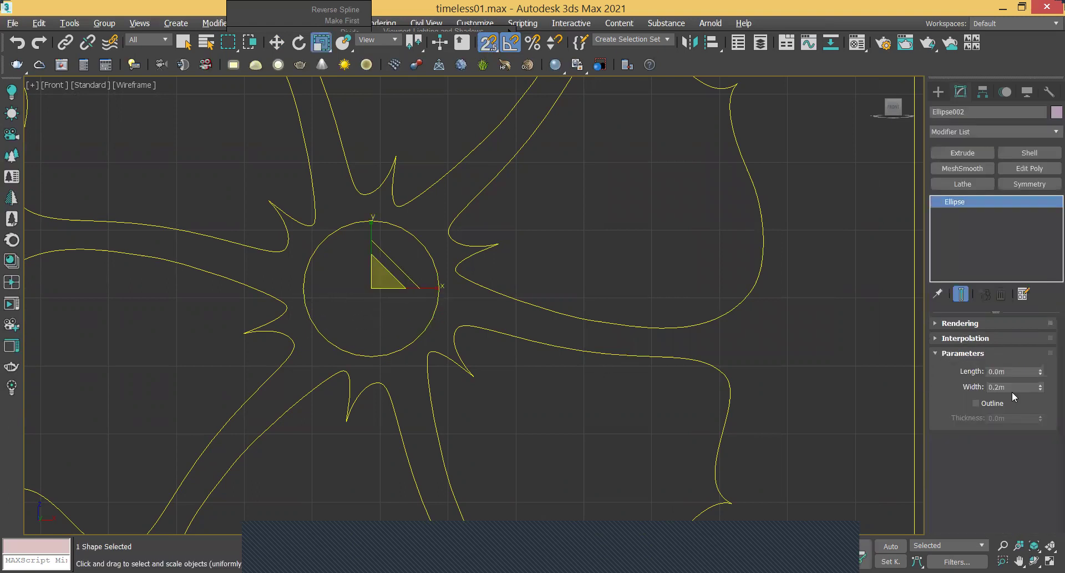
click(1010, 372)
text(0.1)
key(Return)
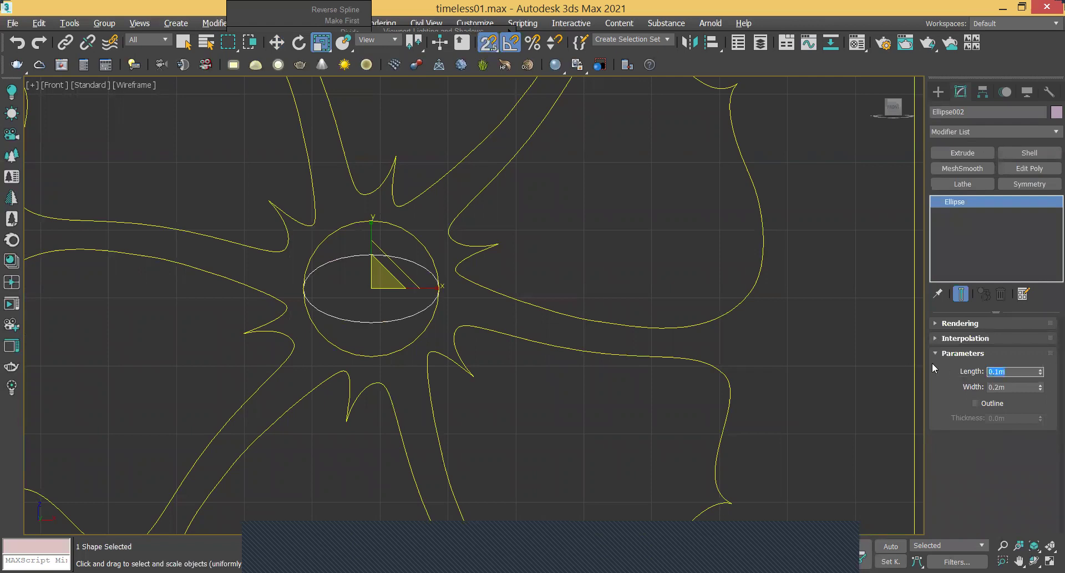
- Delete the extruded circle at the flower's center
click(408, 228)
click(421, 245)
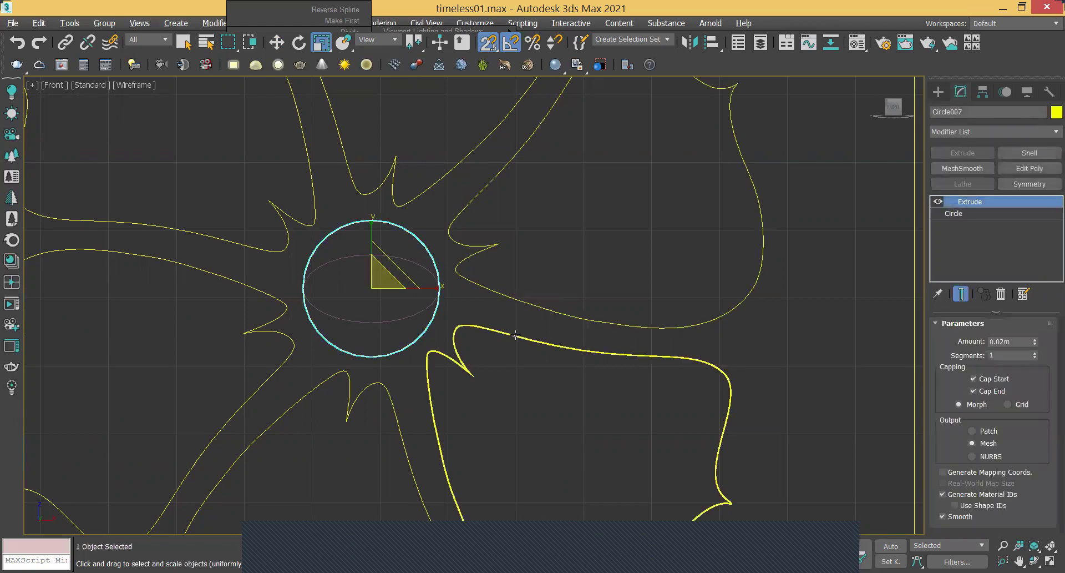
key(Delete)
- Change the center ellipse's object color to yellow, ACI 2
click(386, 260)
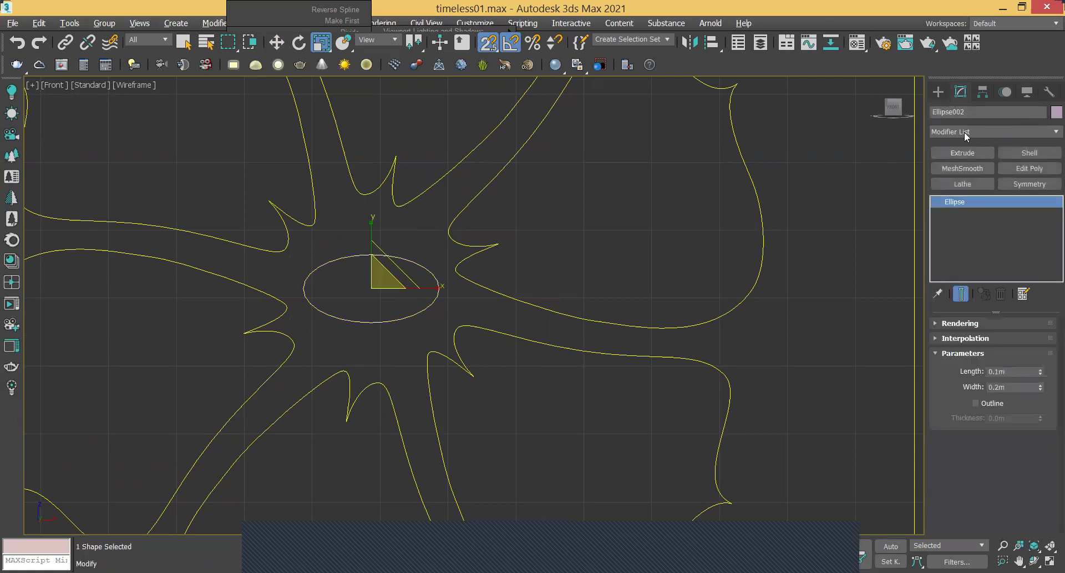
click(1055, 112)
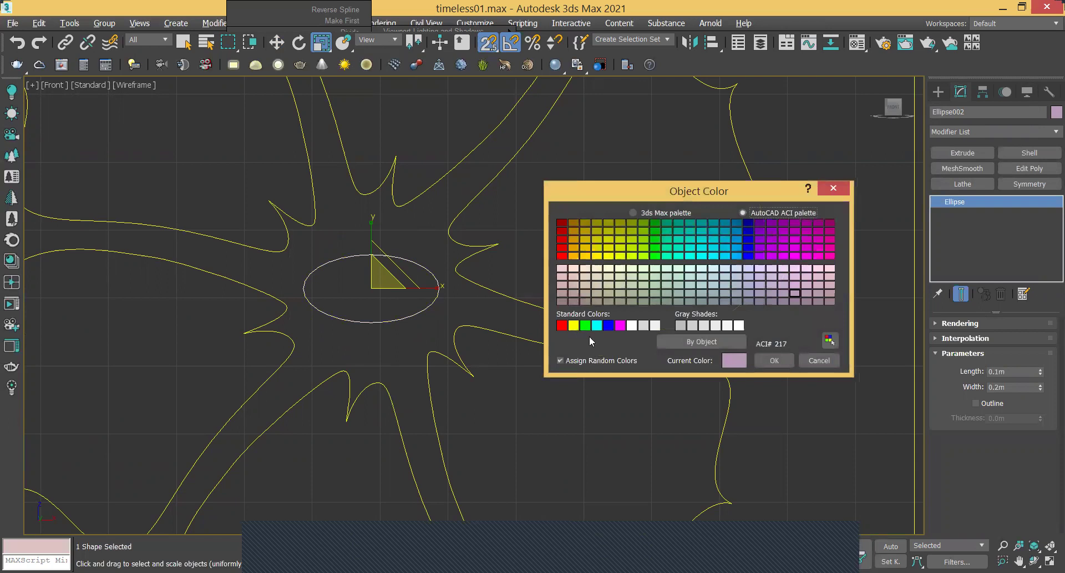
click(573, 326)
click(775, 360)
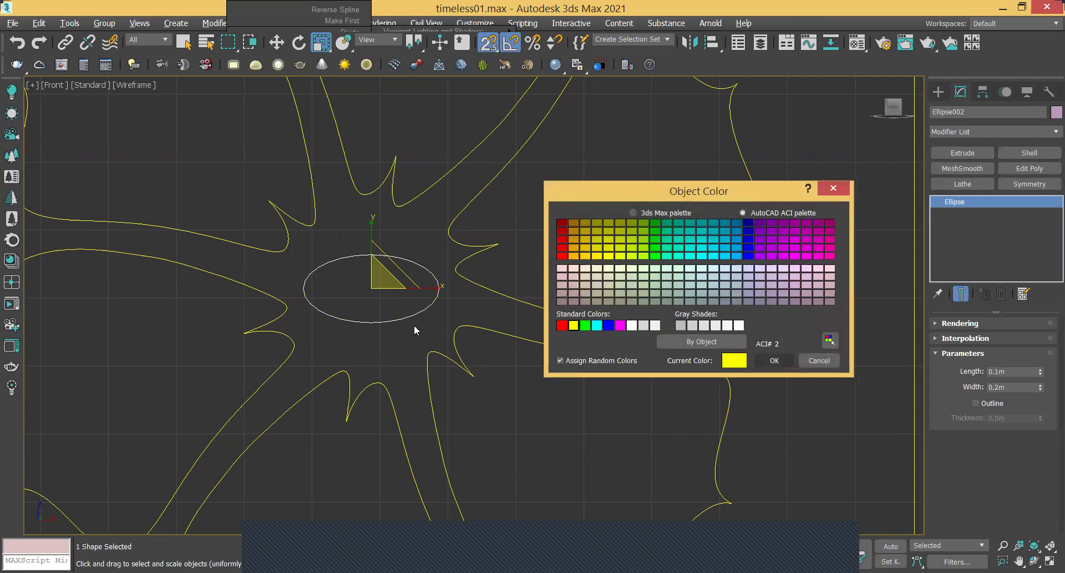
- Turn off position snapping and rotate the center ellipse slightly counterclockwise in the front view
click(299, 43)
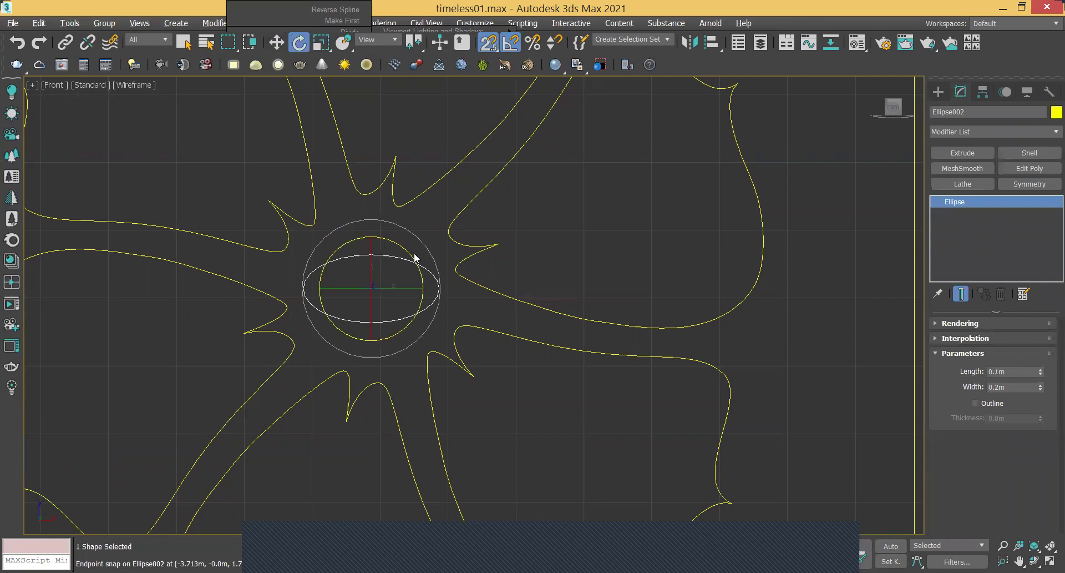
click(489, 49)
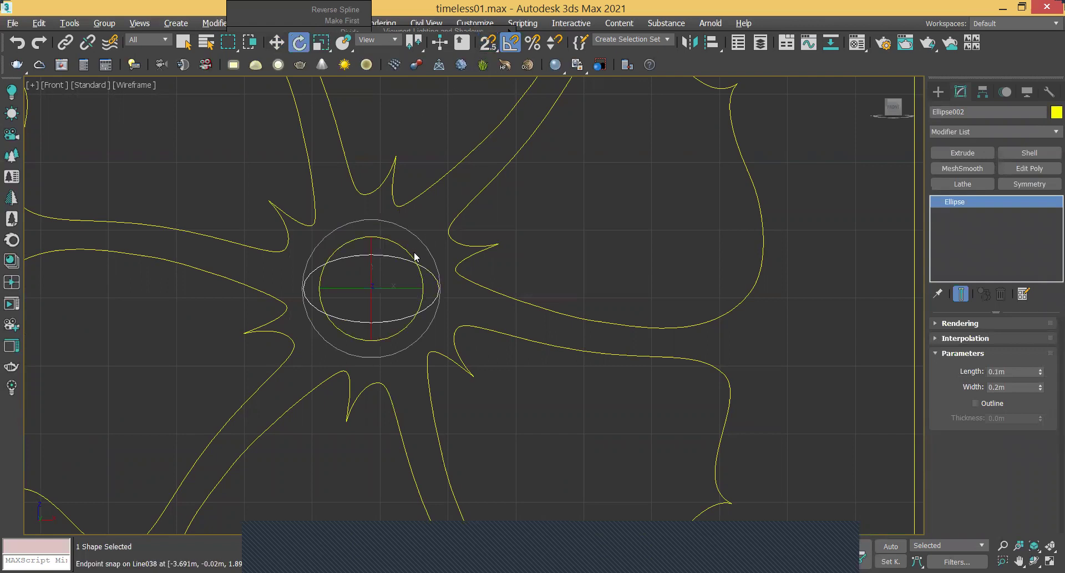
drag(409, 254, 409, 246)
click(557, 248)
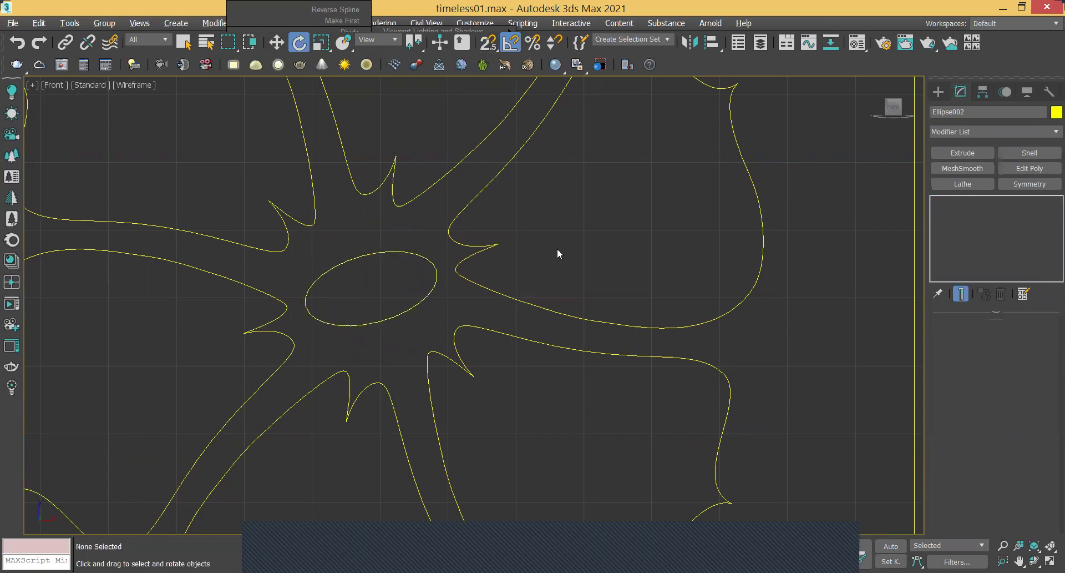
- Extrude the tilted center ellipse by 0.02 m
click(411, 306)
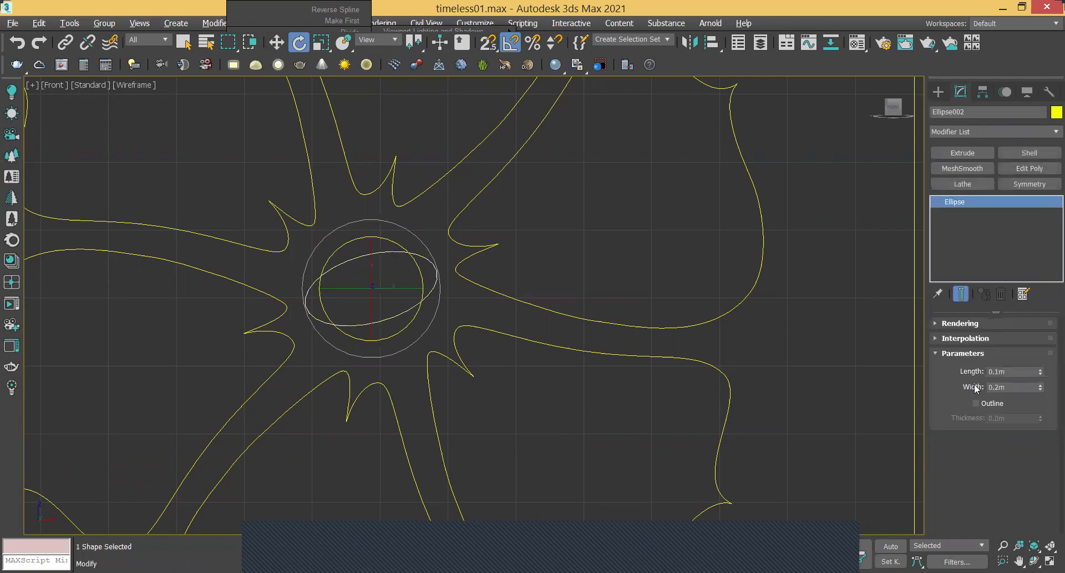
click(946, 152)
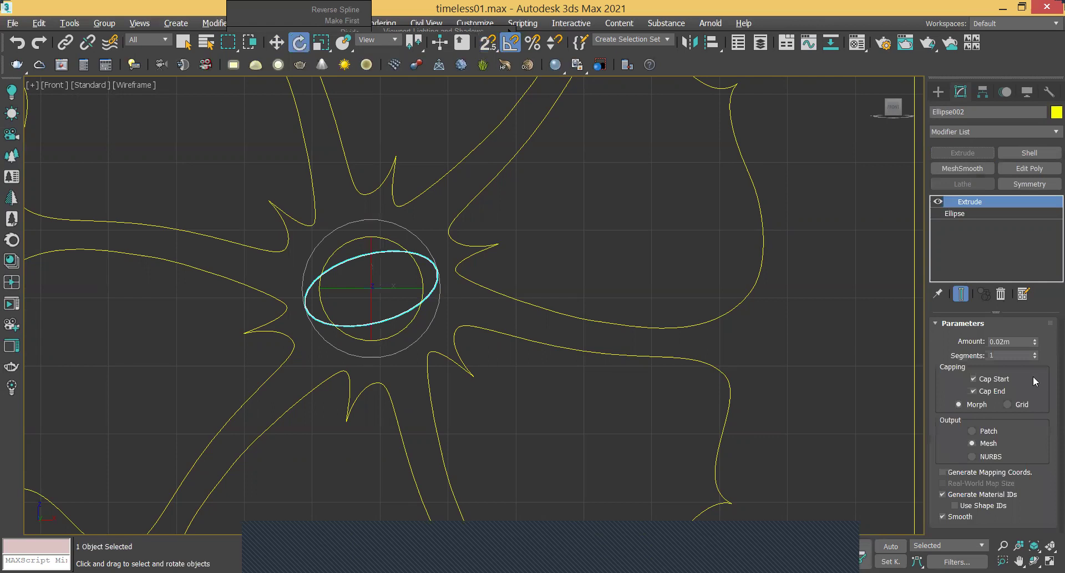
click(534, 351)
- Make the square frame renderable in both renderer and viewport with a rectangular 0.02 m by 0.02 m section
scroll(533, 375, down, 5)
middle_drag(532, 374, 514, 365)
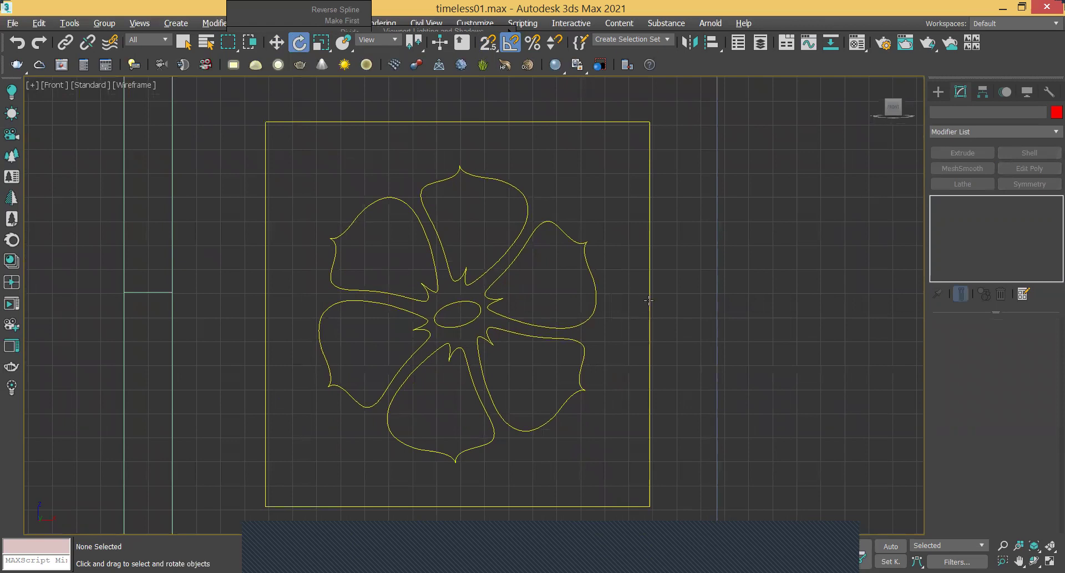
click(574, 122)
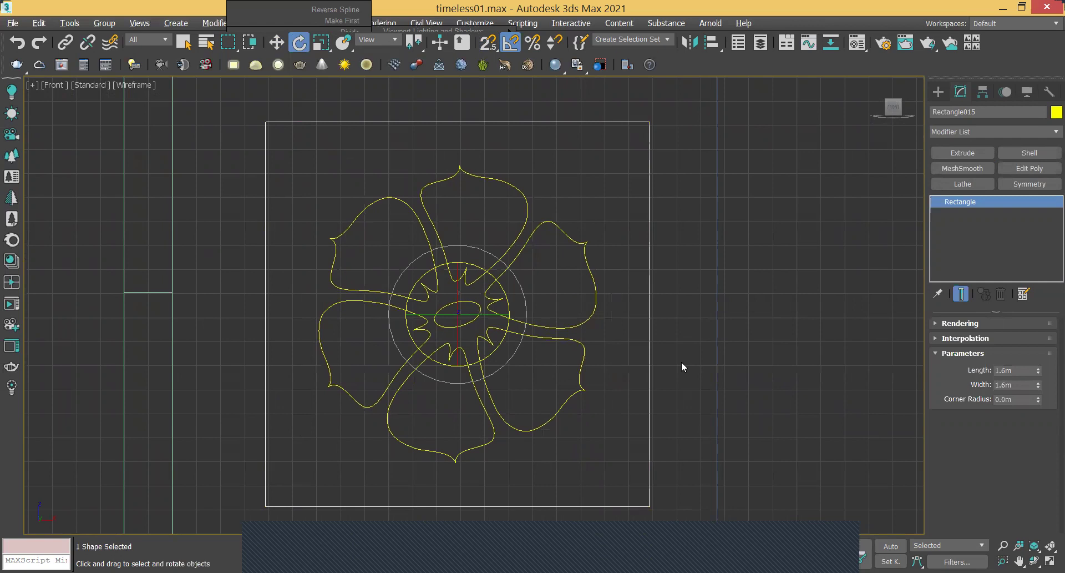
click(957, 323)
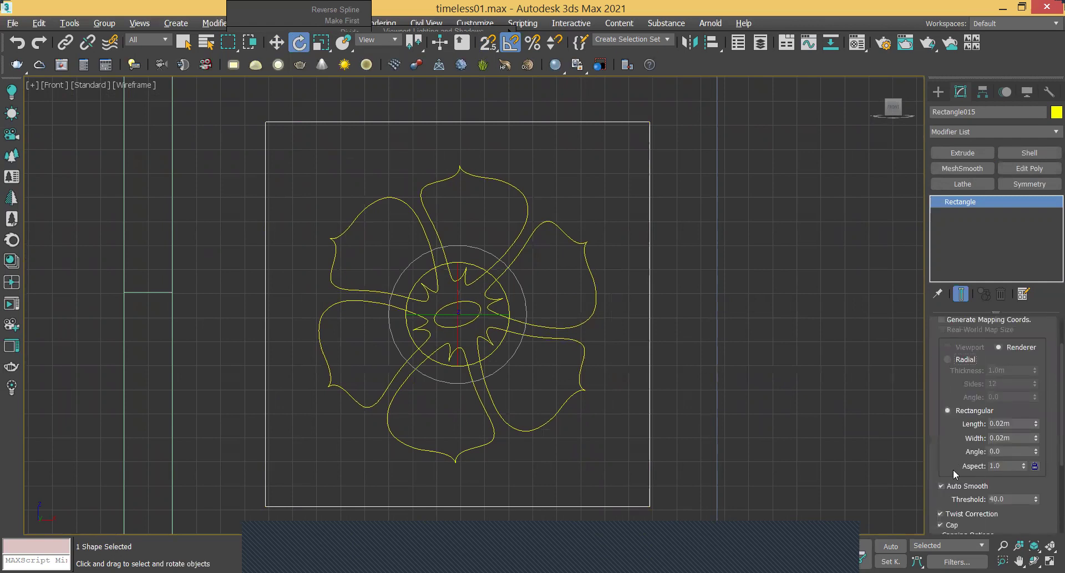
scroll(948, 414, up, 1)
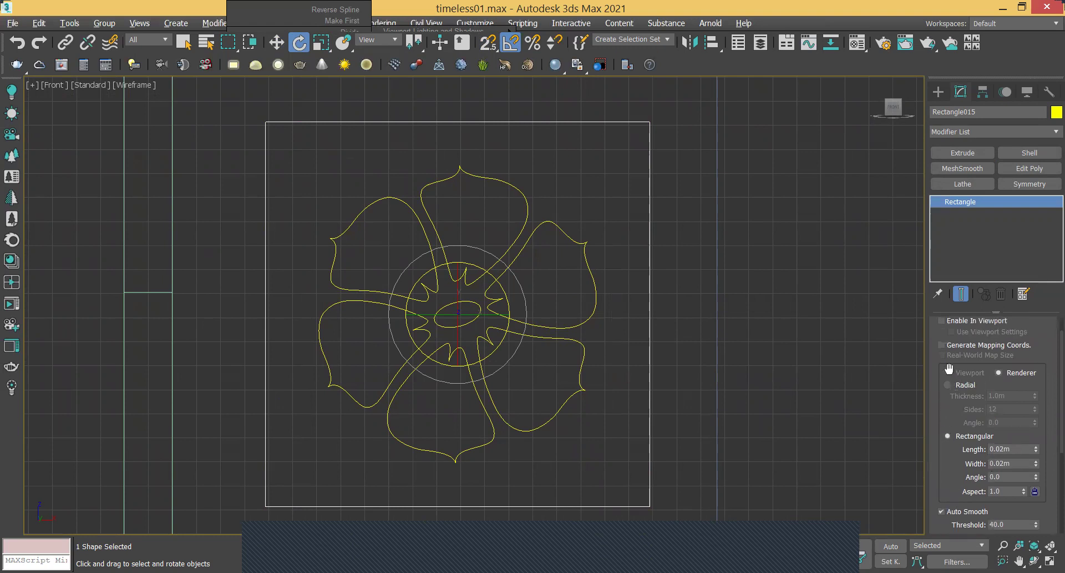
scroll(946, 468, up, 1)
click(946, 464)
click(952, 340)
click(950, 348)
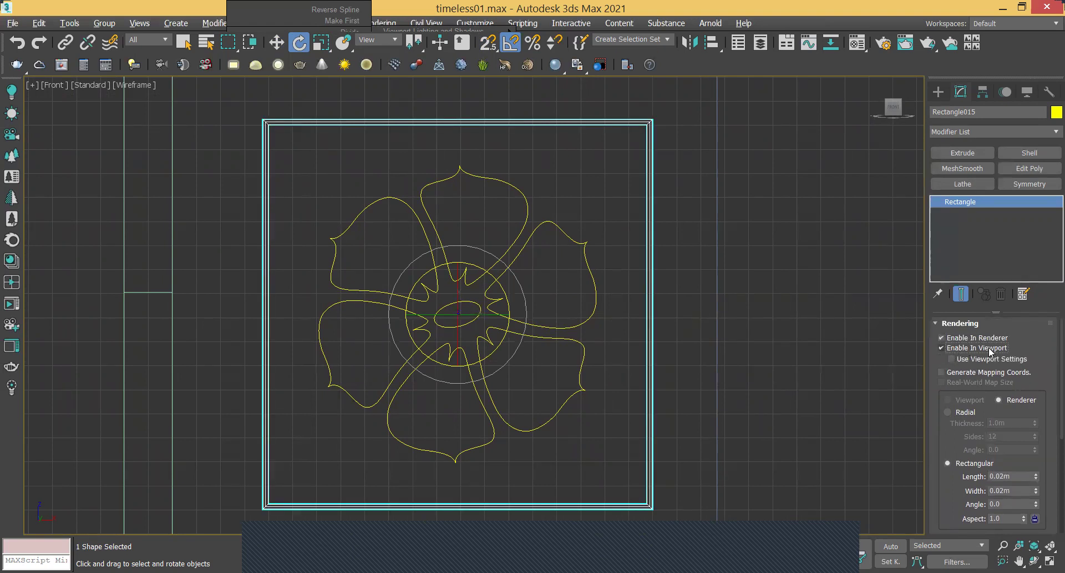
click(777, 325)
- Group the six petals, the center ellipse and the square frame together under the default name
scroll(538, 346, down, 2)
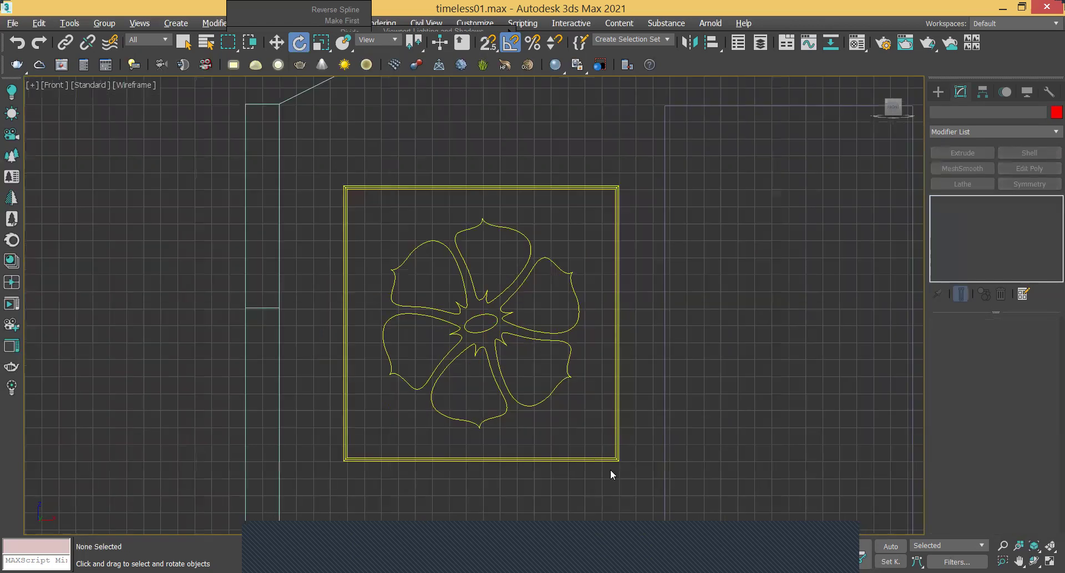
drag(625, 483, 402, 256)
click(98, 24)
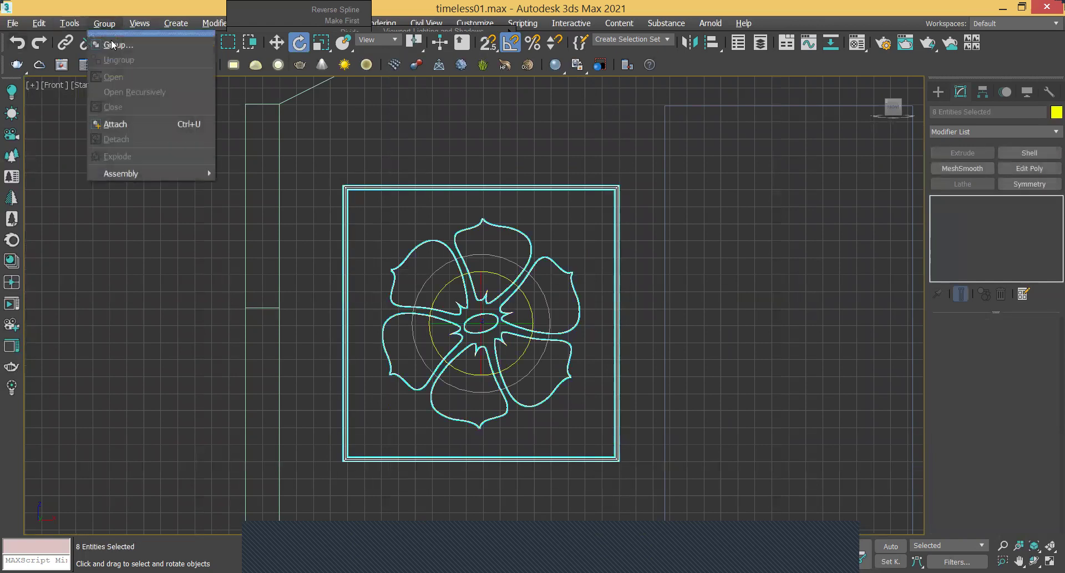
click(115, 47)
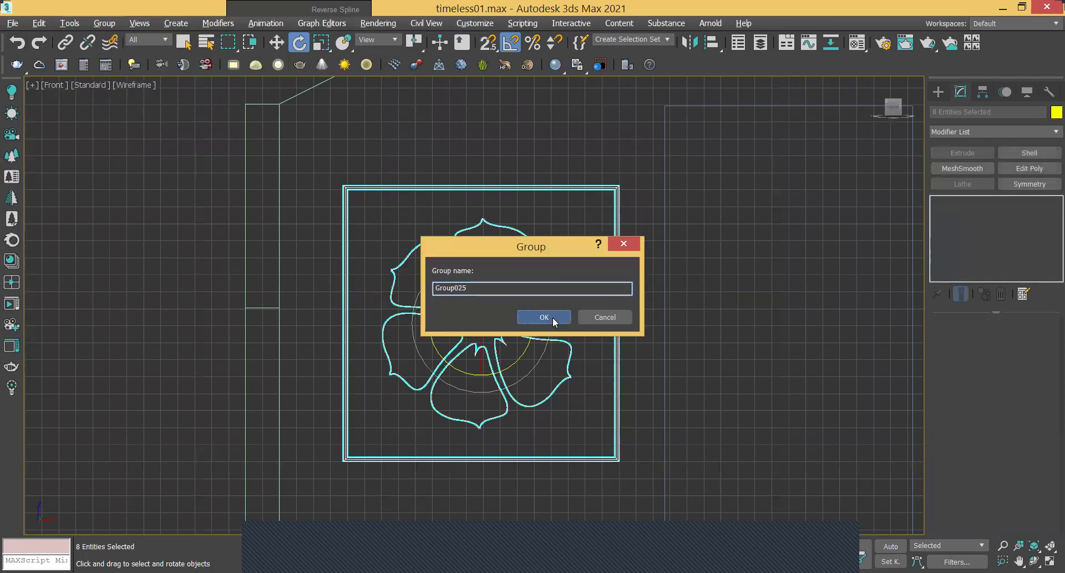
click(553, 318)
click(633, 335)
- Examine the grouped decoration inside the room from an angled orthographic view with default shading
scroll(630, 332, down, 2)
click(513, 285)
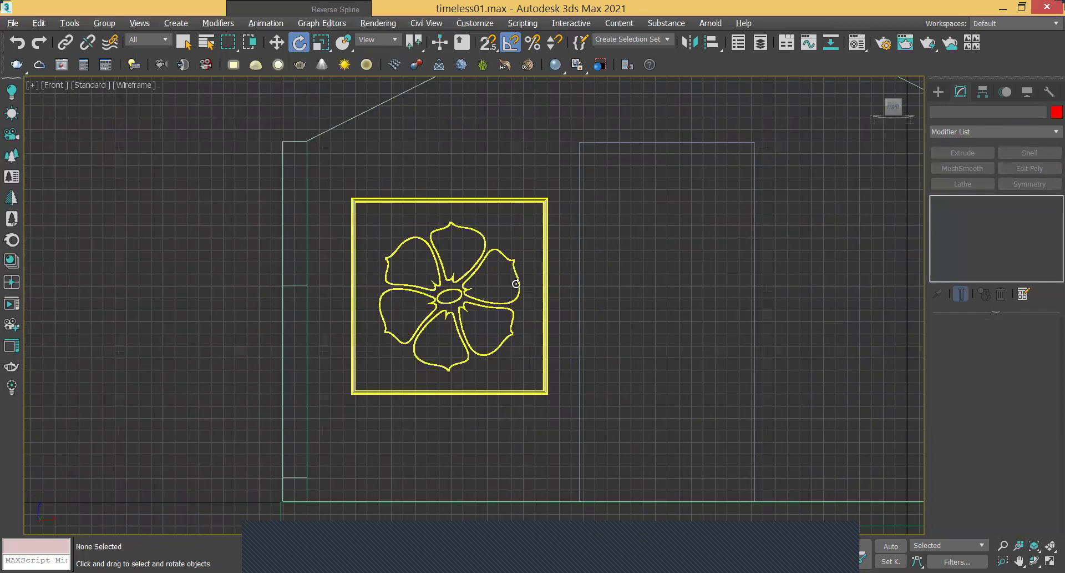
key(ctrl+r)
drag(505, 333, 458, 331)
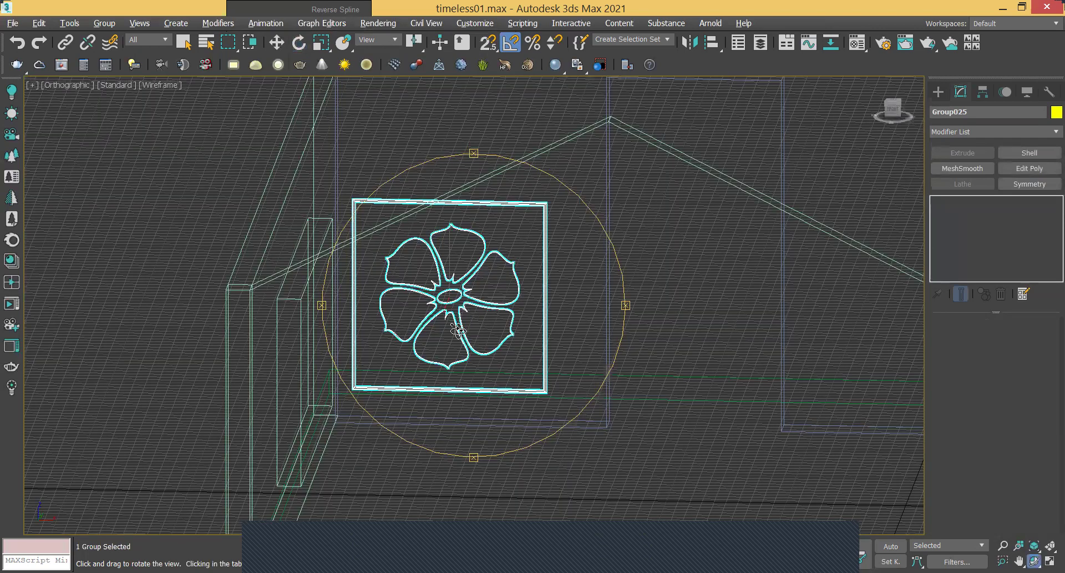
drag(434, 270, 176, 94)
key(e)
click(162, 84)
click(178, 96)
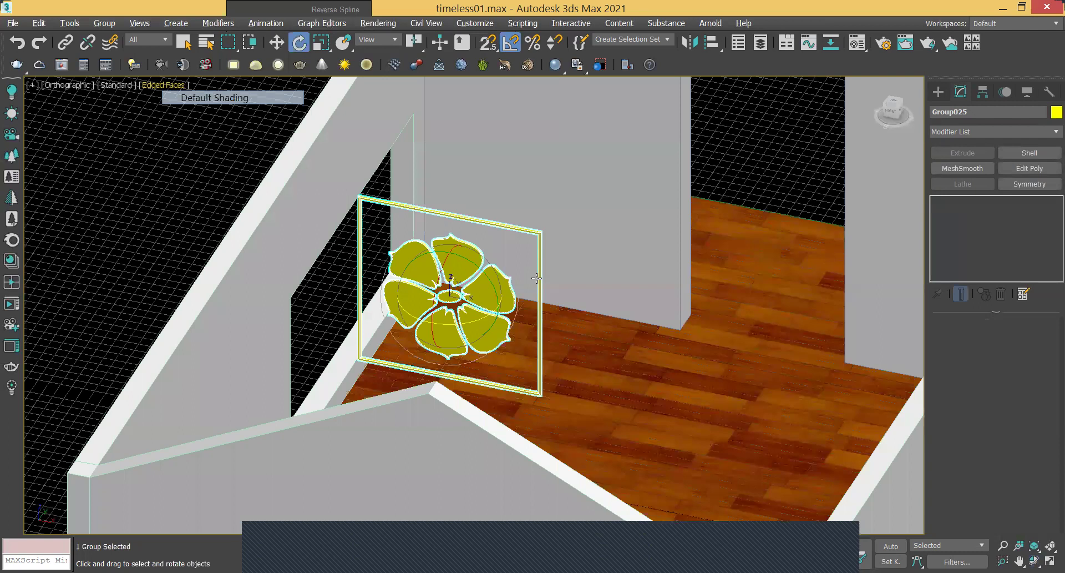
click(785, 148)
scroll(600, 333, up, 2)
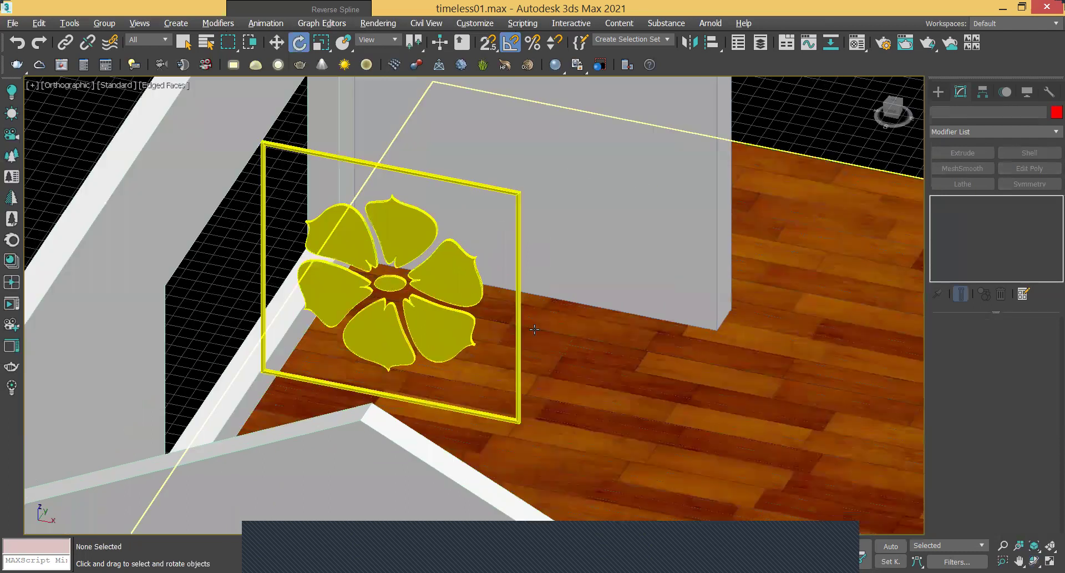
click(463, 298)
scroll(554, 263, down, 2)
scroll(533, 294, down, 1)
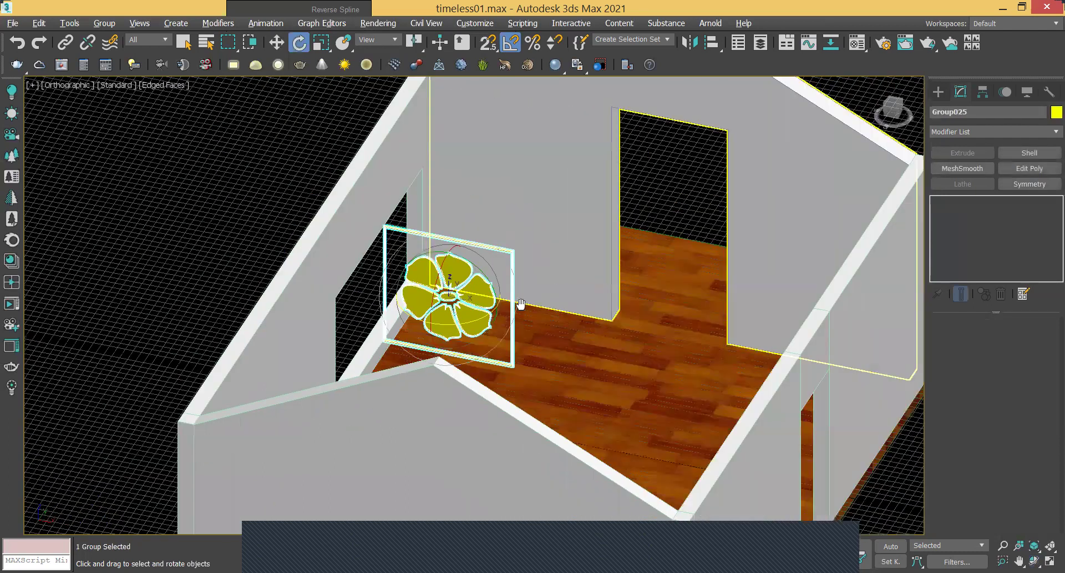
scroll(515, 306, up, 2)
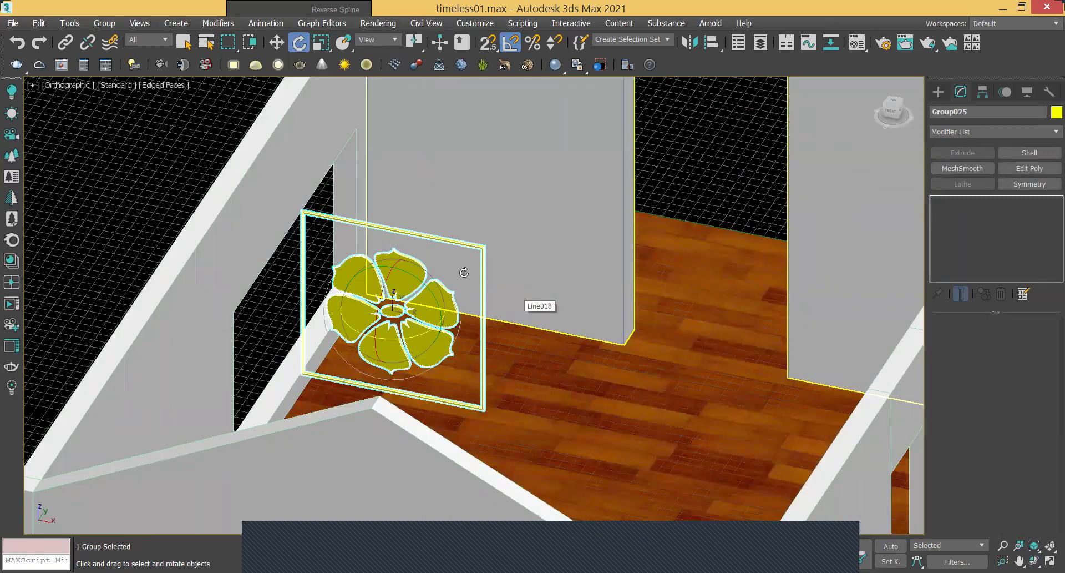
- Show the decoration group and the surrounding walls in the Top view
click(72, 85)
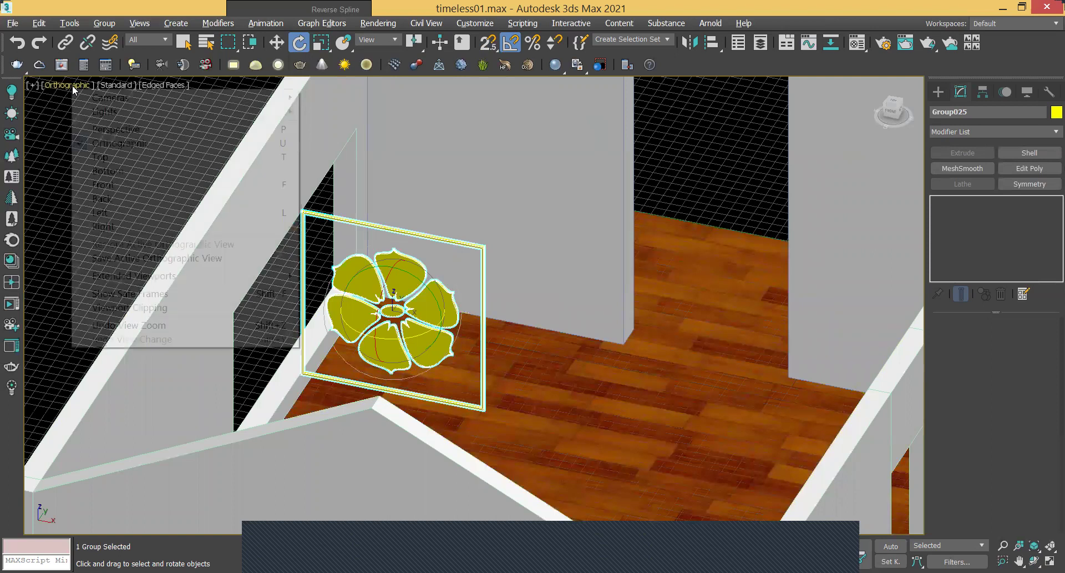
click(101, 158)
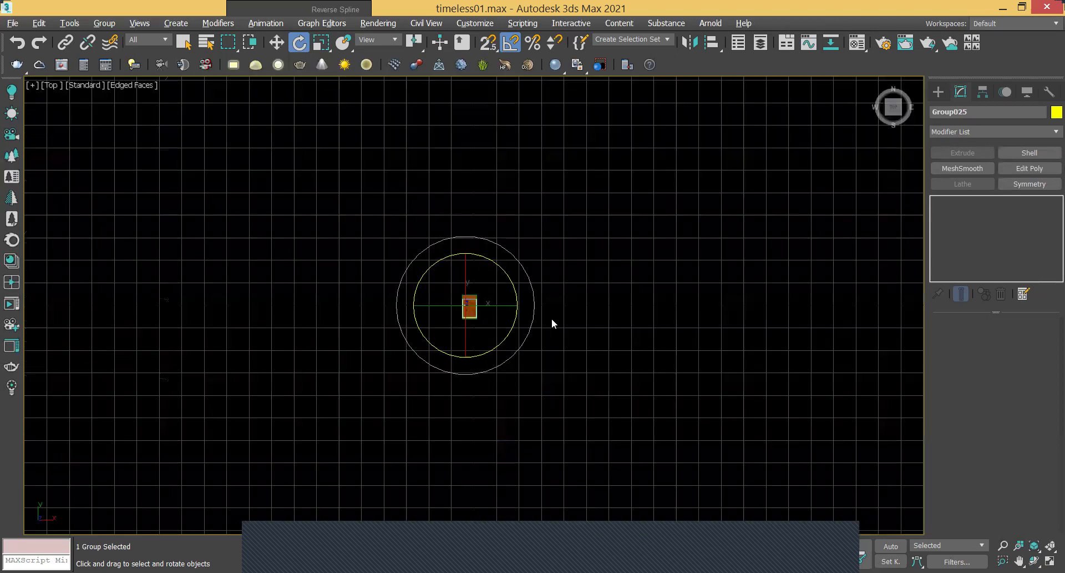
key(z)
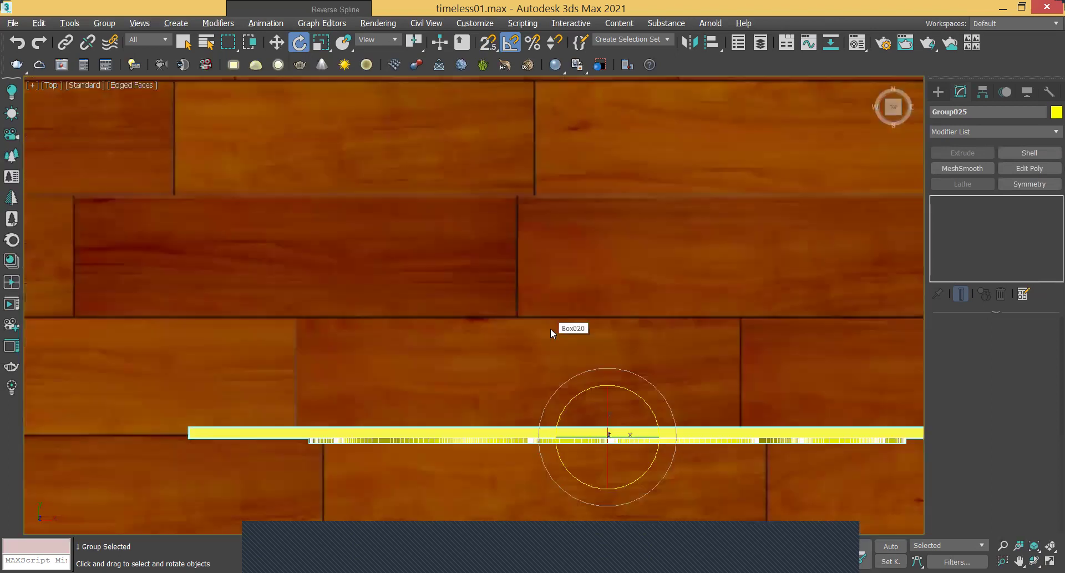
scroll(550, 329, down, 2)
scroll(562, 321, down, 5)
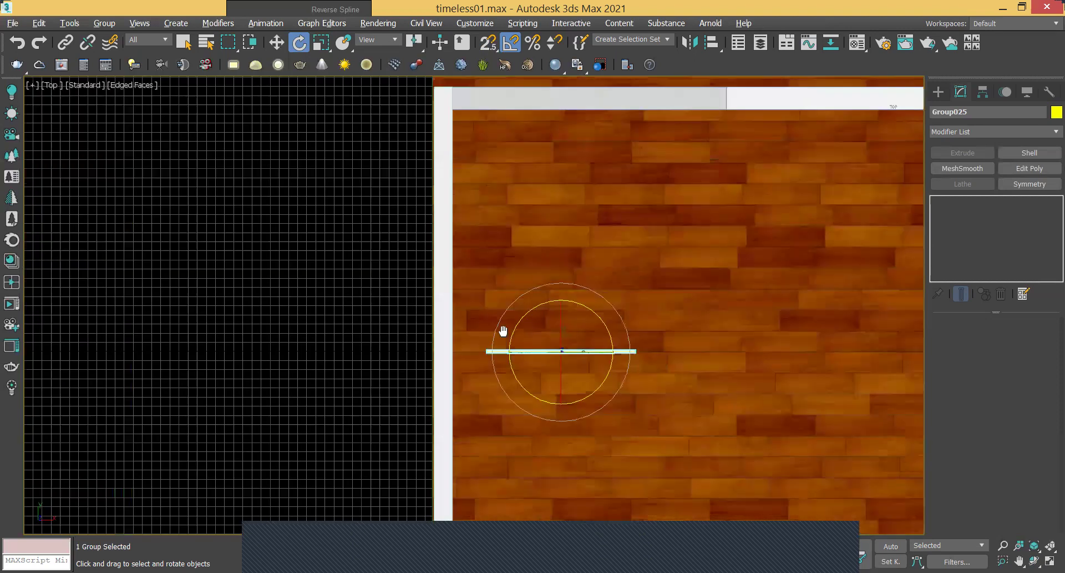
click(713, 44)
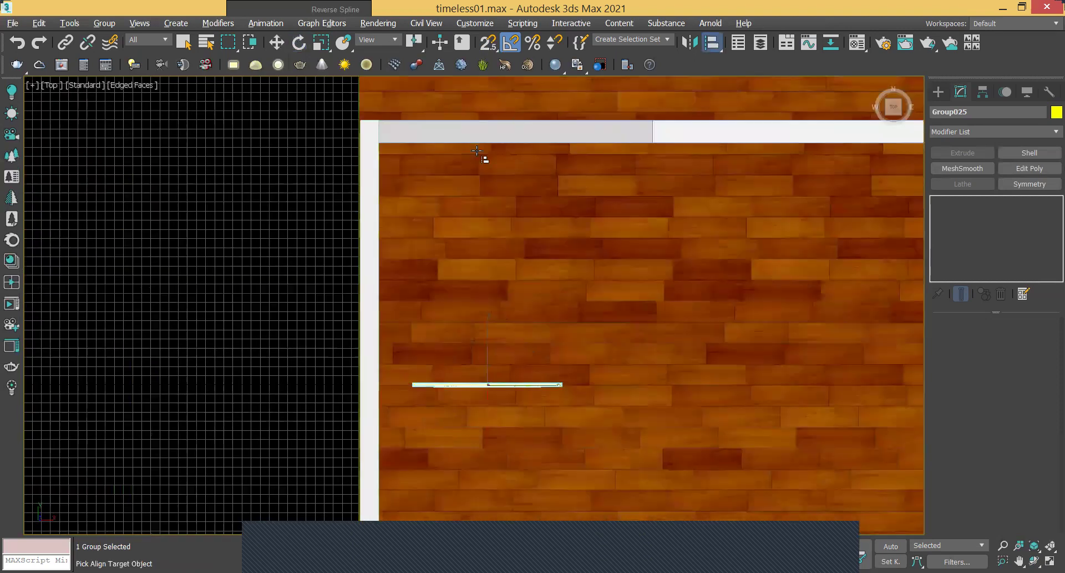
click(585, 171)
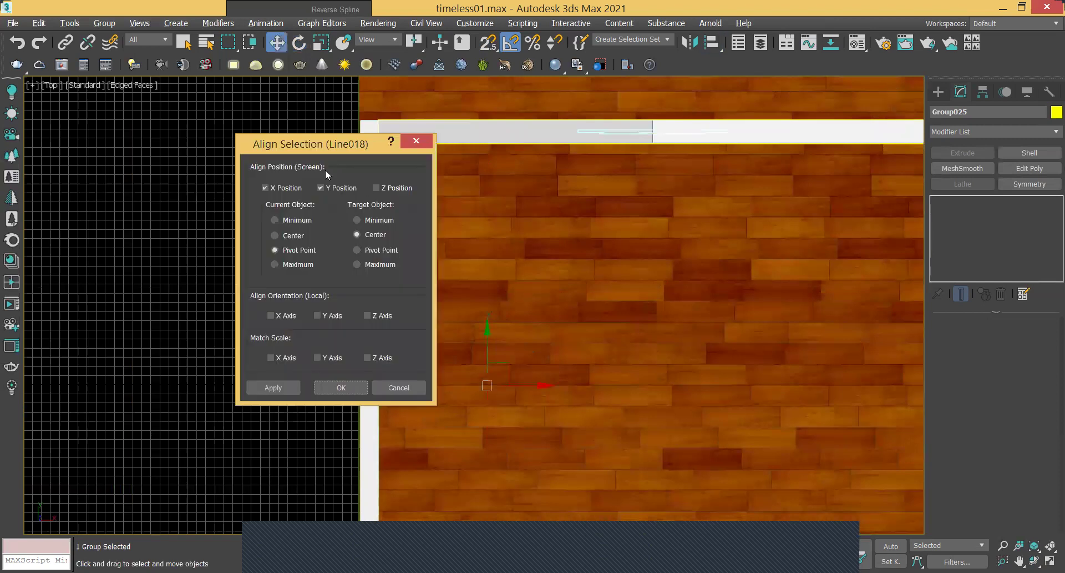
drag(324, 149, 222, 133)
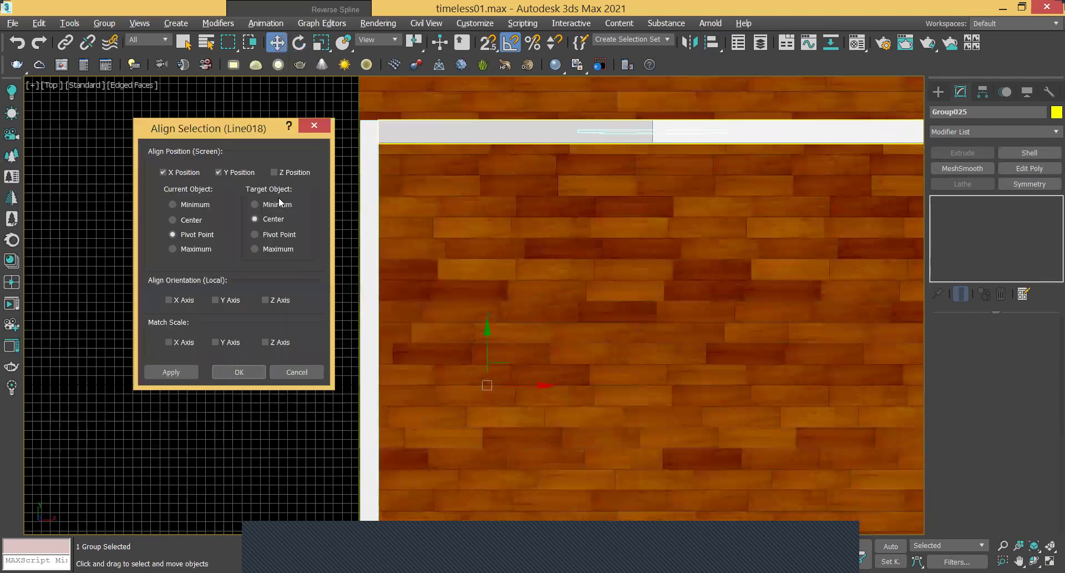
click(187, 175)
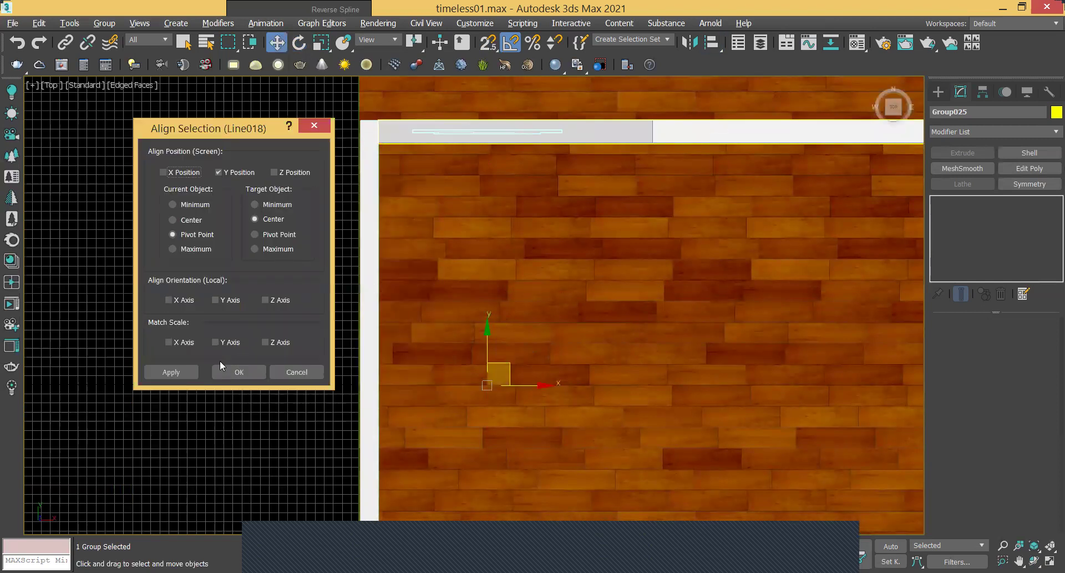
click(296, 371)
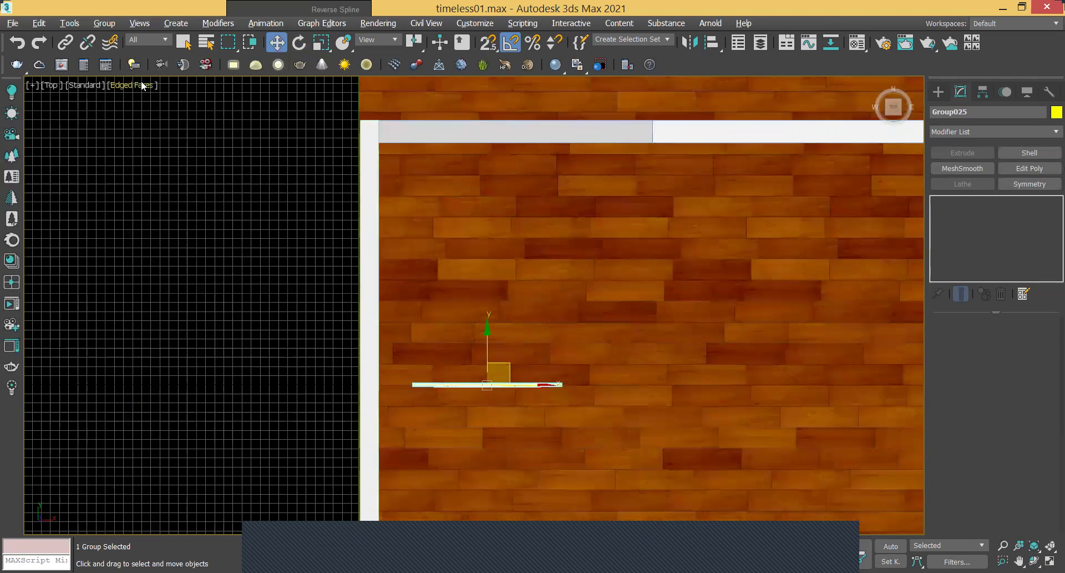
- Switch to wireframe and align the decoration group's maximum to the back wall's minimum in Y position only
click(141, 83)
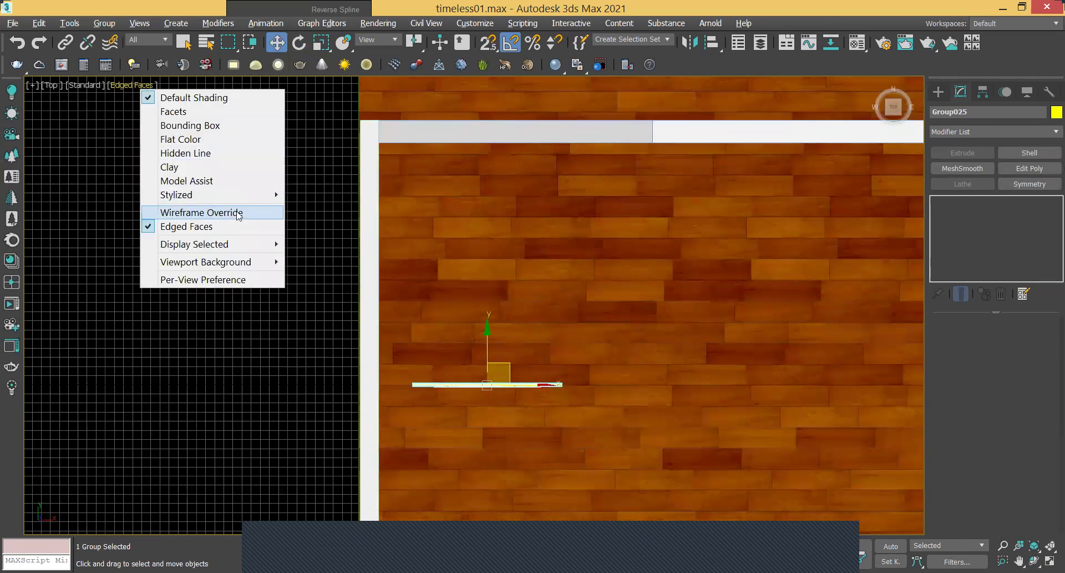
click(216, 213)
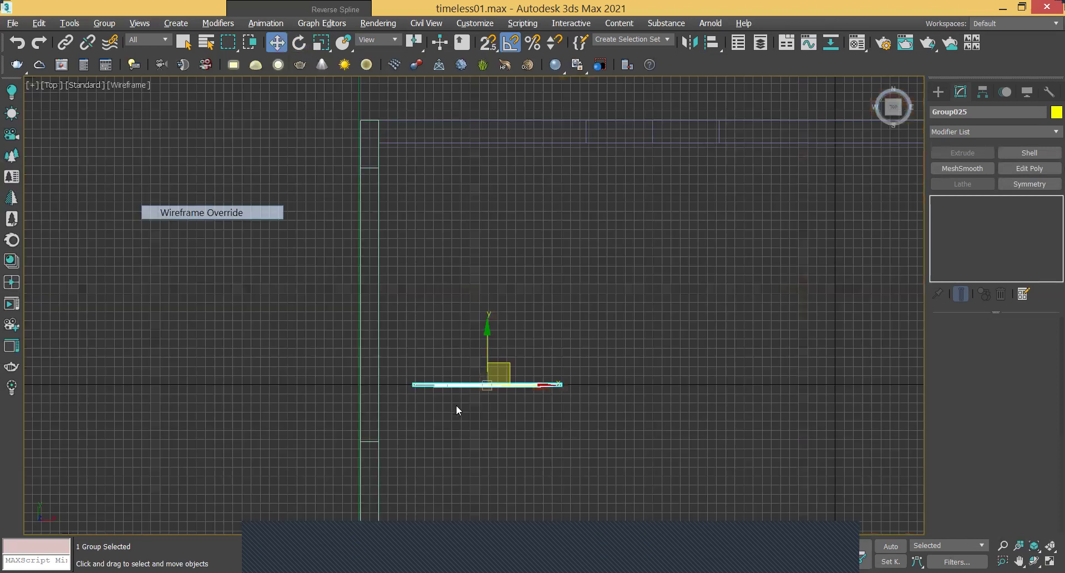
click(714, 44)
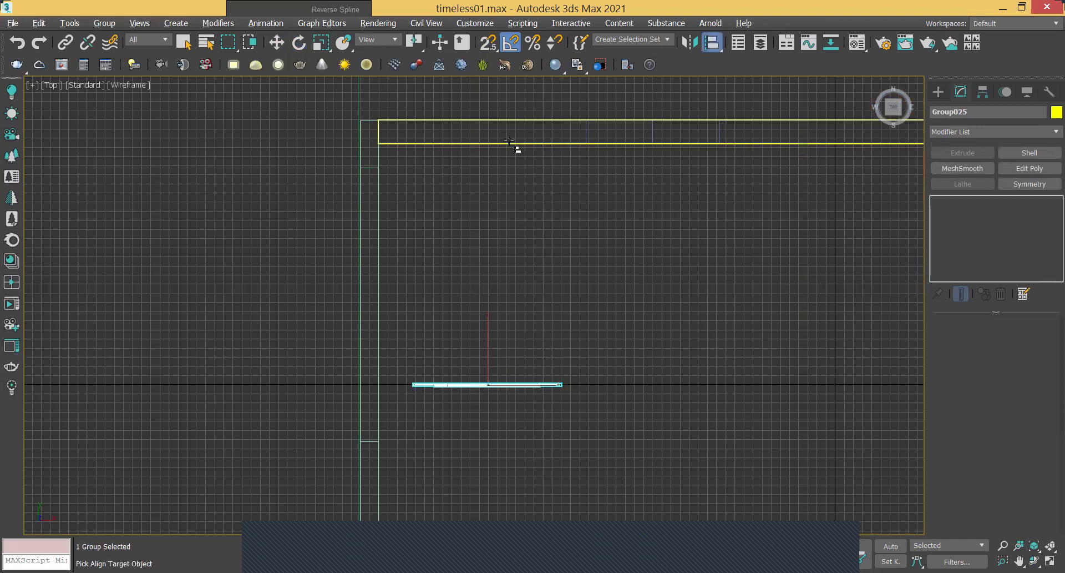
click(204, 127)
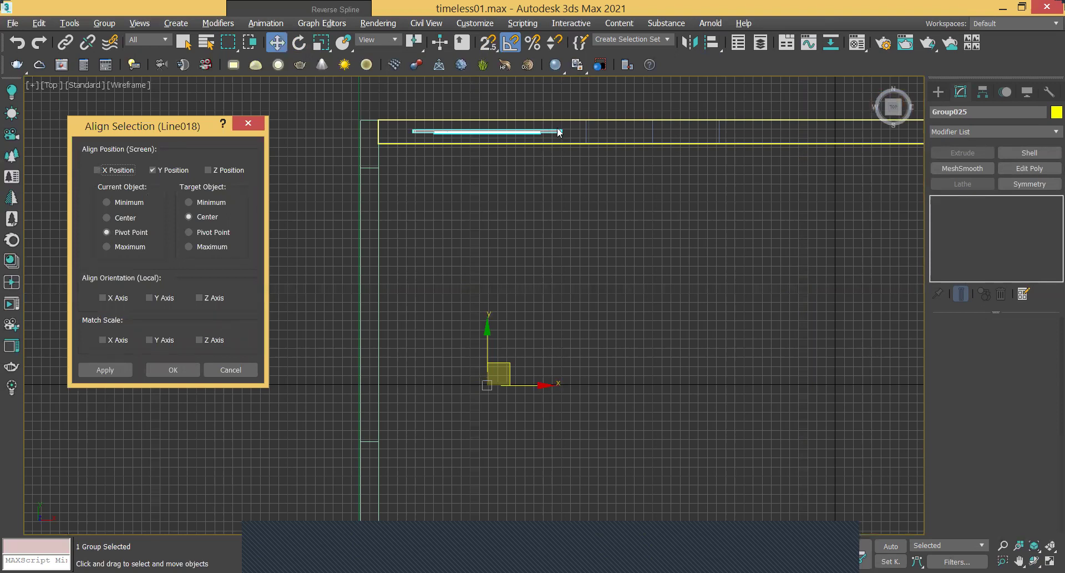
click(116, 246)
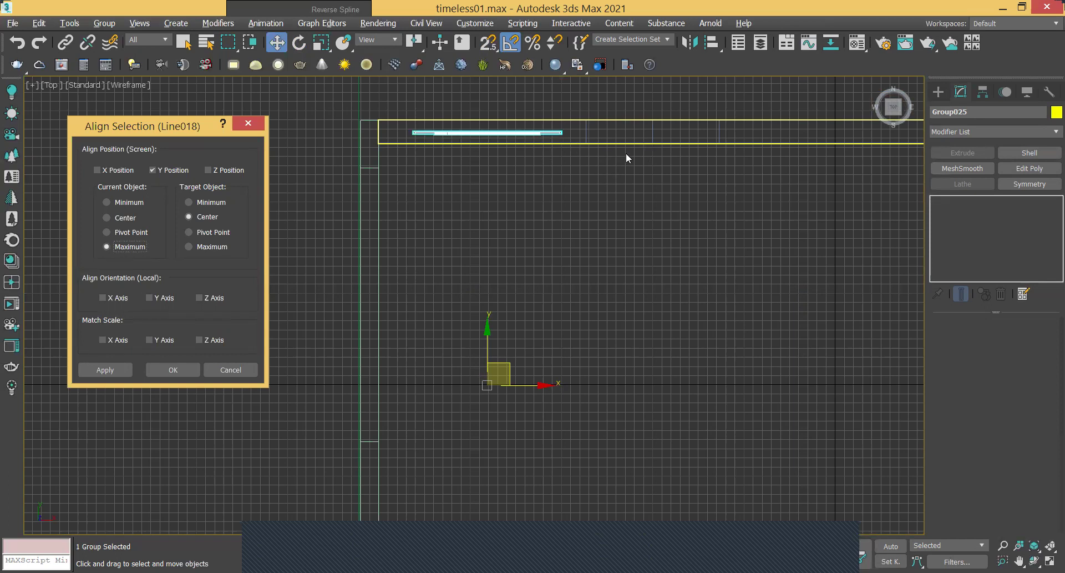
click(205, 203)
click(173, 369)
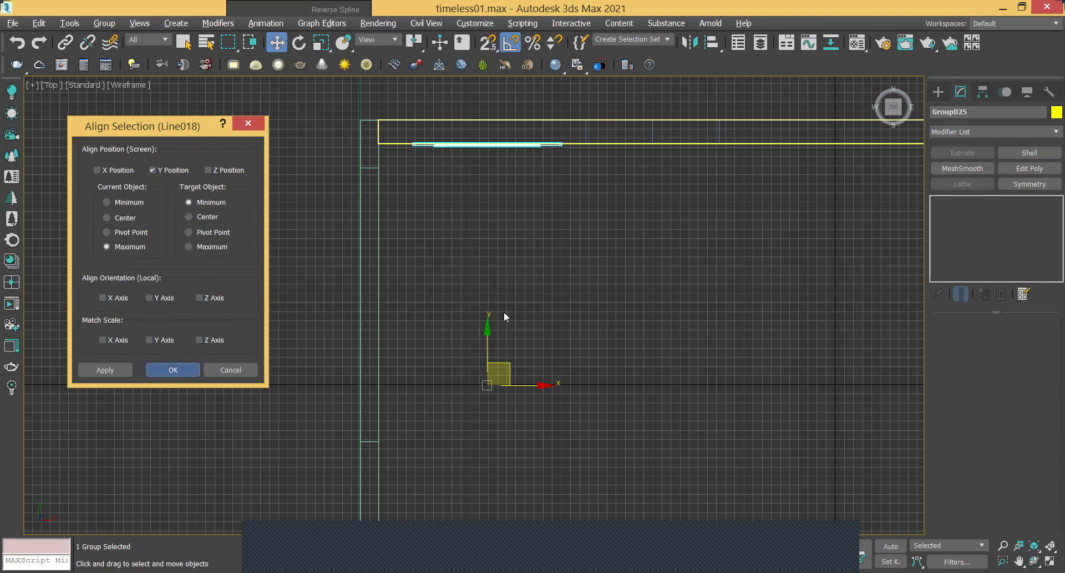
- Check the decoration's placement against the back wall from an angled view with default shading
middle_drag(906, 494, 876, 479)
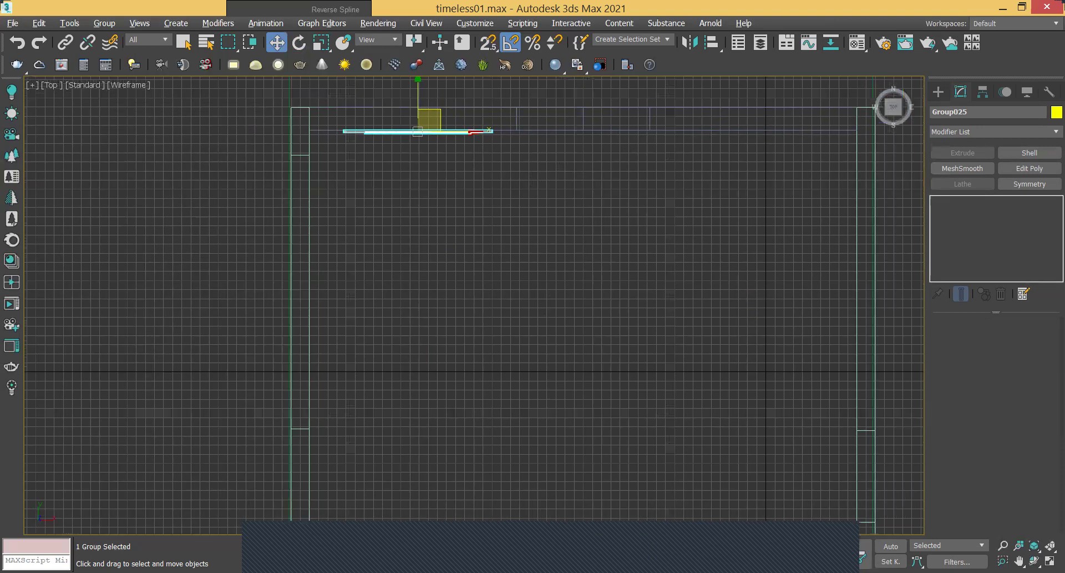
key(ctrl+r)
drag(499, 343, 449, 158)
right_click(462, 331)
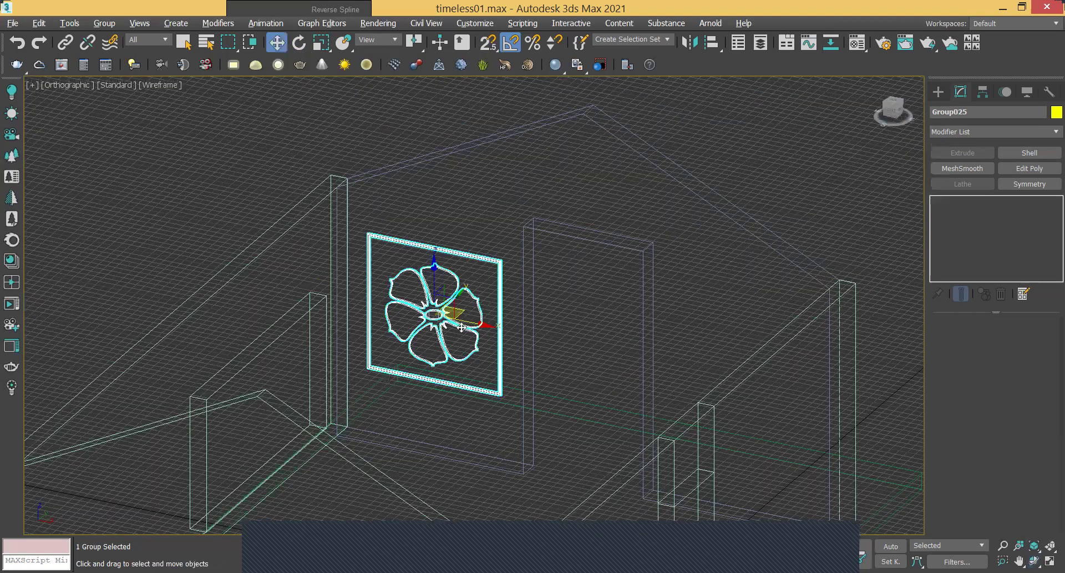
click(165, 87)
click(175, 102)
scroll(462, 326, up, 3)
click(638, 305)
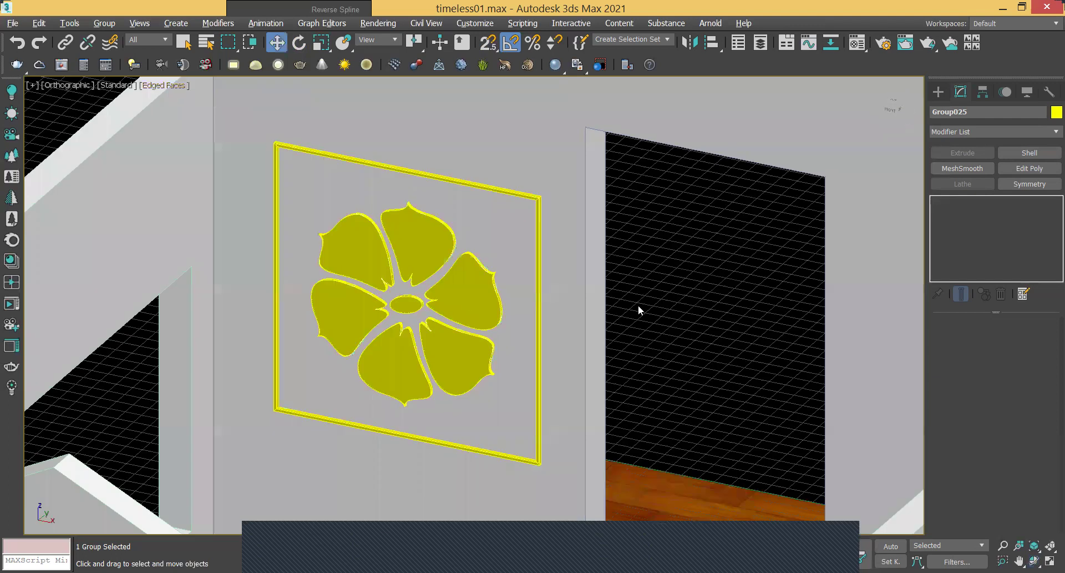